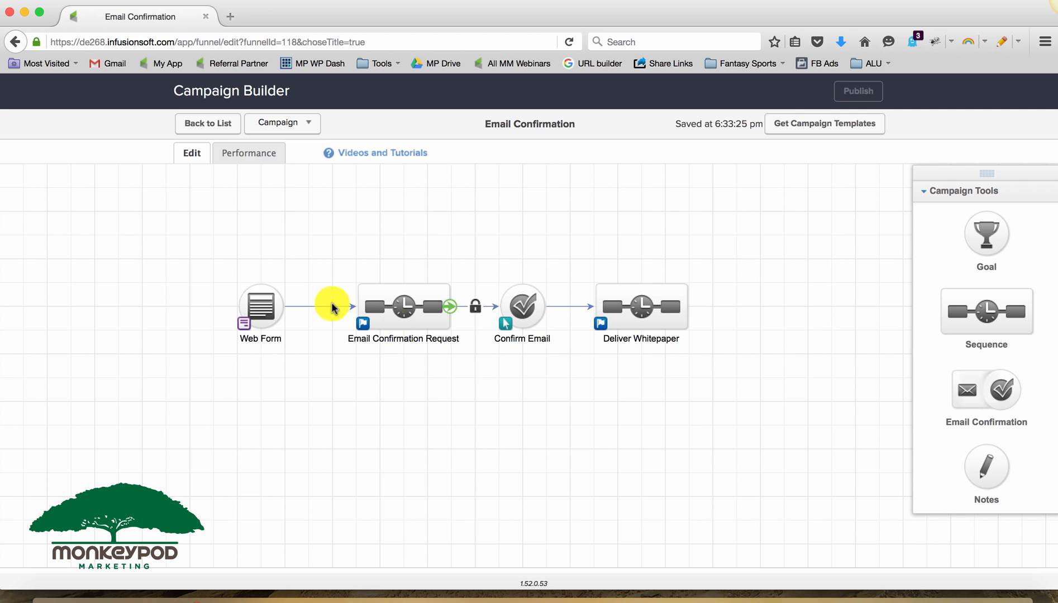
- Open the Email Confirmation Request sequence, review the body text of its Confirmation Email, and return to the campaign
{"action": "left_click", "coordinate": [257, 302]}
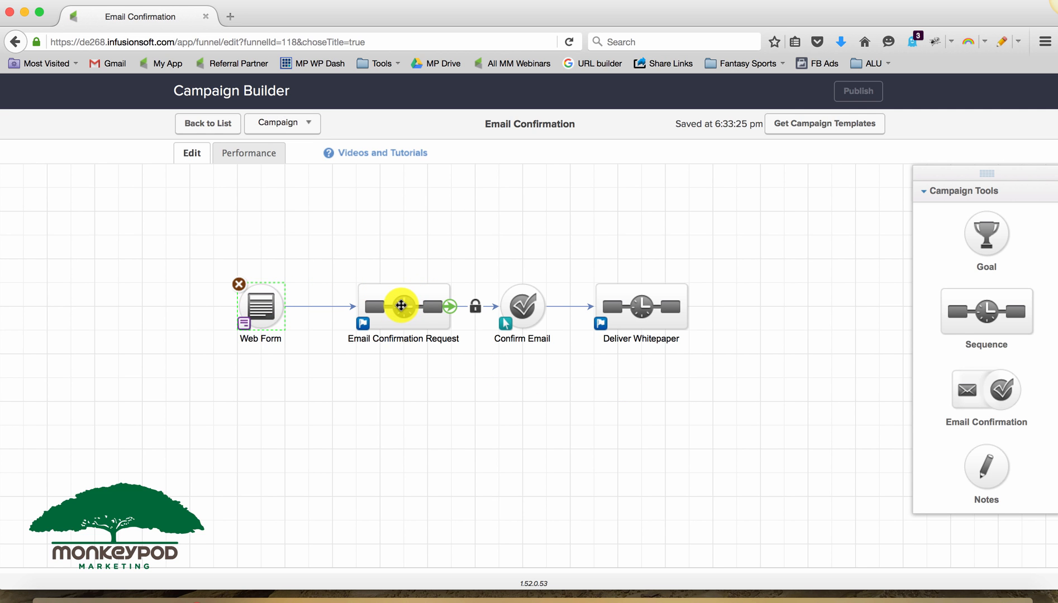
{"action": "double_click", "coordinate": [401, 306]}
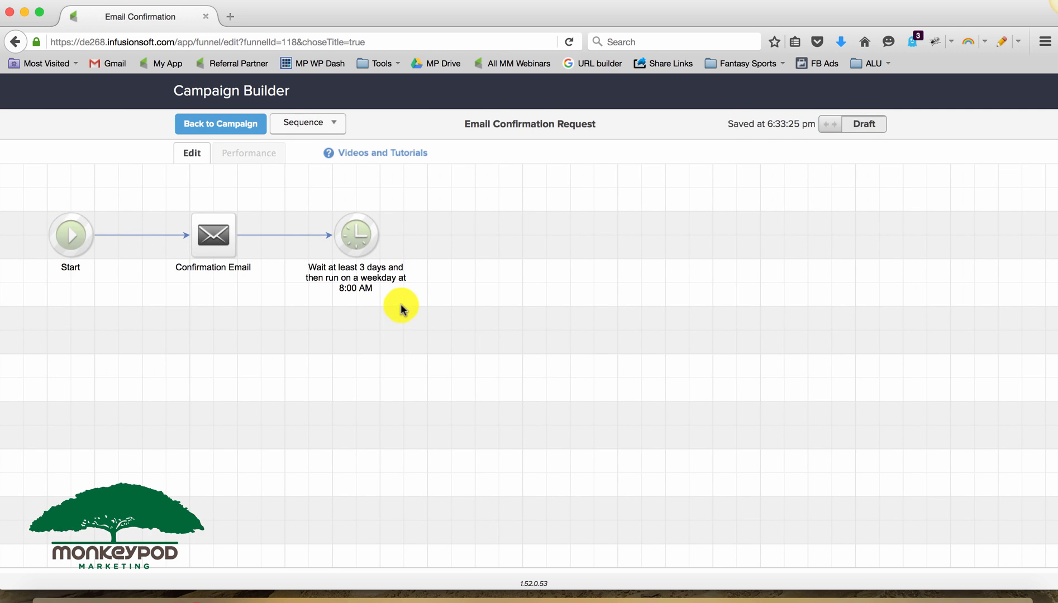
{"action": "double_click", "coordinate": [214, 240]}
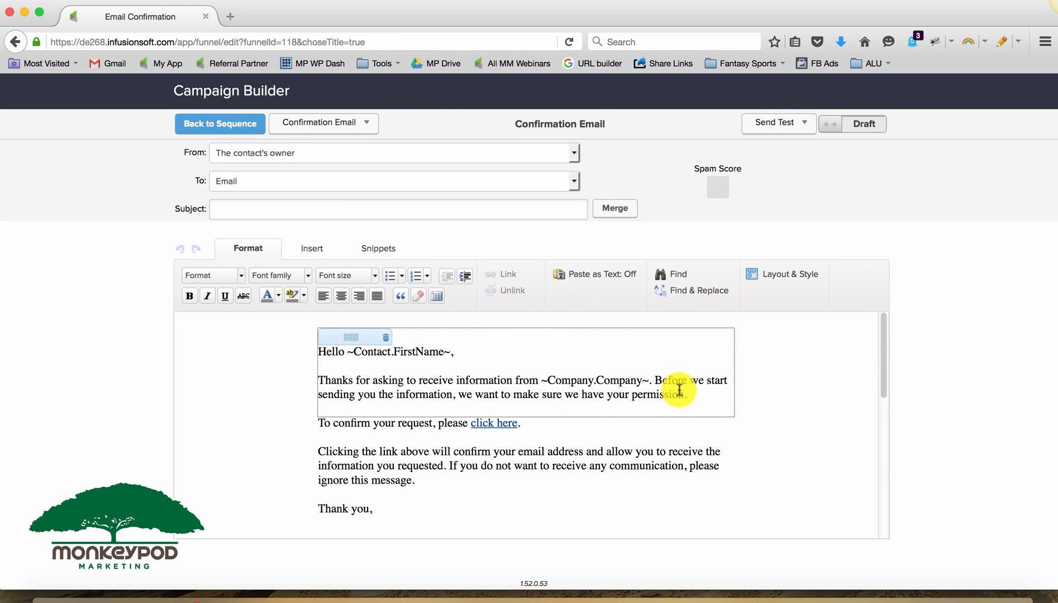
{"action": "left_click_drag", "start_coordinate": [693, 395], "coordinate": [302, 348]}
{"action": "left_click", "coordinate": [461, 366]}
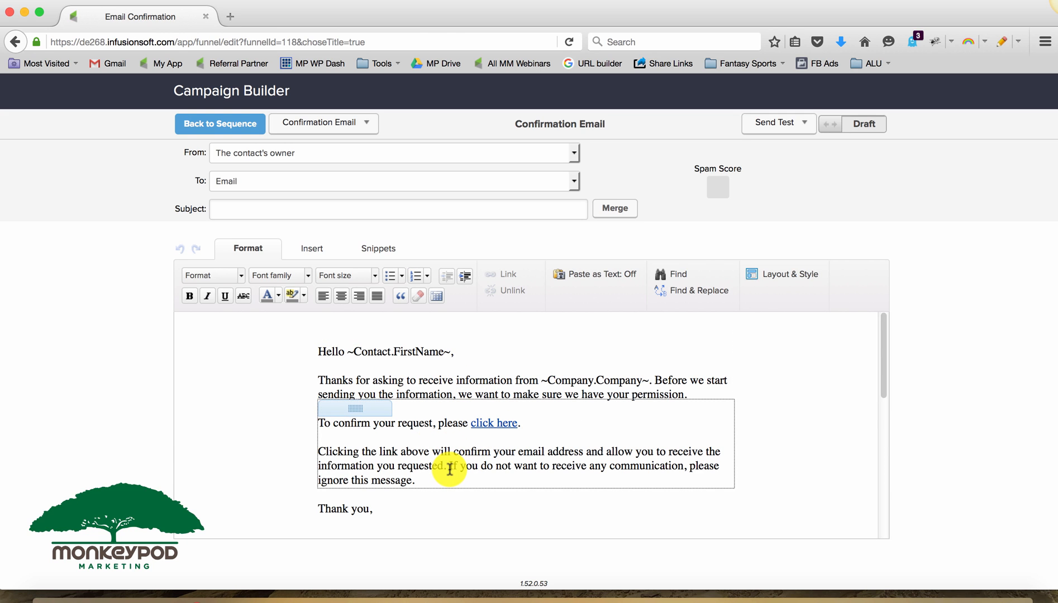
{"action": "left_click", "coordinate": [249, 132]}
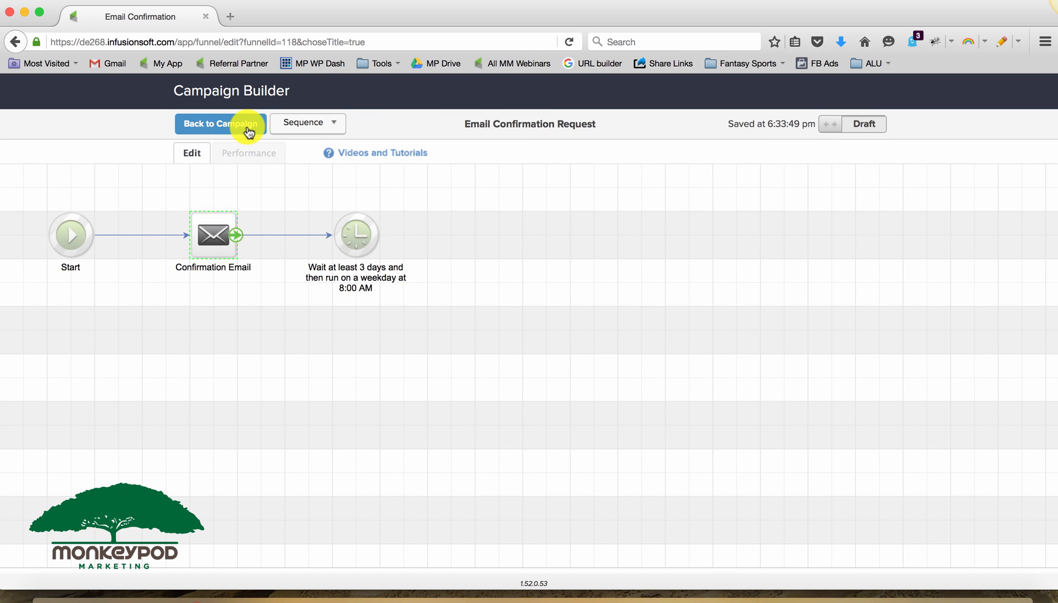
{"action": "left_click", "coordinate": [249, 133]}
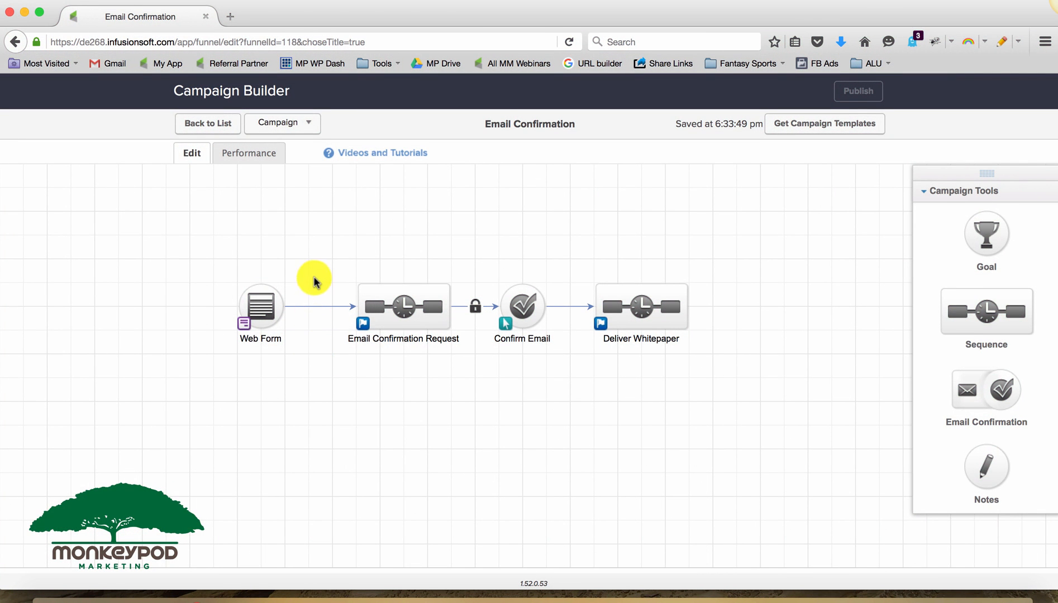
{"action": "left_click_drag", "start_coordinate": [331, 266], "coordinate": [567, 364]}
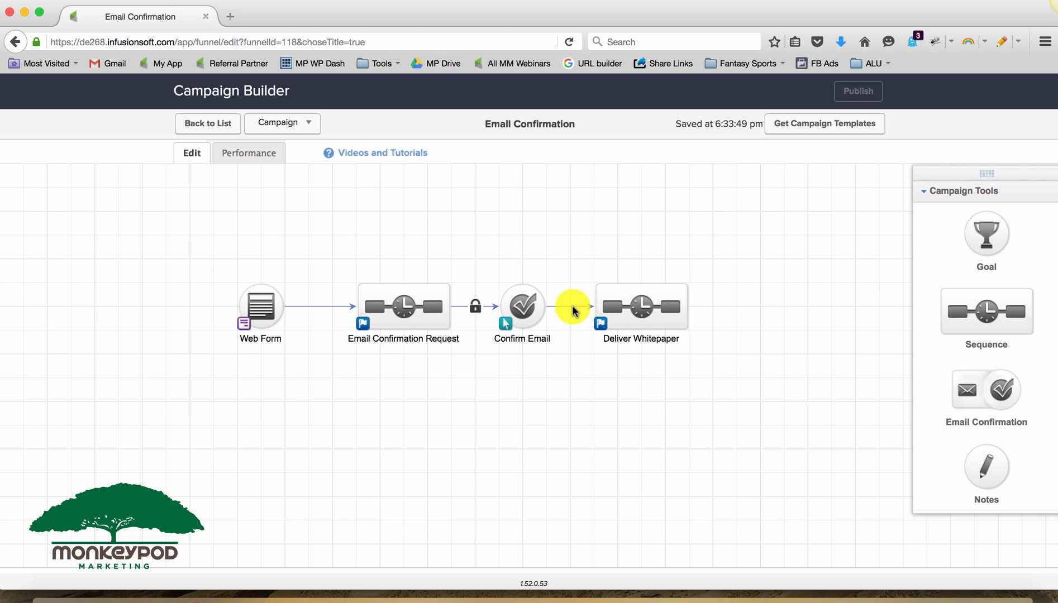
{"action": "left_click_drag", "start_coordinate": [326, 260], "coordinate": [562, 369]}
- Disconnect the Deliver Whitepaper sequence from the Confirm Email goal and move it directly beneath Email Confirmation Request
{"action": "left_click", "coordinate": [632, 305]}
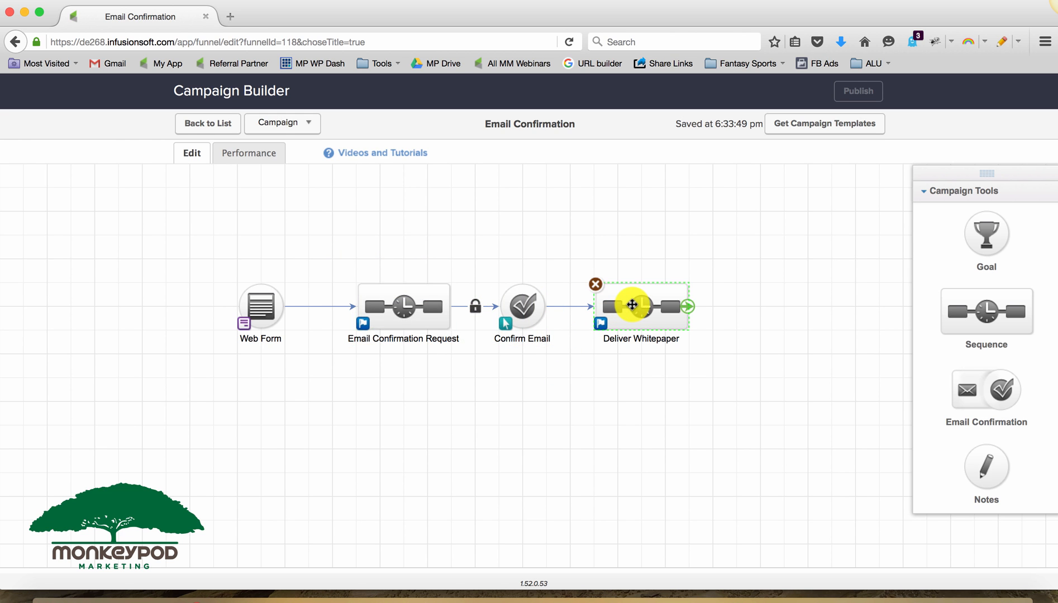
{"action": "left_click", "coordinate": [549, 389]}
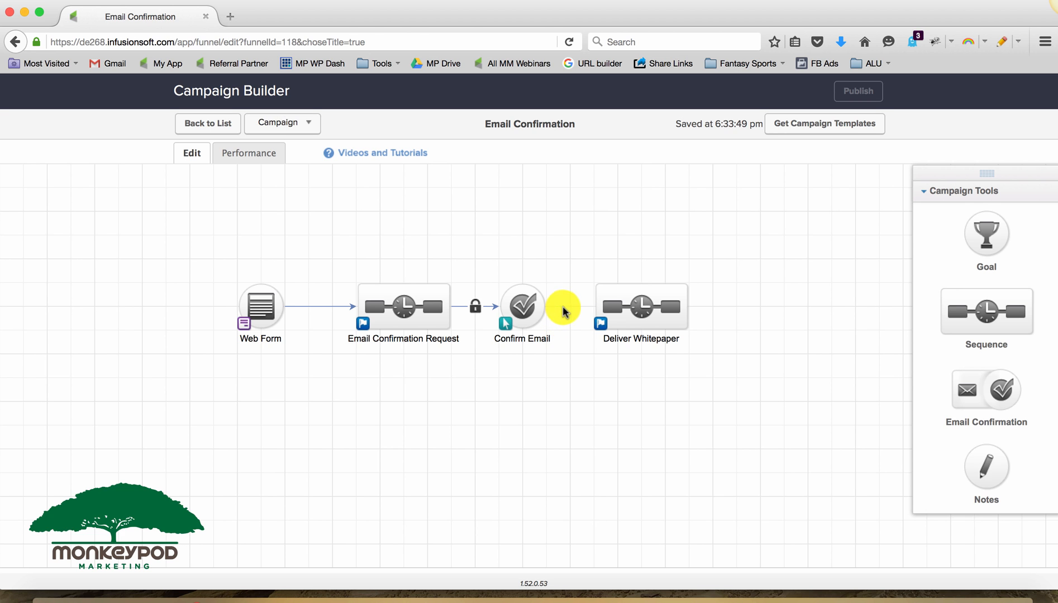
{"action": "left_click_drag", "start_coordinate": [611, 314], "coordinate": [388, 390]}
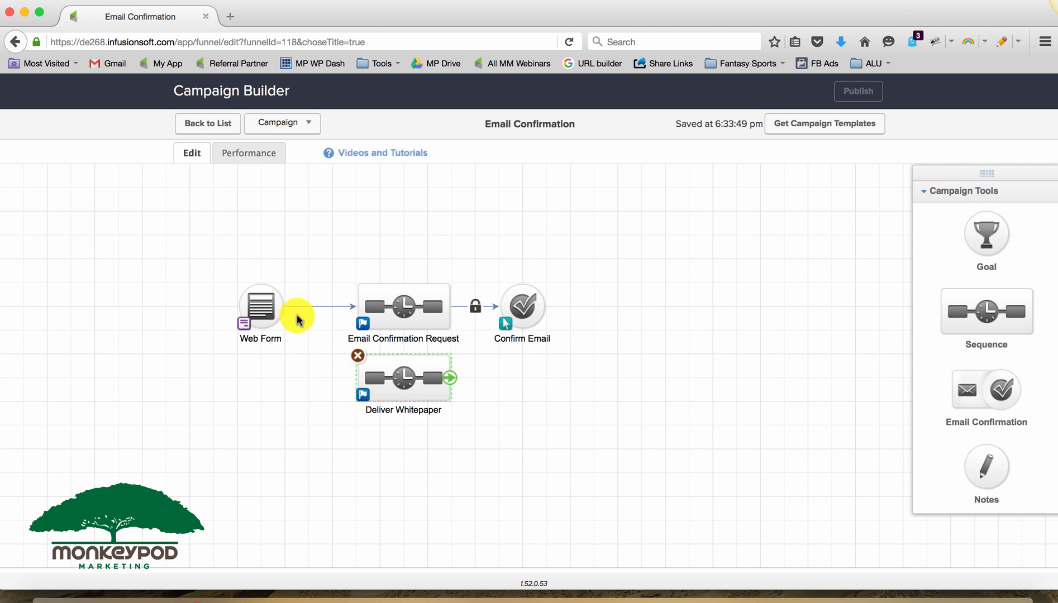
- Connect the Web Form to Deliver Whitepaper as a parallel branch and align Email Confirmation Request and Confirm Email above it
{"action": "left_click_drag", "start_coordinate": [267, 303], "coordinate": [439, 383]}
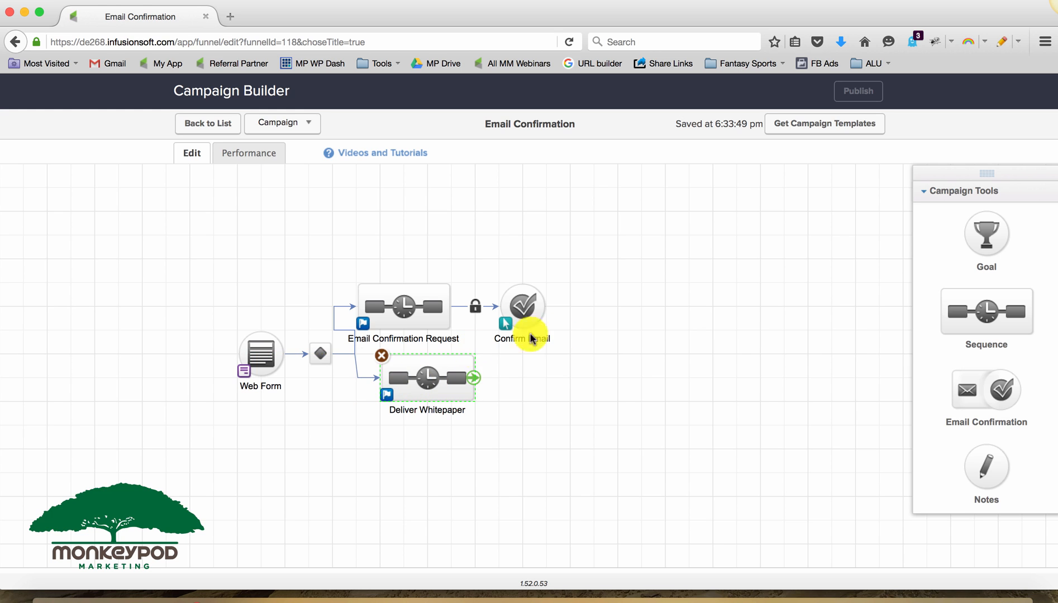
{"action": "left_click_drag", "start_coordinate": [592, 351], "coordinate": [337, 263]}
{"action": "left_click_drag", "start_coordinate": [388, 302], "coordinate": [412, 304]}
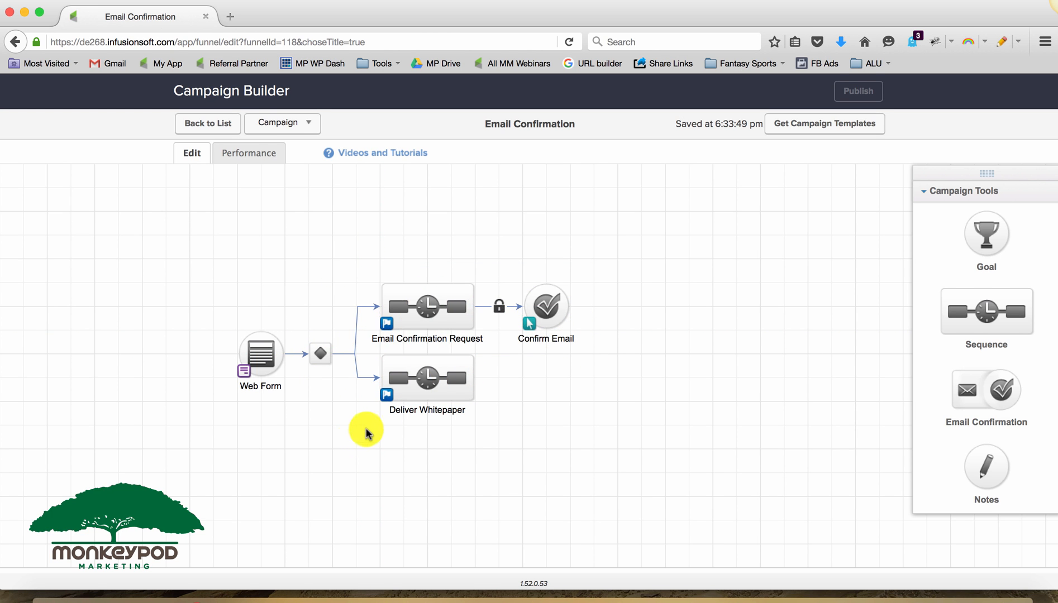
{"action": "left_click", "coordinate": [418, 392]}
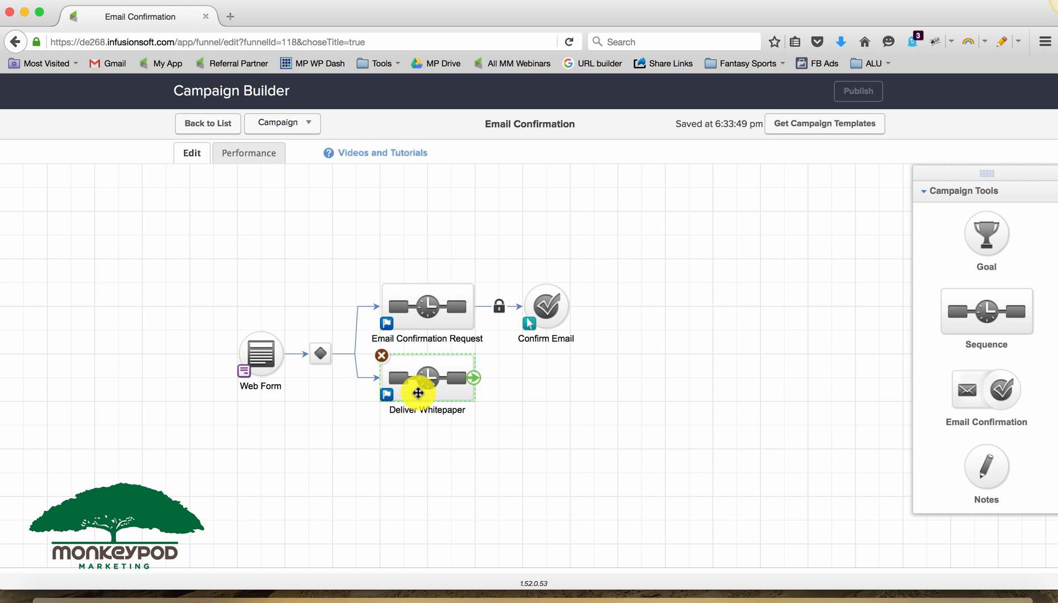
{"action": "left_click_drag", "start_coordinate": [365, 267], "coordinate": [622, 362]}
{"action": "left_click", "coordinate": [621, 360]}
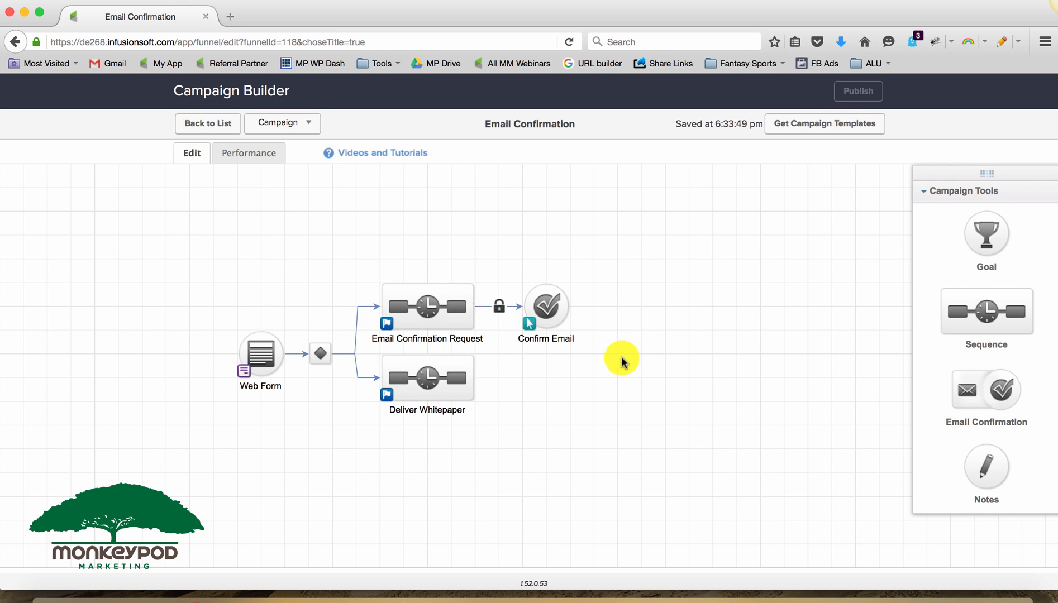
{"action": "left_click_drag", "start_coordinate": [494, 443], "coordinate": [373, 347]}
{"action": "left_click", "coordinate": [427, 306]}
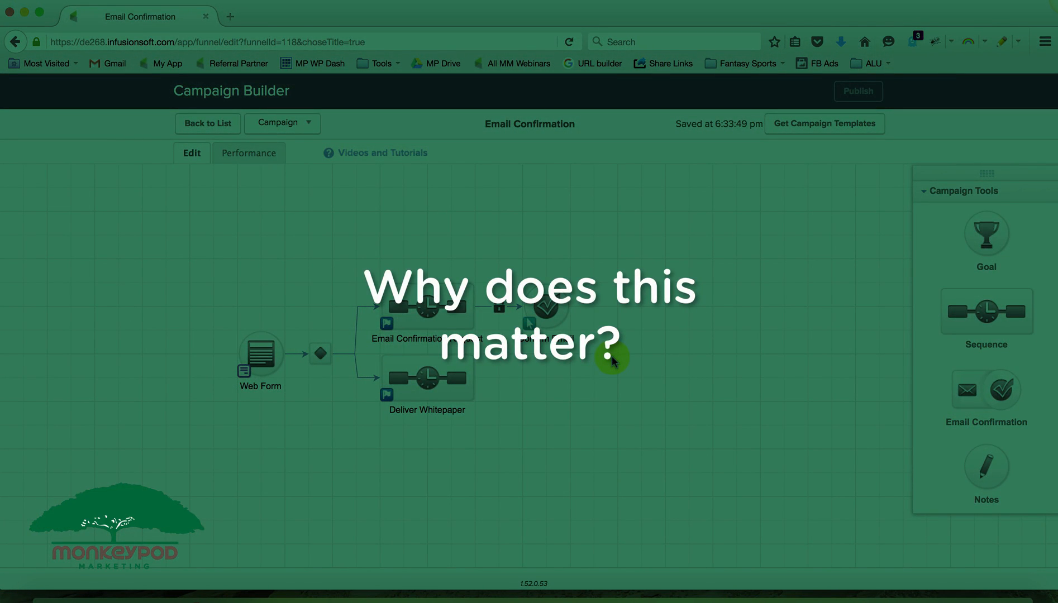
- Move the Web Form and its decision diamond slightly up so they sit centred between the two sequences
{"action": "left_click_drag", "start_coordinate": [217, 324], "coordinate": [350, 402]}
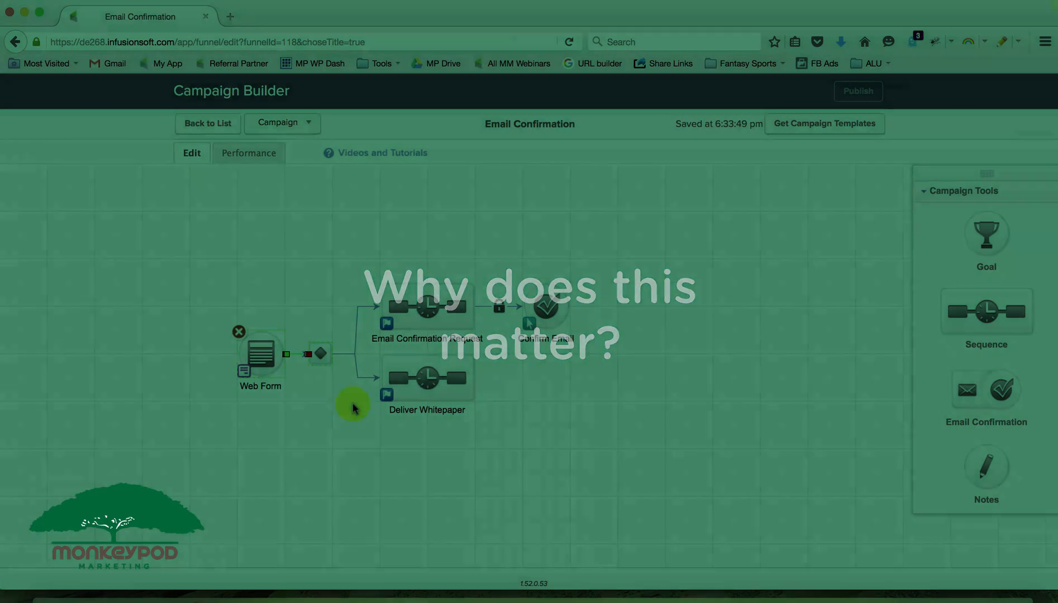
{"action": "left_click_drag", "start_coordinate": [267, 358], "coordinate": [266, 346]}
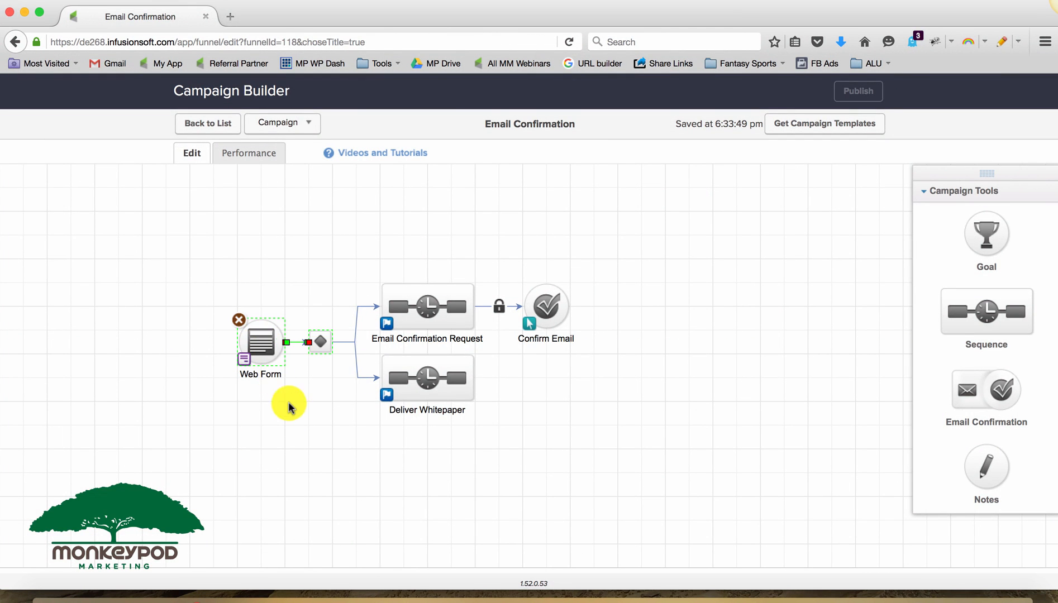
{"action": "left_click", "coordinate": [300, 423]}
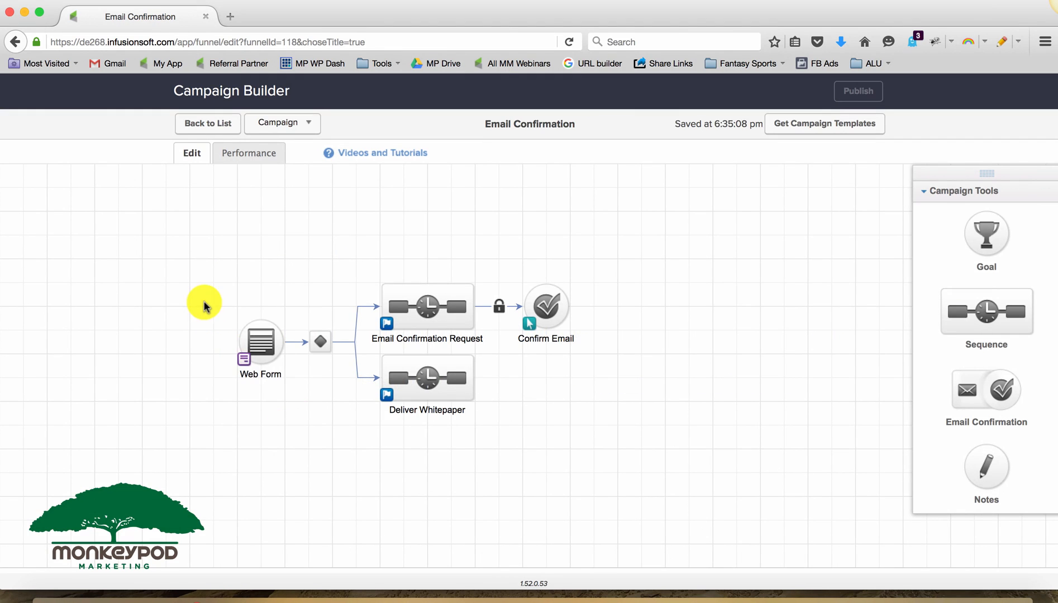
{"action": "left_click_drag", "start_coordinate": [204, 306], "coordinate": [310, 398]}
{"action": "left_click_drag", "start_coordinate": [364, 260], "coordinate": [598, 372]}
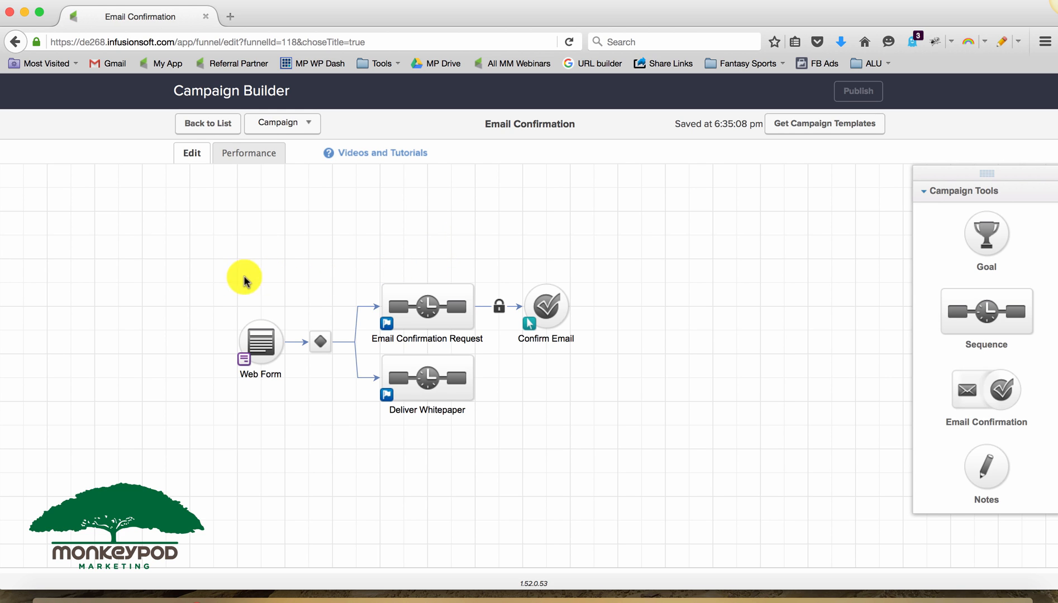
{"action": "left_click_drag", "start_coordinate": [337, 265], "coordinate": [598, 354]}
{"action": "left_click", "coordinate": [599, 355]}
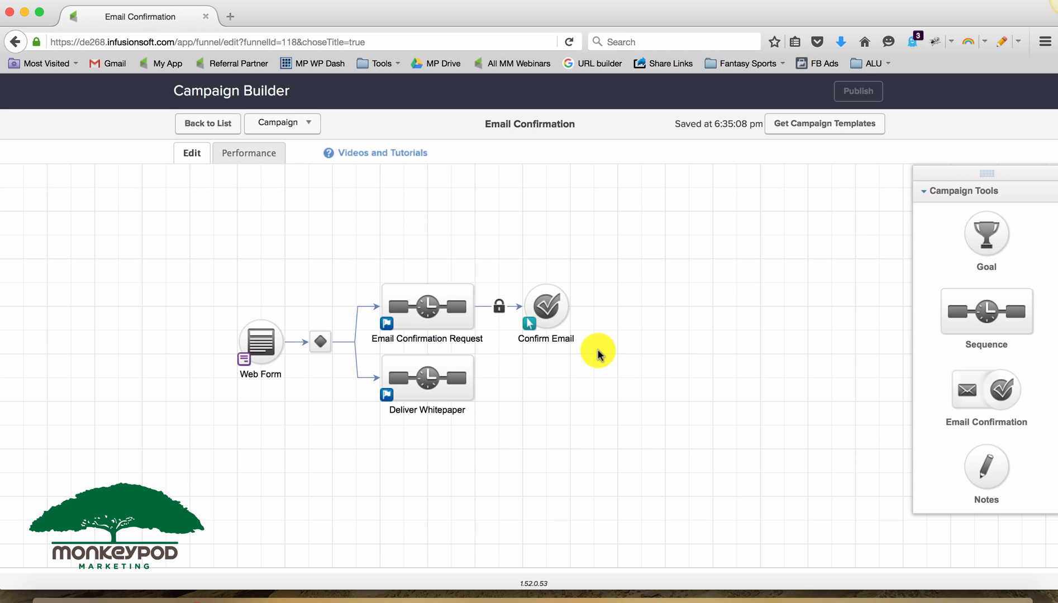
{"action": "left_click_drag", "start_coordinate": [593, 354], "coordinate": [354, 267]}
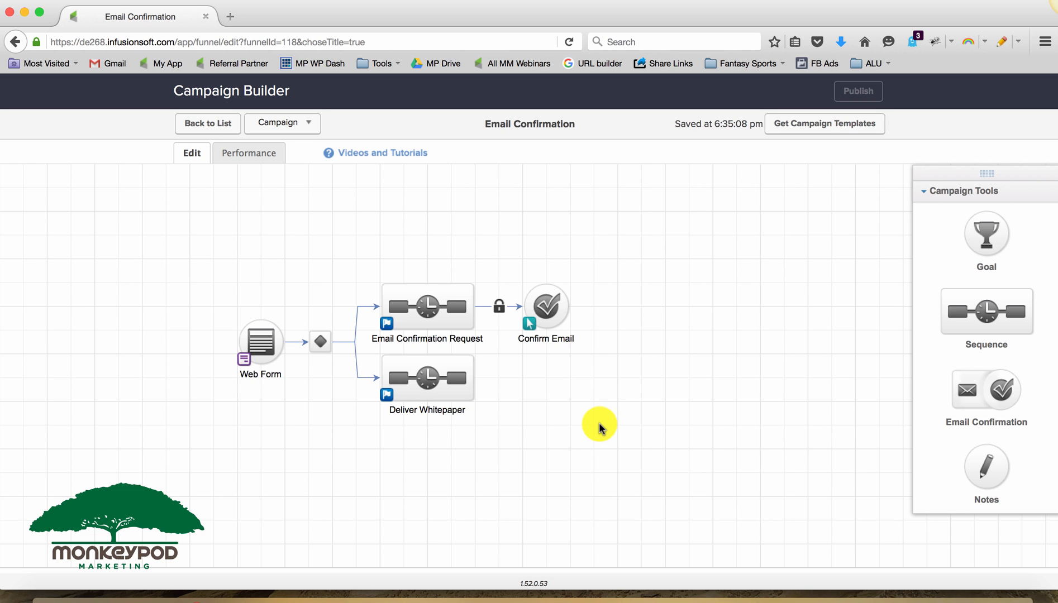
{"action": "left_click_drag", "start_coordinate": [365, 347], "coordinate": [500, 431]}
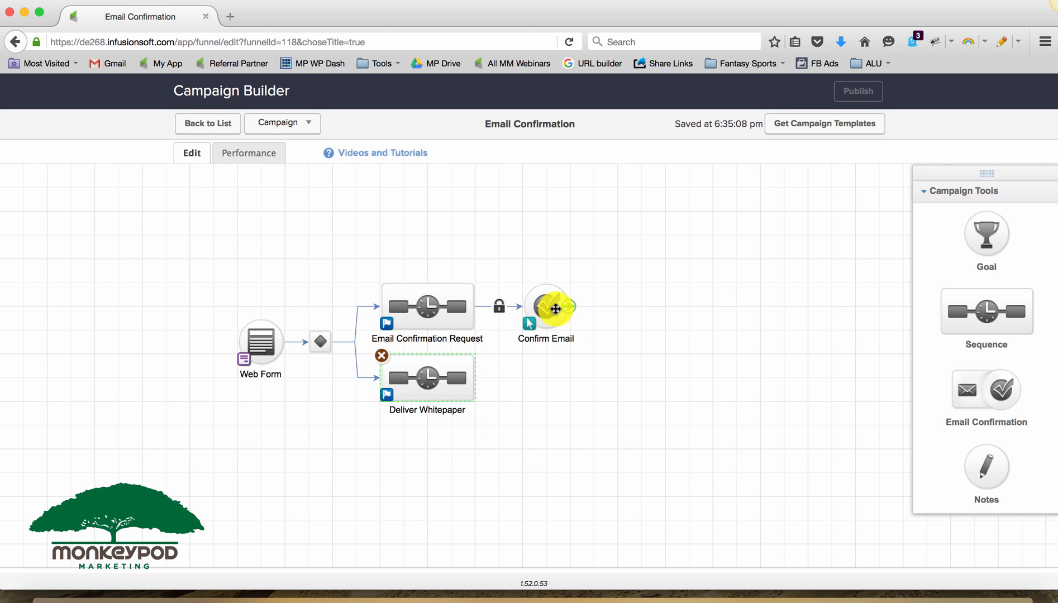
{"action": "left_click", "coordinate": [559, 387]}
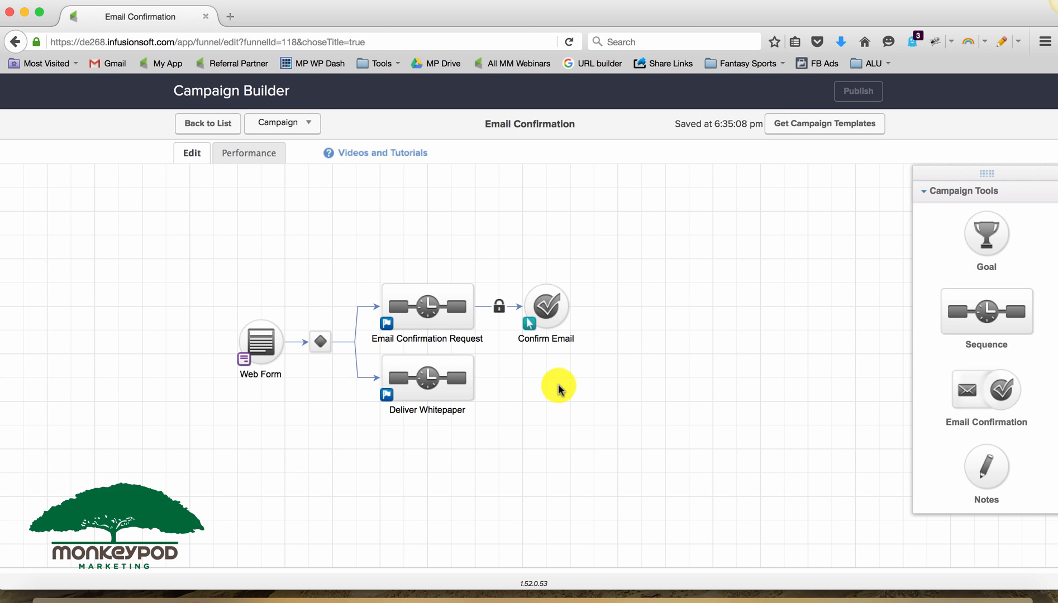
{"action": "left_click_drag", "start_coordinate": [581, 354], "coordinate": [366, 264]}
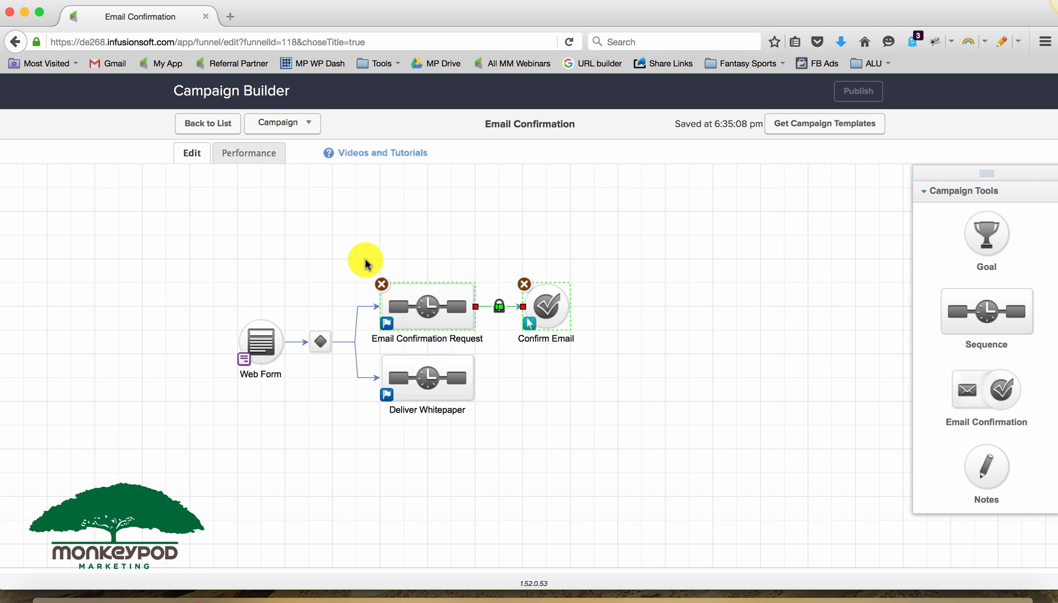
{"action": "left_click", "coordinate": [526, 272]}
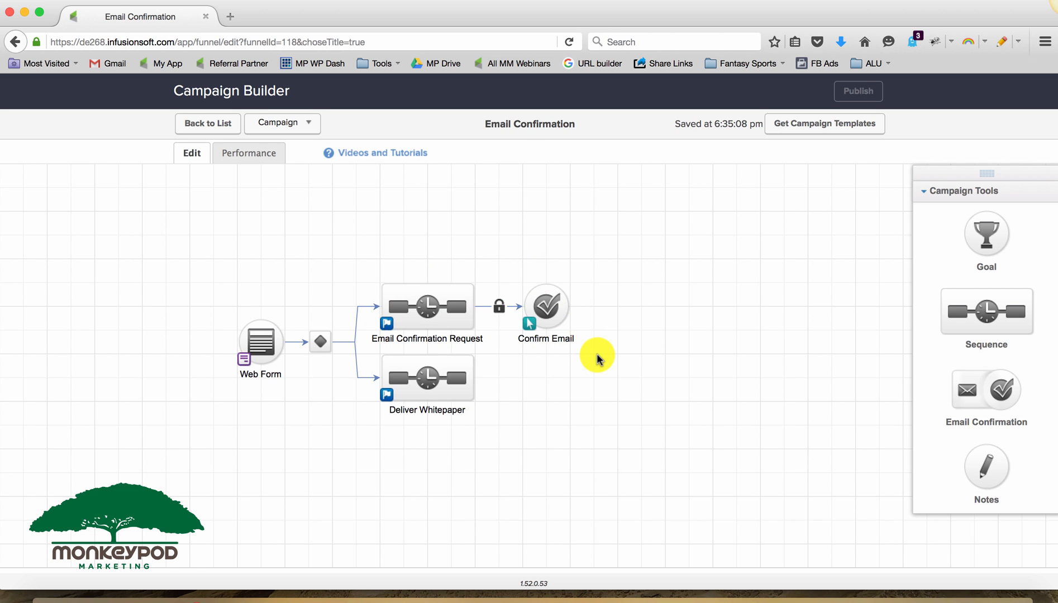
{"action": "left_click_drag", "start_coordinate": [513, 428], "coordinate": [372, 350]}
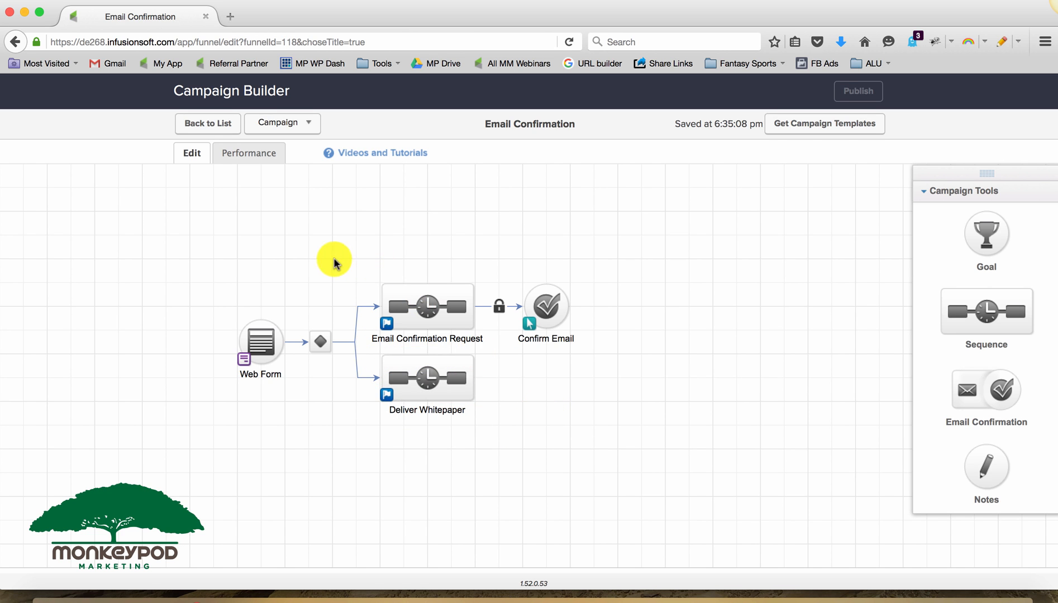
{"action": "left_click_drag", "start_coordinate": [335, 259], "coordinate": [577, 360]}
{"action": "left_click", "coordinate": [575, 359]}
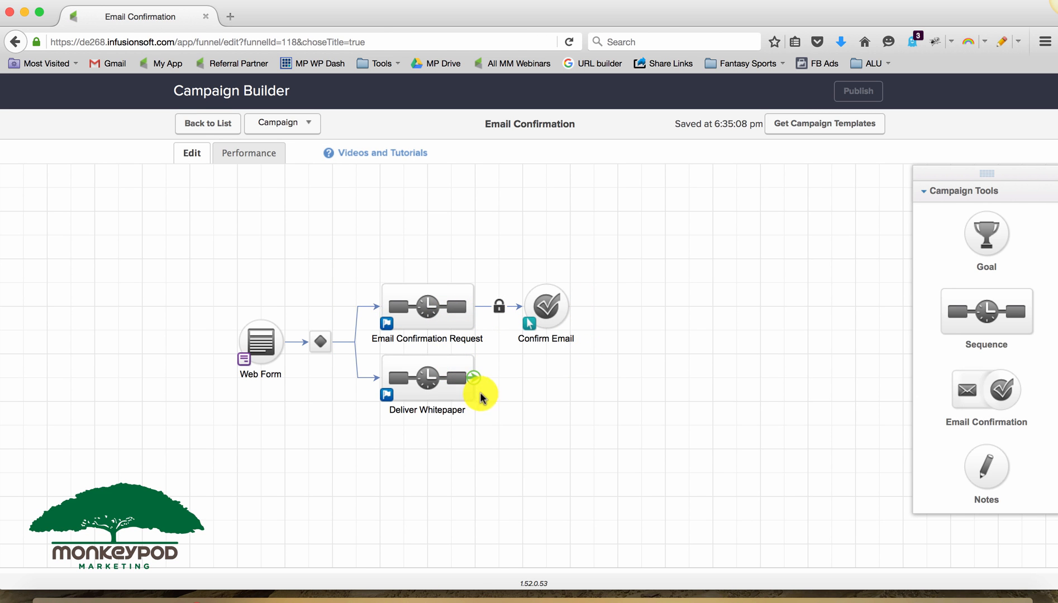
{"action": "left_click_drag", "start_coordinate": [503, 434], "coordinate": [371, 349]}
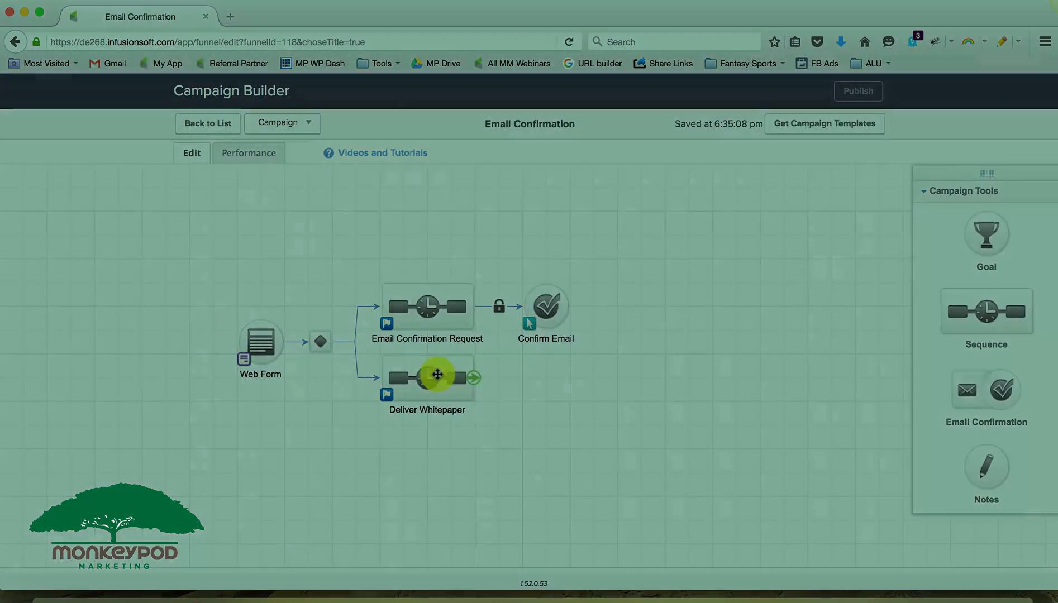
- Move Deliver Whitepaper above Email Confirmation Request and raise the Web Form with its decision diamond to line up between them
{"action": "left_click_drag", "start_coordinate": [437, 373], "coordinate": [437, 246]}
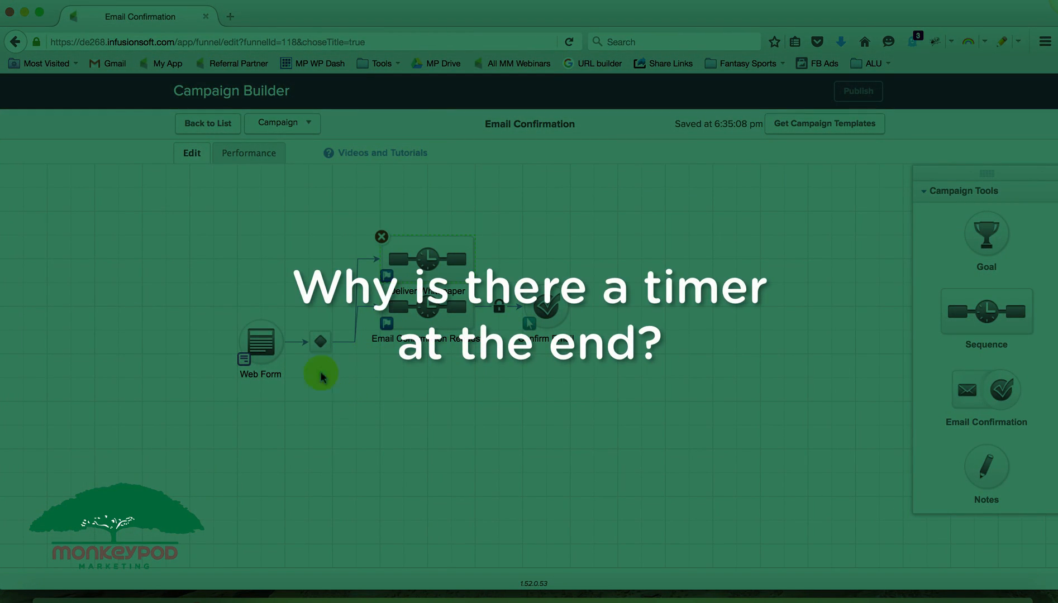
{"action": "left_click_drag", "start_coordinate": [341, 401], "coordinate": [200, 251]}
{"action": "left_click", "coordinate": [263, 345]}
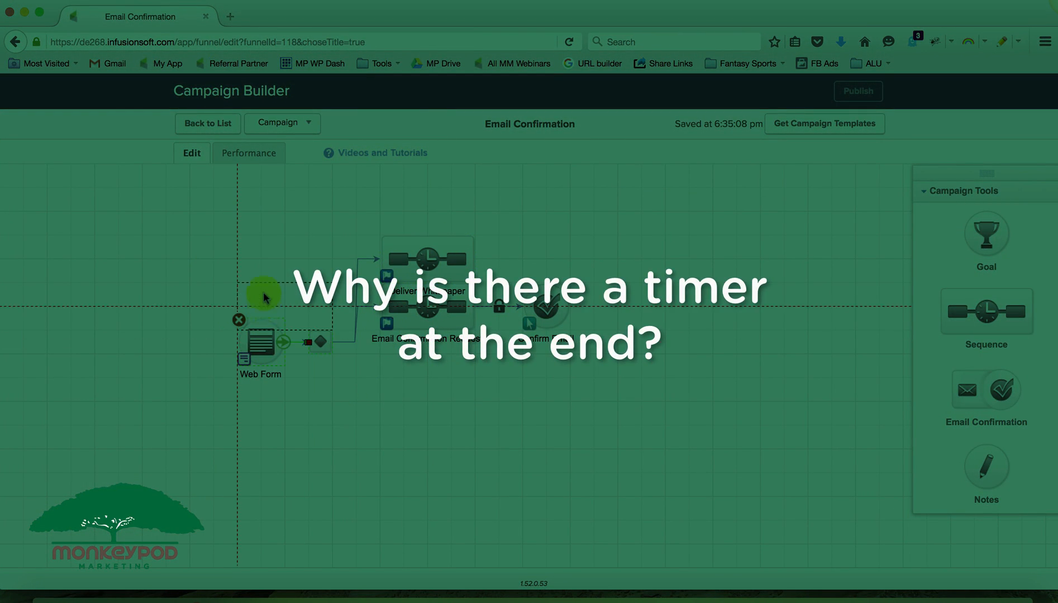
{"action": "left_click_drag", "start_coordinate": [263, 296], "coordinate": [262, 292]}
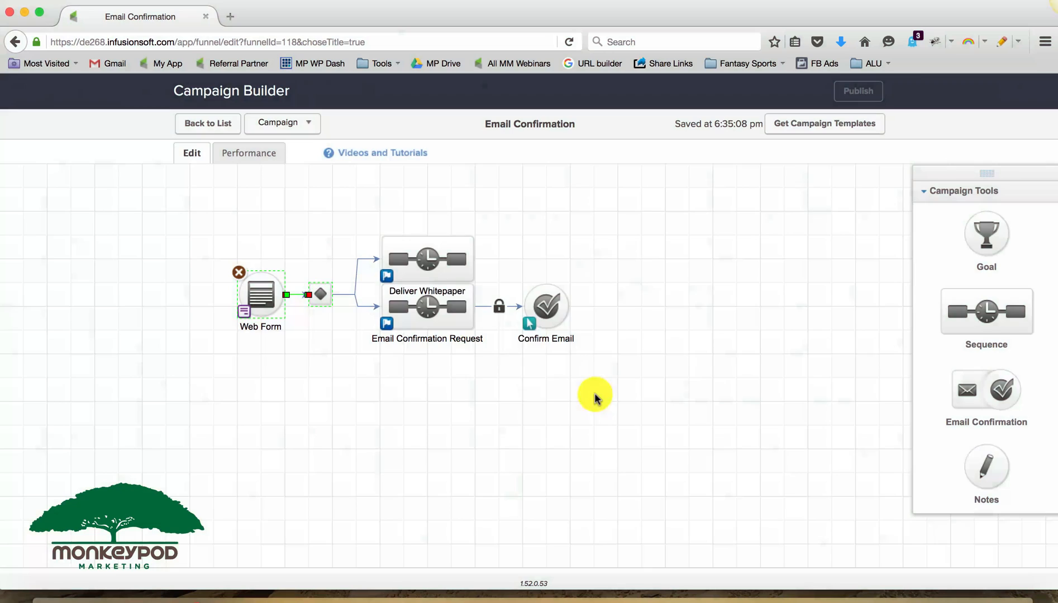
- Spread the two branches apart by moving Email Confirmation Request with Confirm Email slightly down and Deliver Whitepaper slightly up
{"action": "left_click_drag", "start_coordinate": [596, 395], "coordinate": [361, 255]}
{"action": "left_click_drag", "start_coordinate": [430, 338], "coordinate": [432, 335]}
{"action": "left_click", "coordinate": [452, 399]}
{"action": "double_click", "coordinate": [440, 328]}
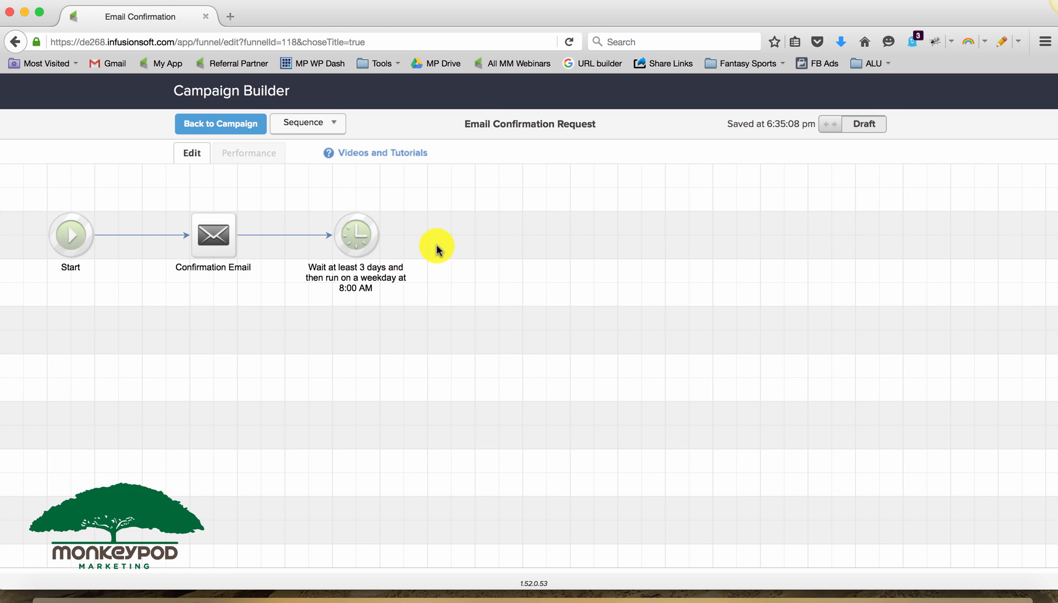
{"action": "left_click", "coordinate": [246, 126]}
{"action": "left_click_drag", "start_coordinate": [588, 383], "coordinate": [349, 271]}
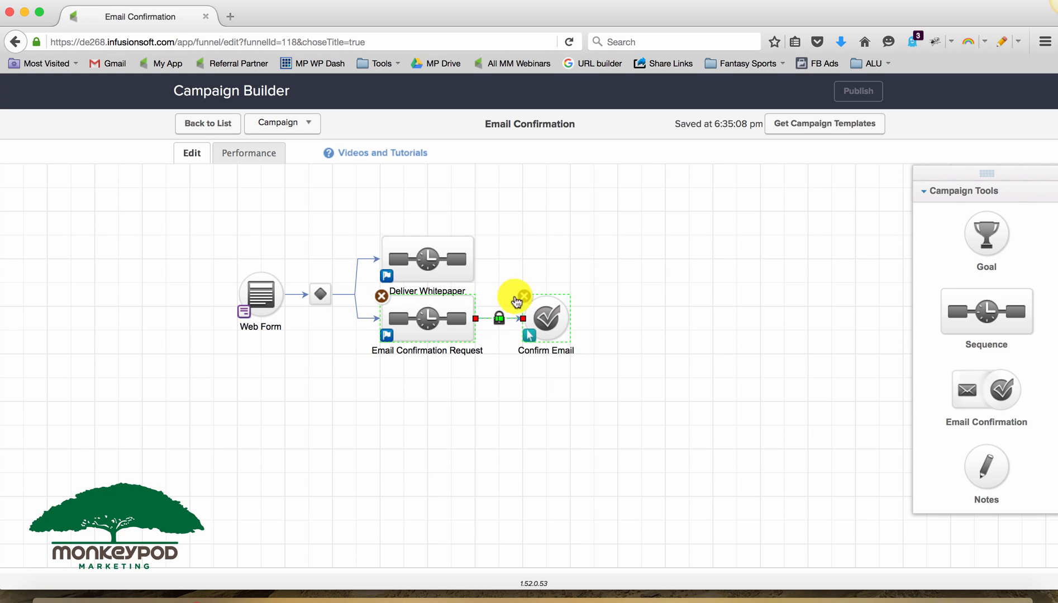
{"action": "left_click", "coordinate": [600, 310]}
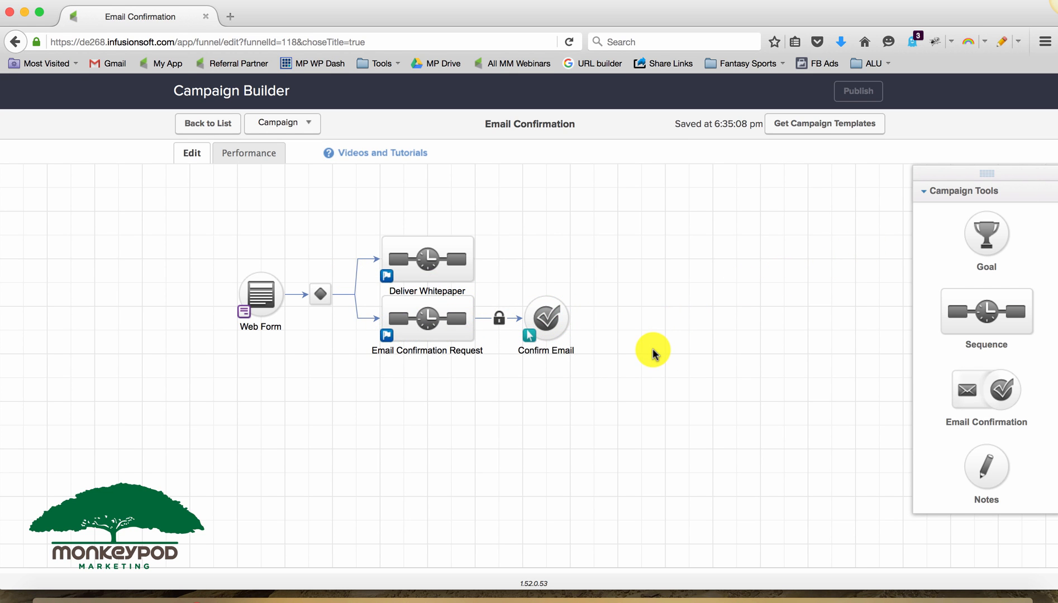
{"action": "left_click_drag", "start_coordinate": [594, 379], "coordinate": [425, 260]}
{"action": "left_click", "coordinate": [529, 267]}
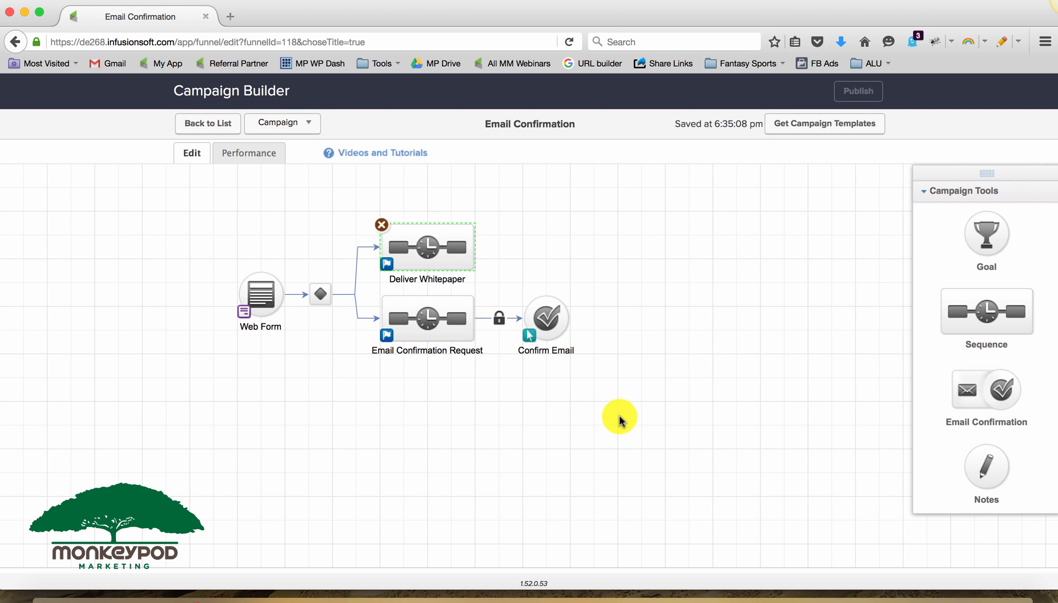
- Look inside the Email Confirmation Request sequence to check its timer and return to the campaign
{"action": "left_click_drag", "start_coordinate": [621, 420], "coordinate": [368, 280]}
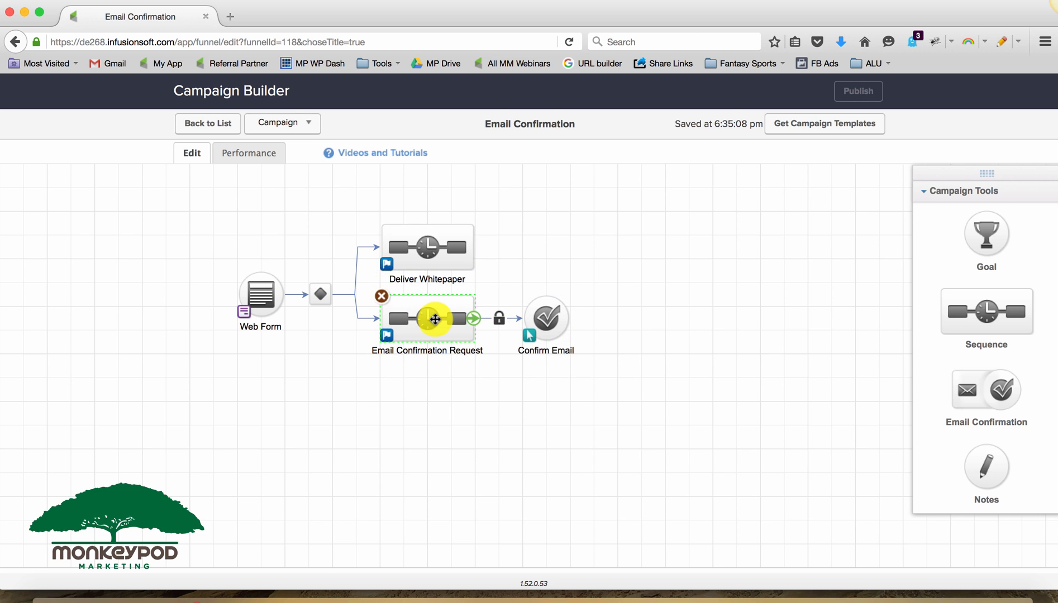
{"action": "double_click", "coordinate": [435, 319]}
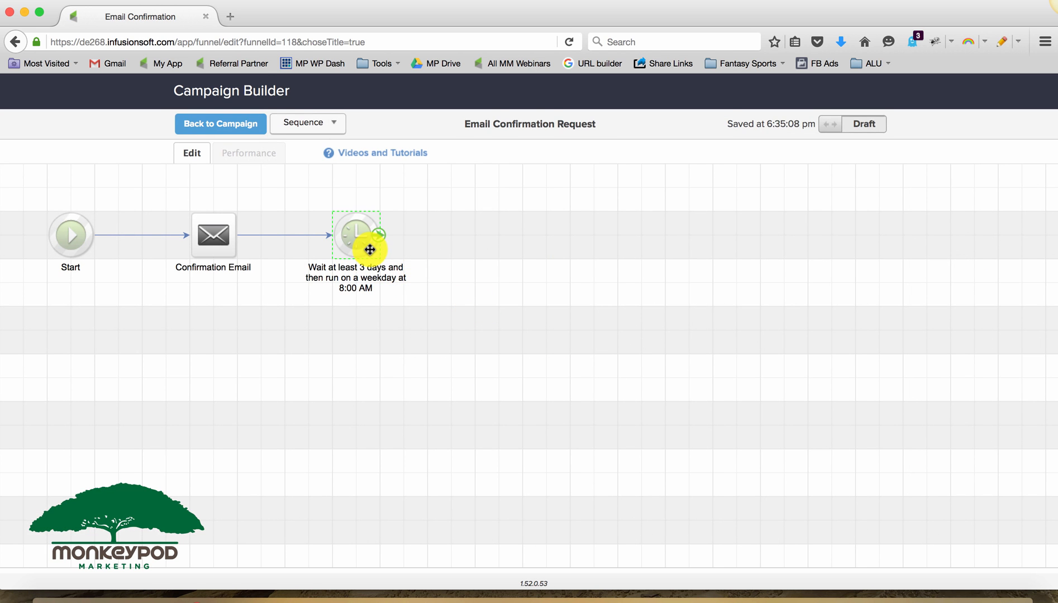
{"action": "left_click", "coordinate": [235, 125]}
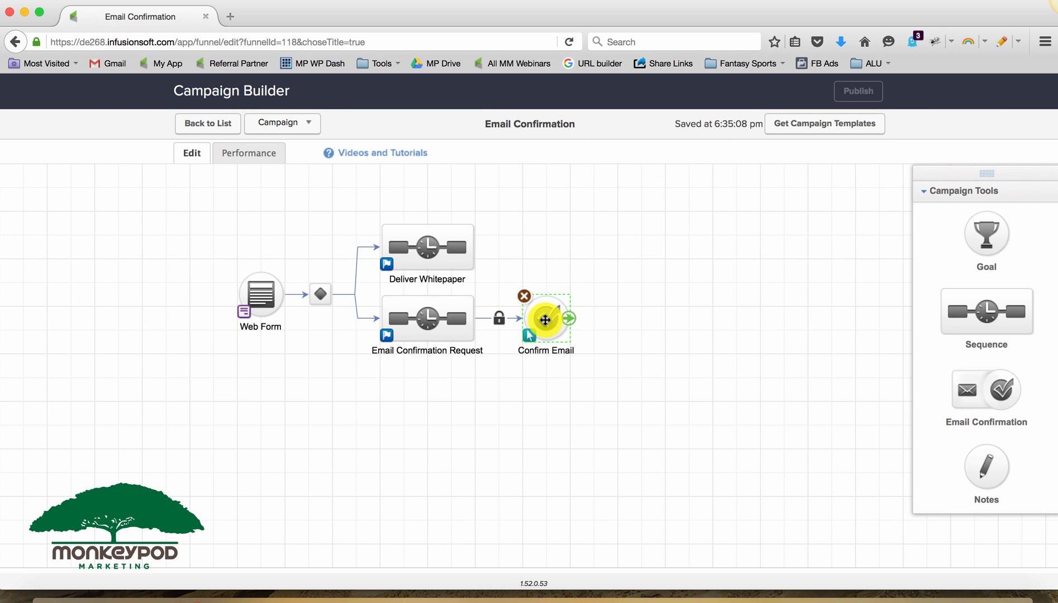
{"action": "left_click", "coordinate": [637, 315]}
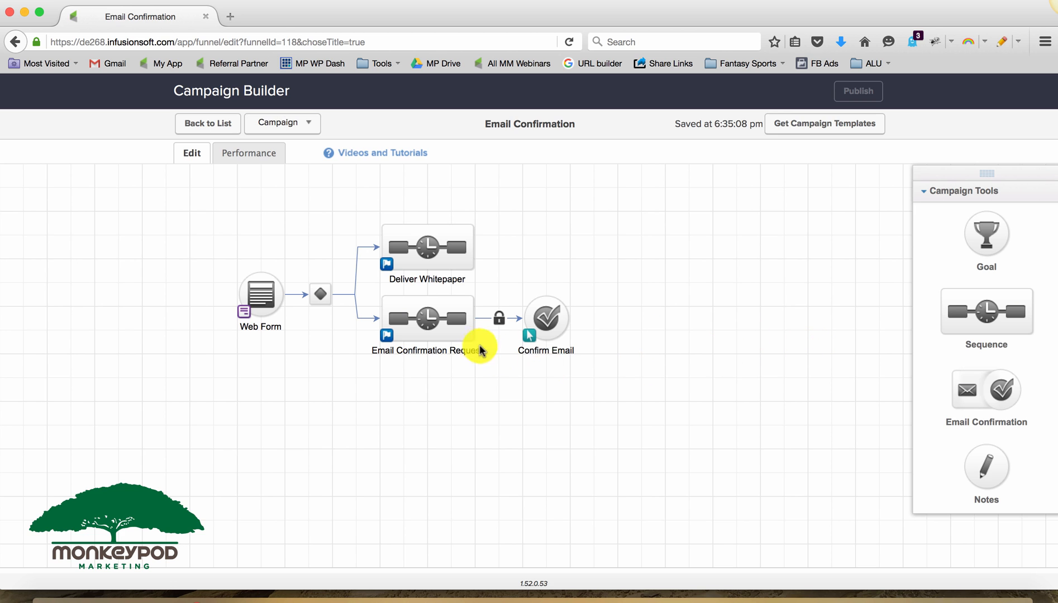
- Add a second Email Confirmation below Confirm Email, connected from the first Email Confirmation Request, and shift the upper Confirm Email goal slightly right
{"action": "left_click_drag", "start_coordinate": [984, 406], "coordinate": [530, 402]}
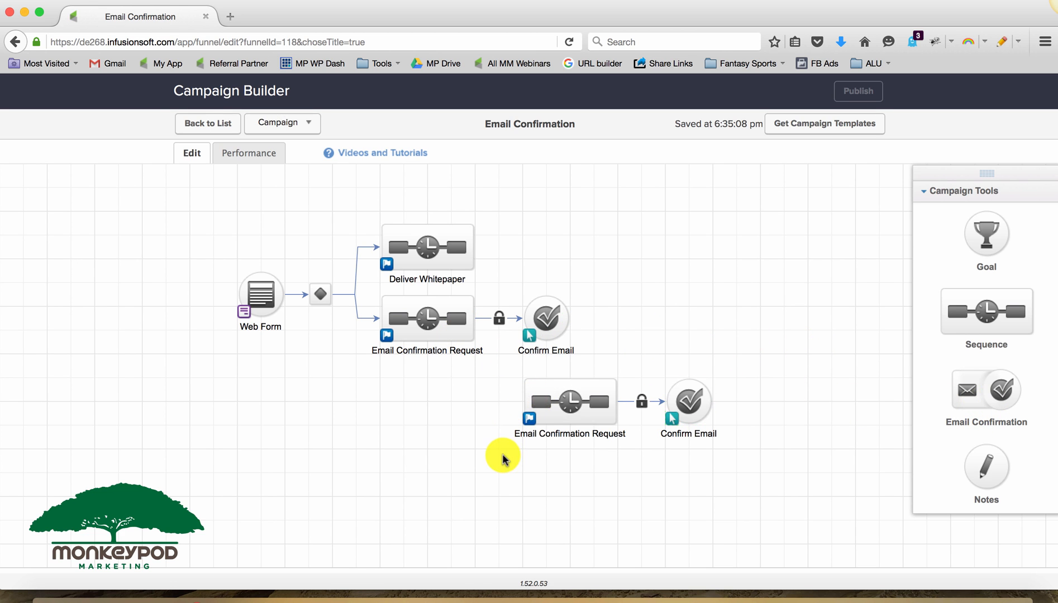
{"action": "left_click_drag", "start_coordinate": [474, 319], "coordinate": [536, 396]}
{"action": "left_click_drag", "start_coordinate": [544, 314], "coordinate": [591, 314]}
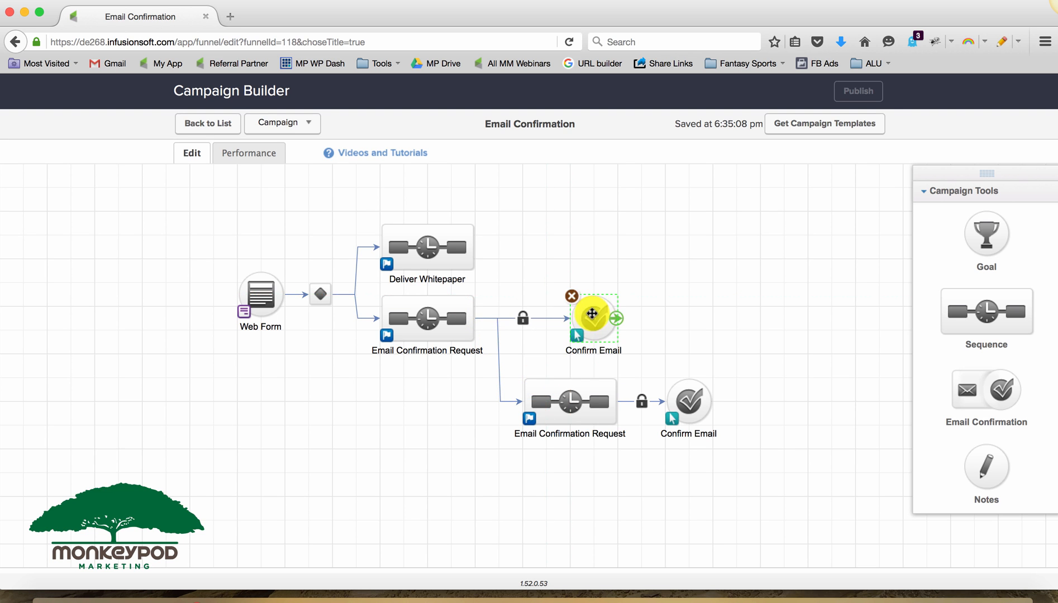
- Compare the contents of the two Email Confirmation Request sequences, returning to the campaign after each
{"action": "left_click", "coordinate": [421, 312]}
{"action": "left_click", "coordinate": [588, 311]}
{"action": "left_click", "coordinate": [593, 397]}
{"action": "left_click", "coordinate": [456, 325]}
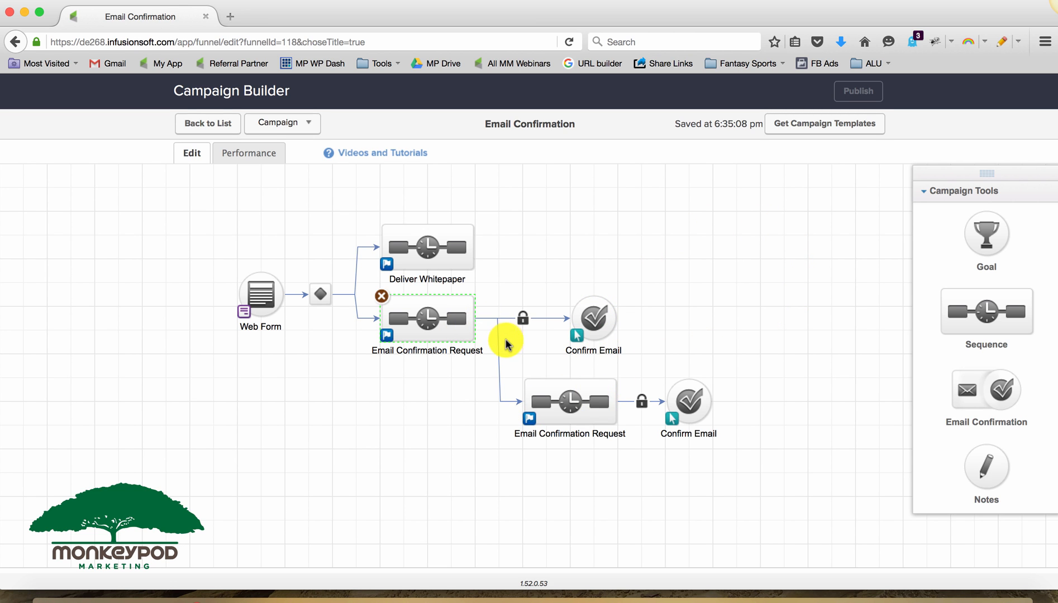
{"action": "double_click", "coordinate": [451, 315]}
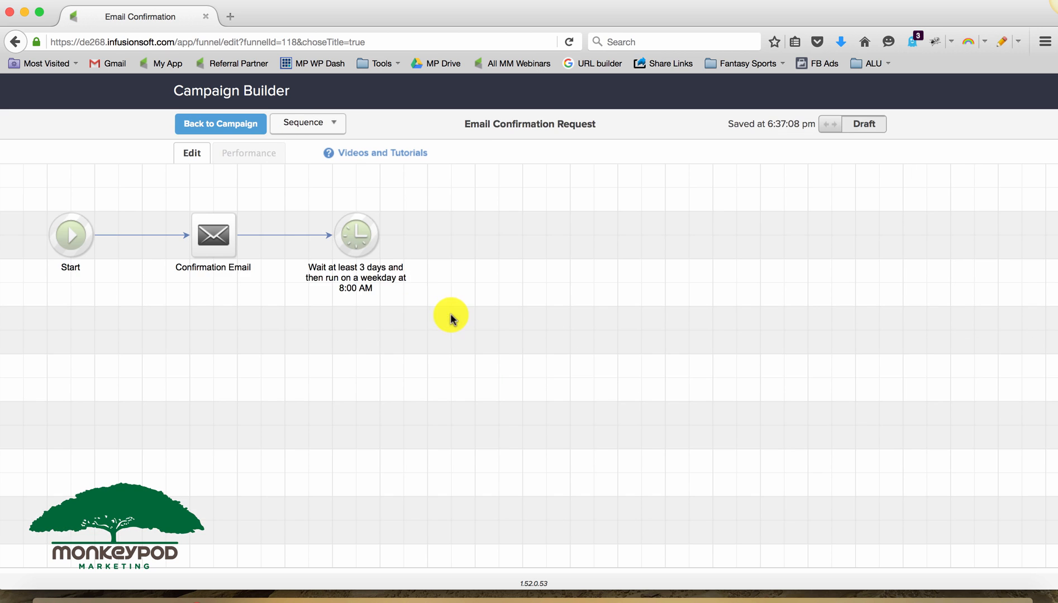
{"action": "left_click", "coordinate": [240, 122]}
{"action": "double_click", "coordinate": [574, 397]}
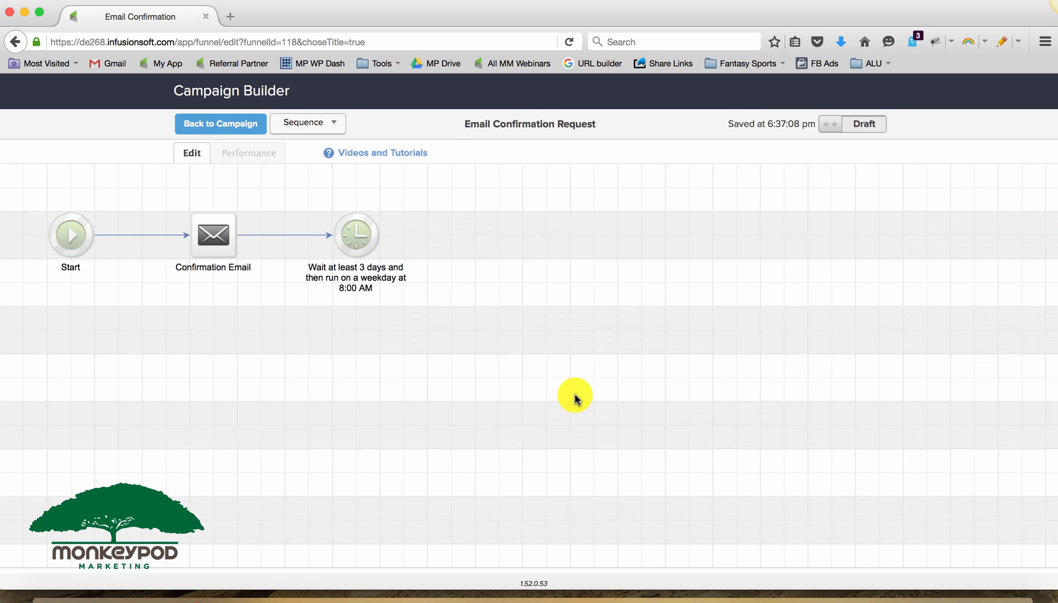
{"action": "left_click", "coordinate": [232, 135]}
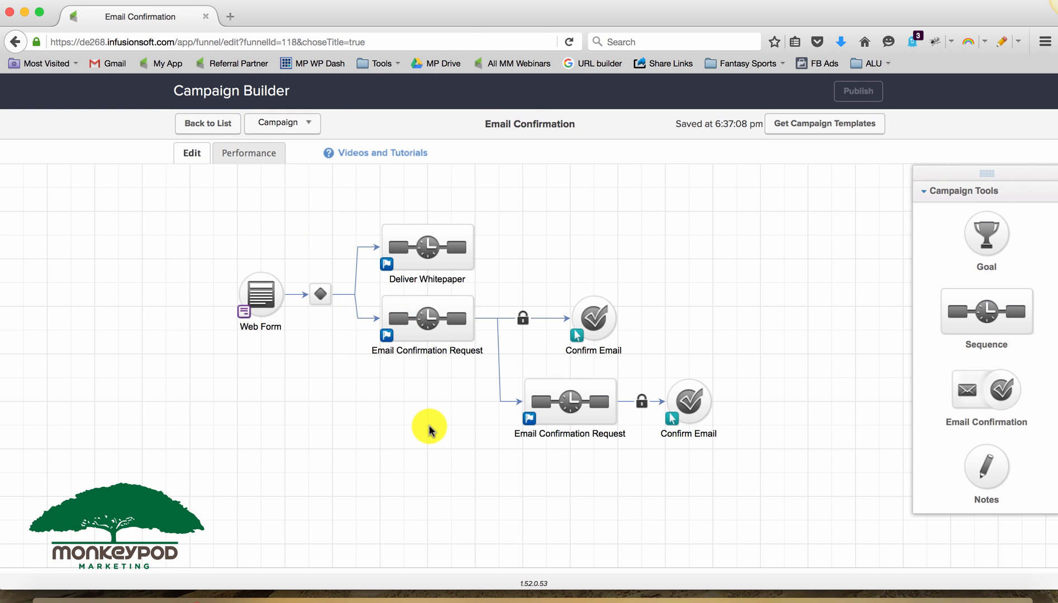
{"action": "mouse_move", "coordinate": [489, 372]}
{"action": "left_mouse_down"}
{"action": "mouse_move", "coordinate": [366, 292]}
{"action": "mouse_move", "coordinate": [395, 399]}
{"action": "mouse_move", "coordinate": [503, 371]}
{"action": "left_mouse_up"}
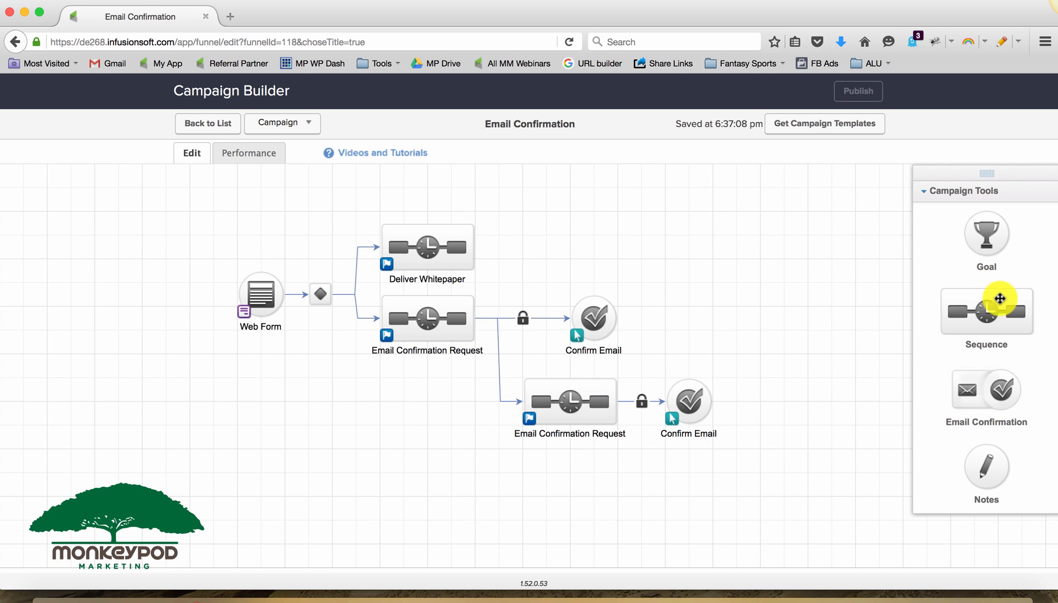
- Add a sequence named Thanks after the confirmation goals and connect both Confirm Email goals to it
{"action": "left_click_drag", "start_coordinate": [1000, 301], "coordinate": [773, 312]}
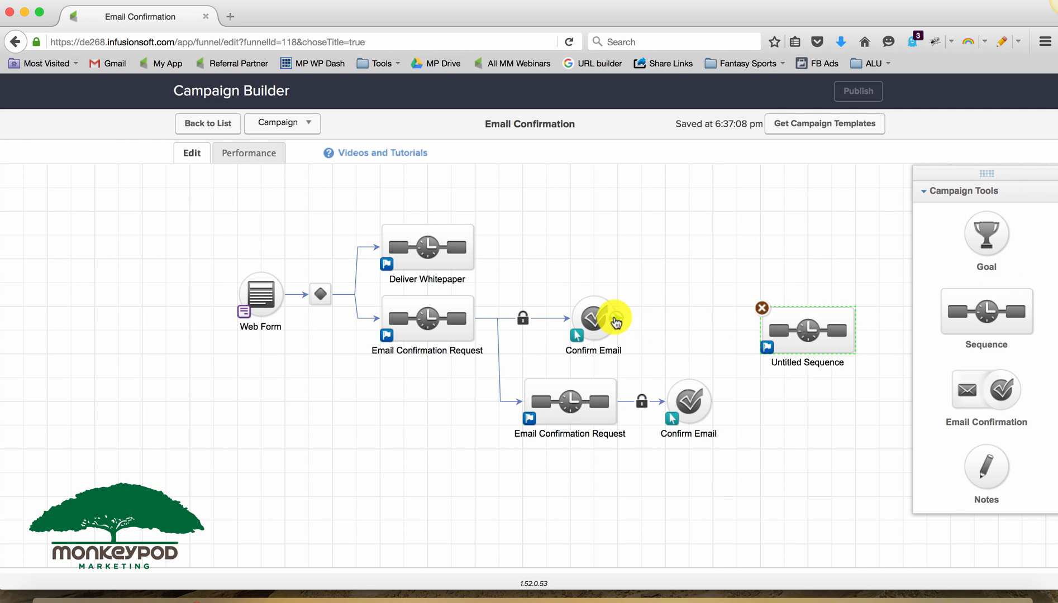
{"action": "left_click_drag", "start_coordinate": [615, 319], "coordinate": [762, 323]}
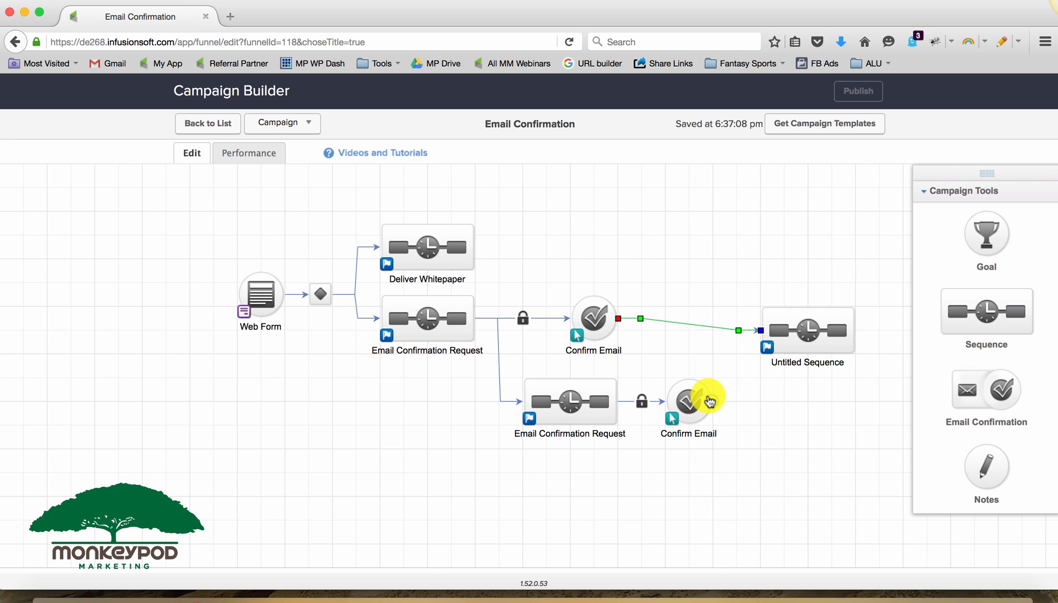
{"action": "left_click_drag", "start_coordinate": [714, 408], "coordinate": [786, 318]}
{"action": "left_click", "coordinate": [798, 350]}
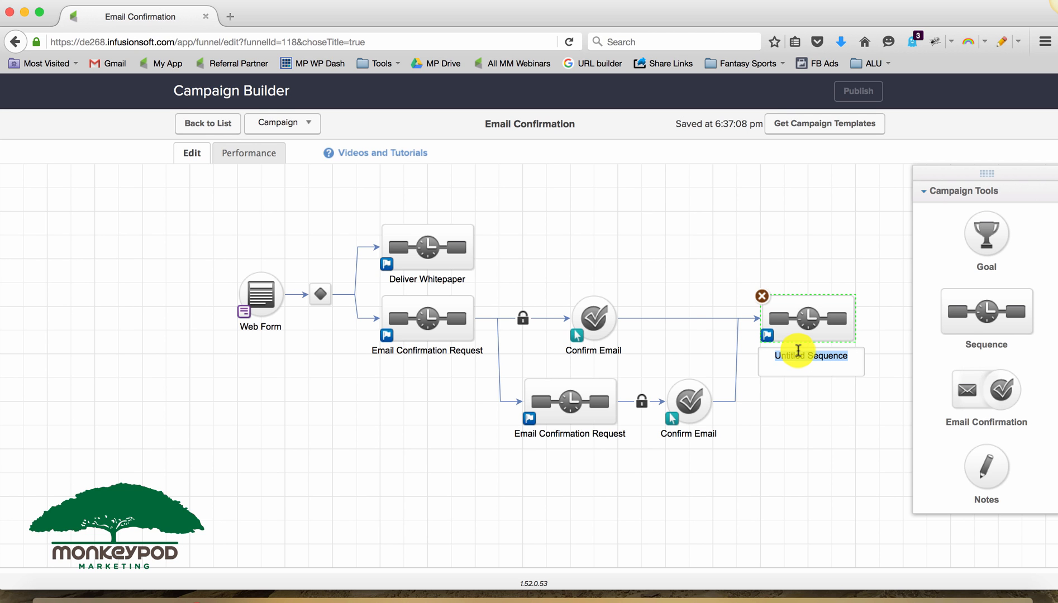
{"action": "type", "text": "Thanks"}
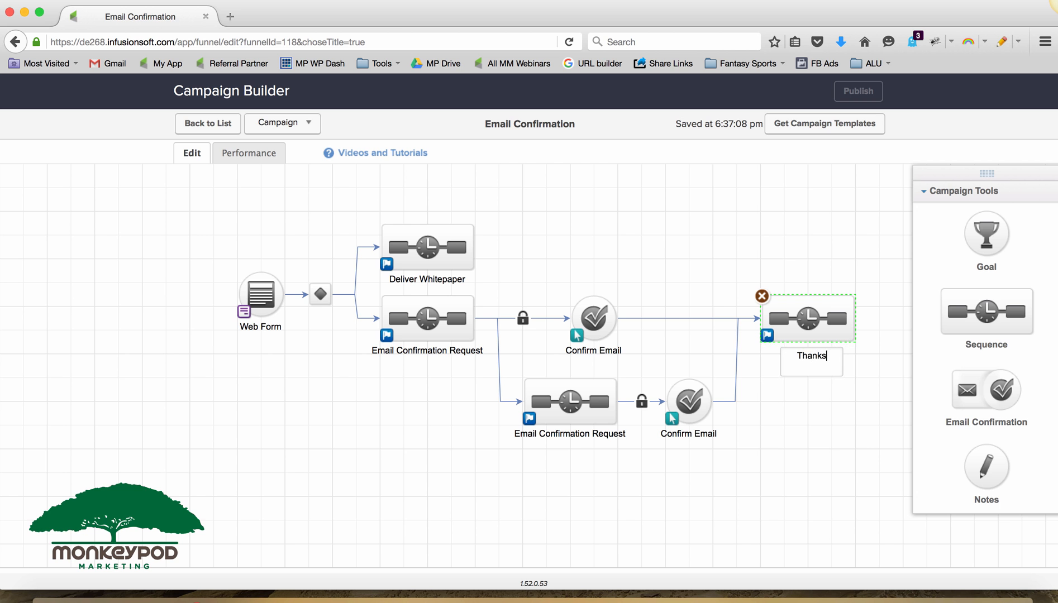
{"action": "left_click", "coordinate": [801, 419]}
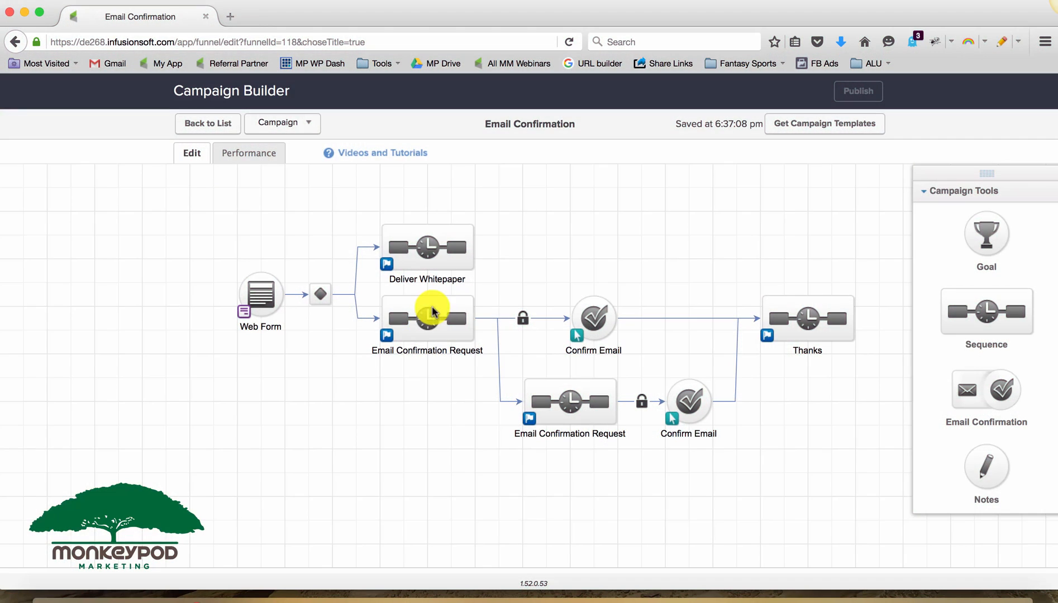
{"action": "left_click", "coordinate": [433, 313]}
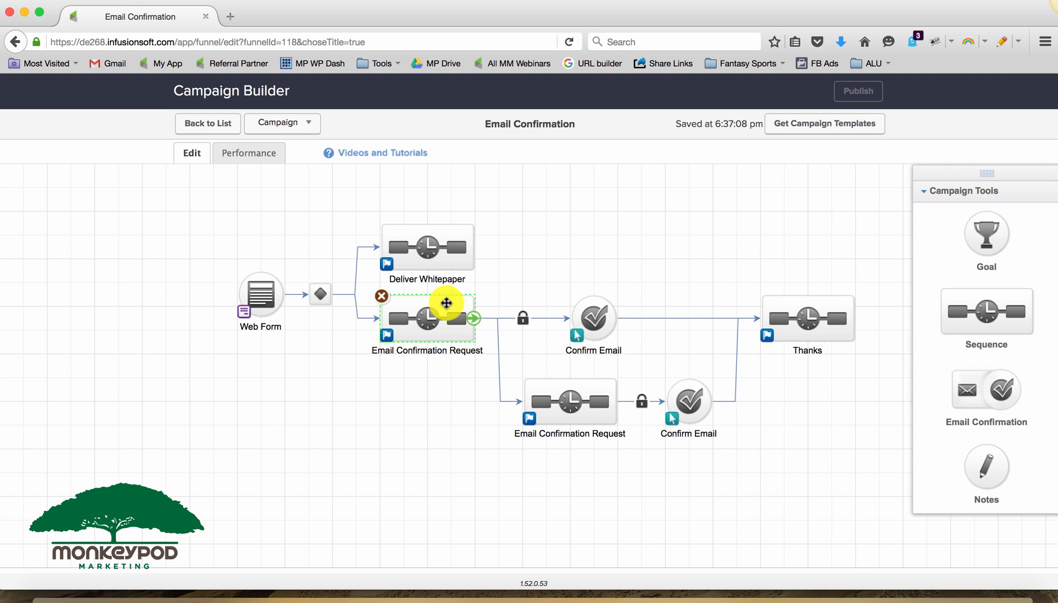
{"action": "left_click", "coordinate": [589, 310]}
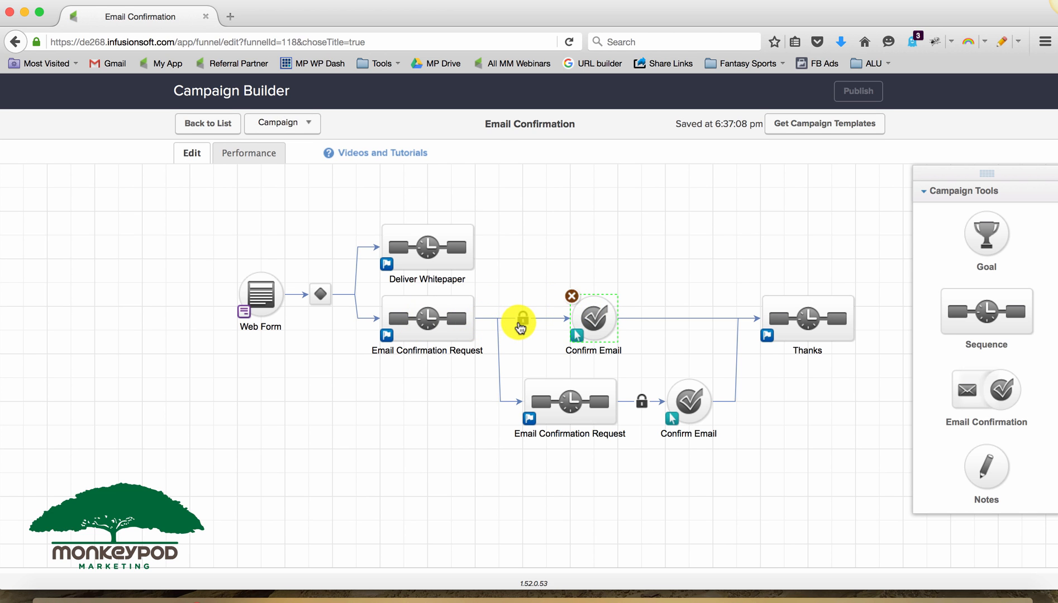
{"action": "left_click", "coordinate": [630, 404]}
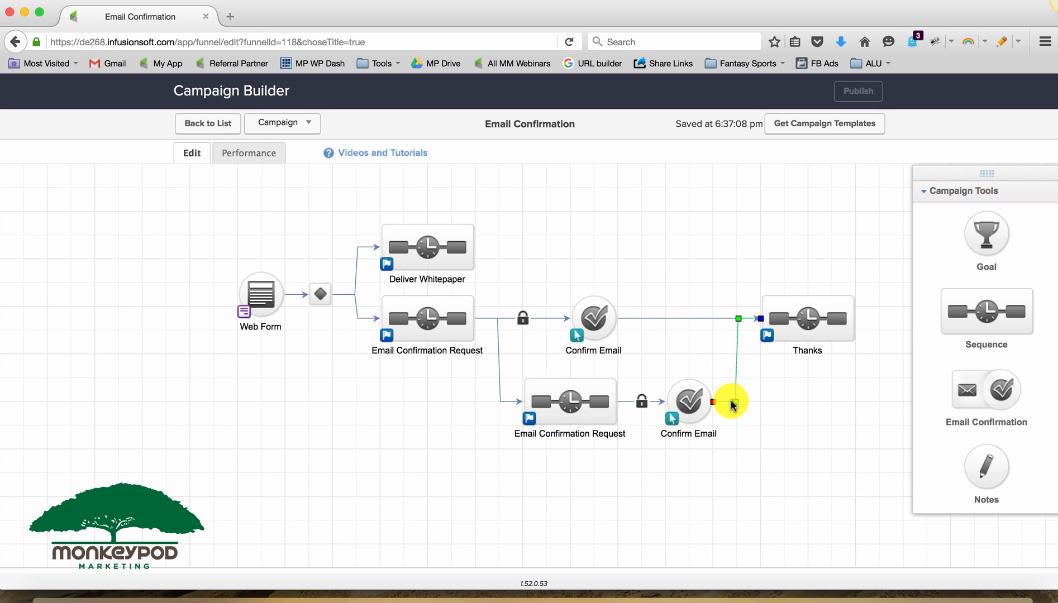
{"action": "mouse_move", "coordinate": [710, 401]}
{"action": "left_mouse_down"}
{"action": "mouse_move", "coordinate": [767, 314]}
{"action": "mouse_move", "coordinate": [782, 313]}
{"action": "left_mouse_up"}
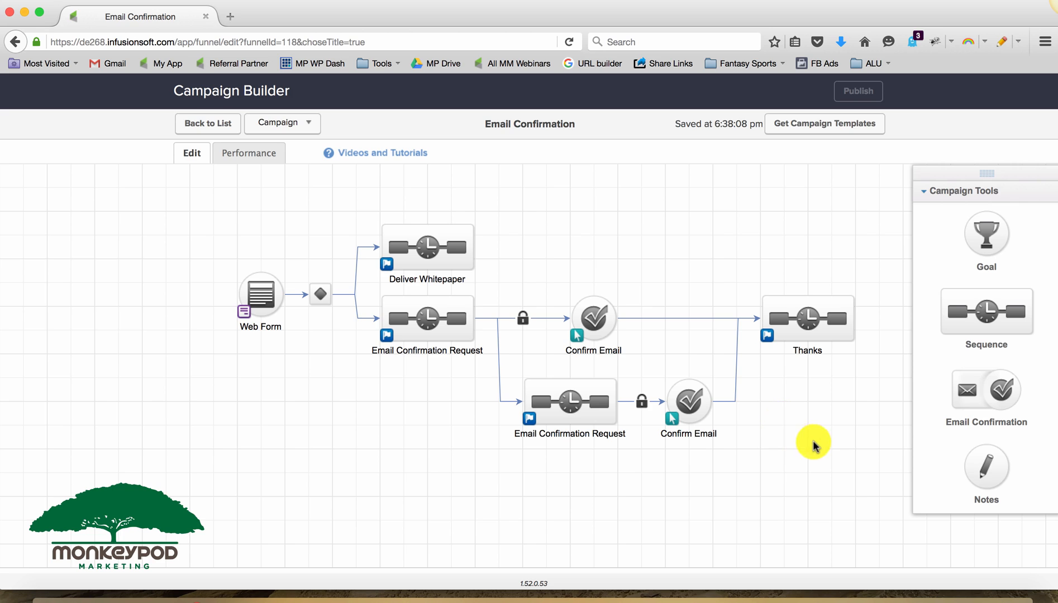
- Delete both Email Confirmation Request sequences together with both Confirm Email goals
{"action": "left_click_drag", "start_coordinate": [761, 466], "coordinate": [369, 288]}
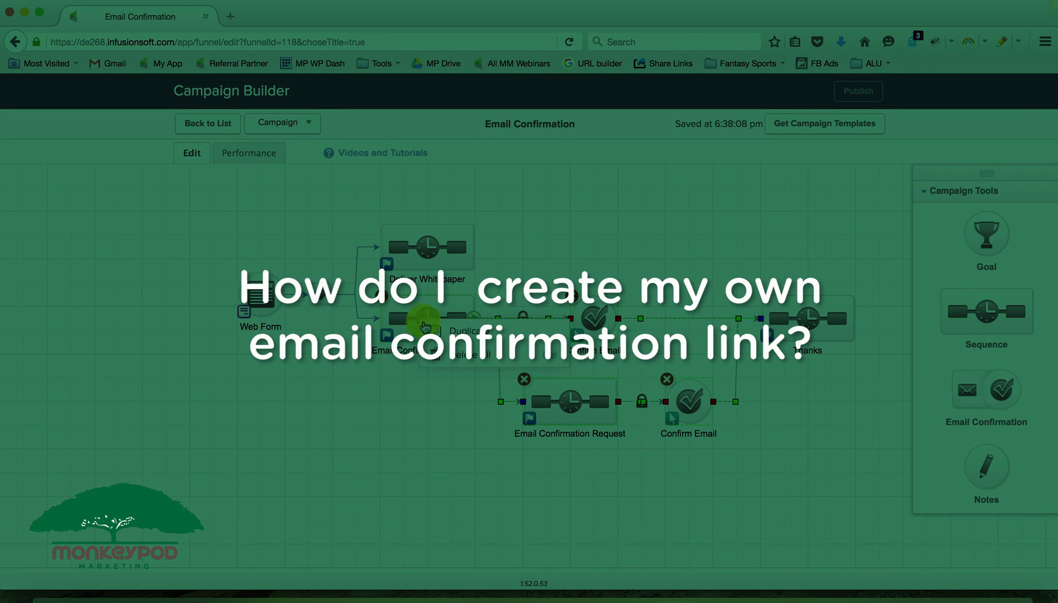
{"action": "key", "text": "BackSpace"}
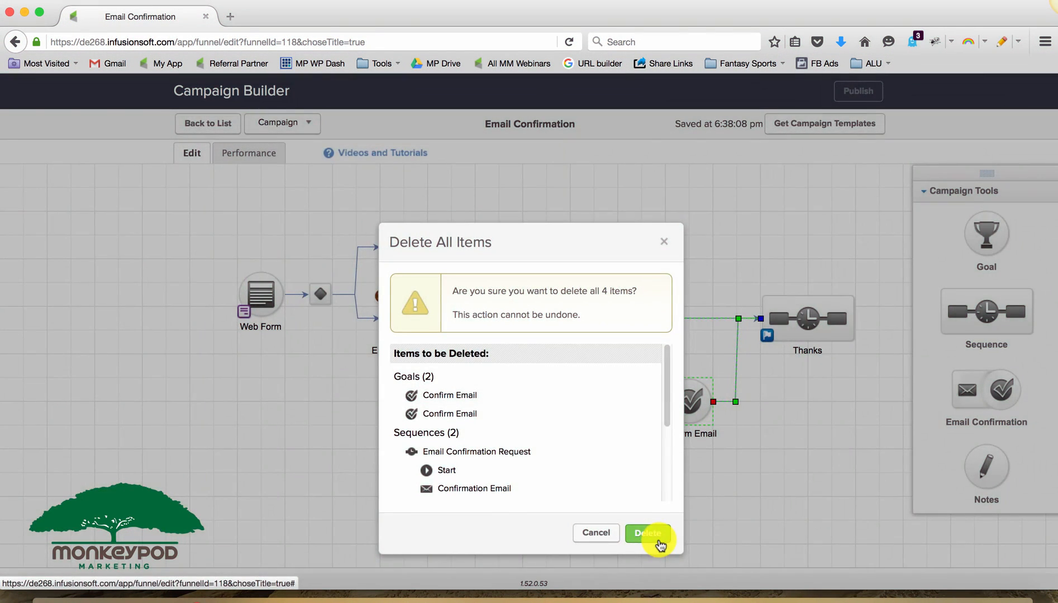
{"action": "left_click", "coordinate": [654, 534]}
- Place the Thanks sequence below Deliver Whitepaper as a second Web Form branch and rename it Our Own Confirmation Link
{"action": "left_click_drag", "start_coordinate": [831, 310], "coordinate": [437, 330]}
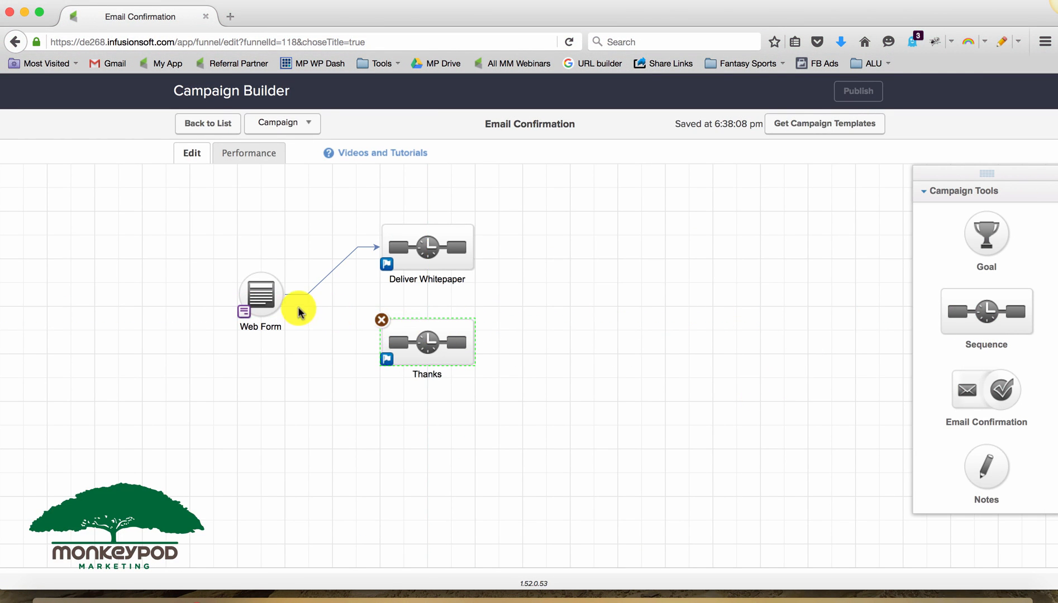
{"action": "left_click_drag", "start_coordinate": [278, 295], "coordinate": [406, 353]}
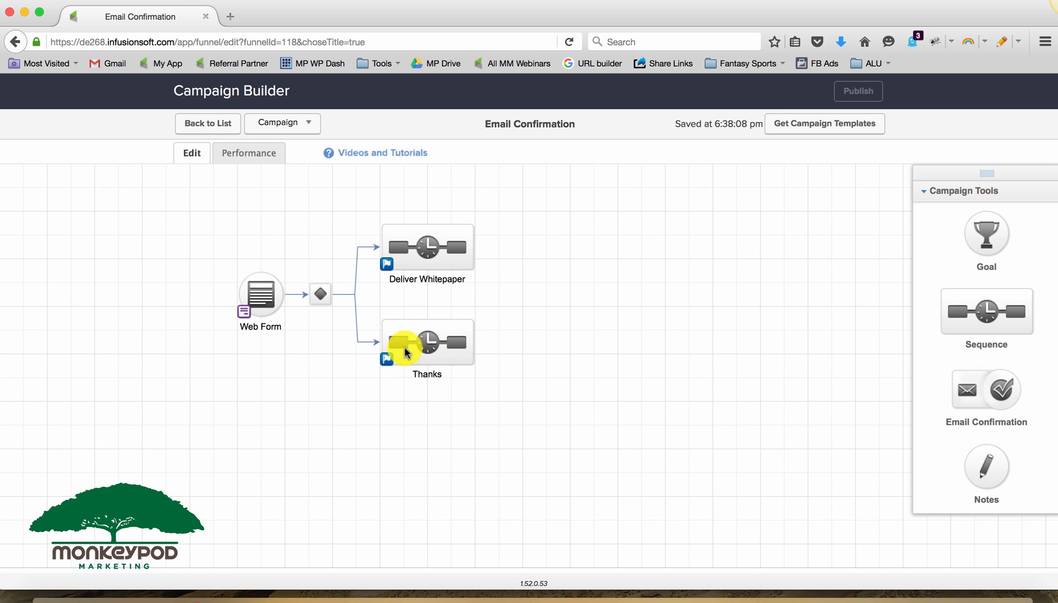
{"action": "left_click", "coordinate": [428, 376]}
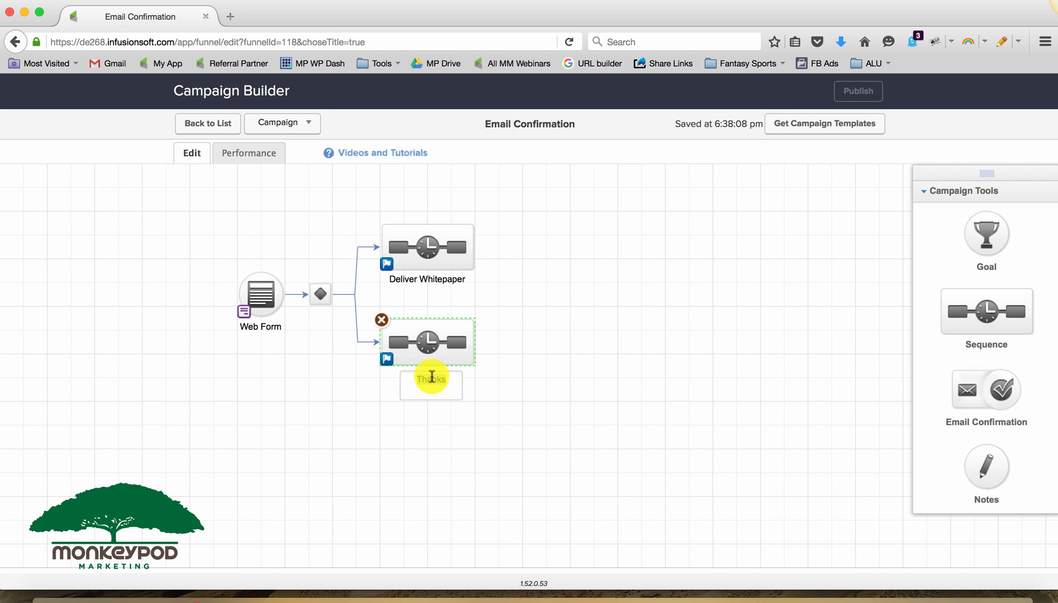
{"action": "type", "text": "Our Own Confirmation Link"}
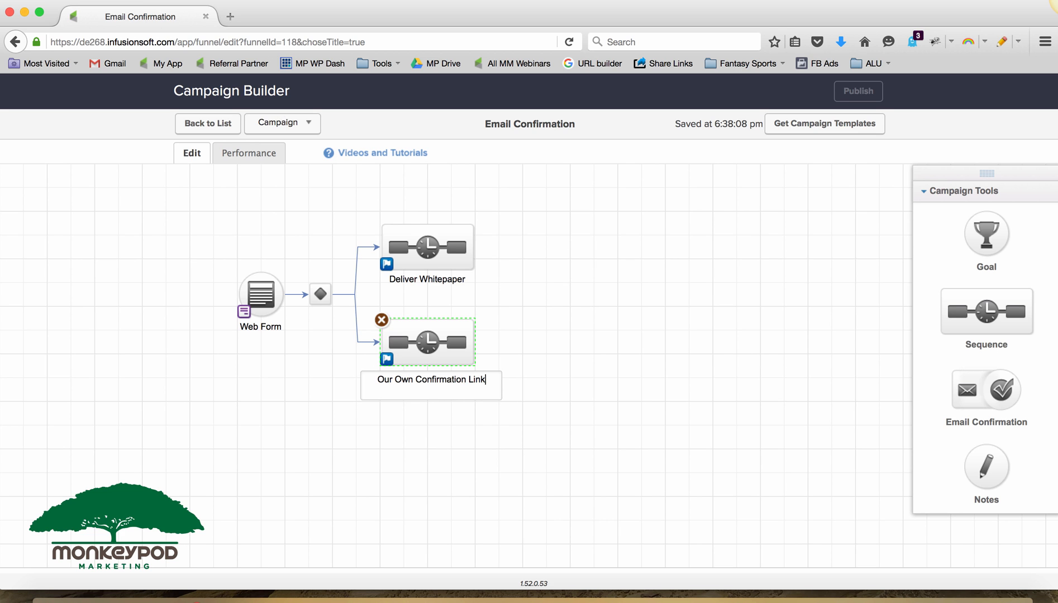
{"action": "left_click", "coordinate": [623, 322]}
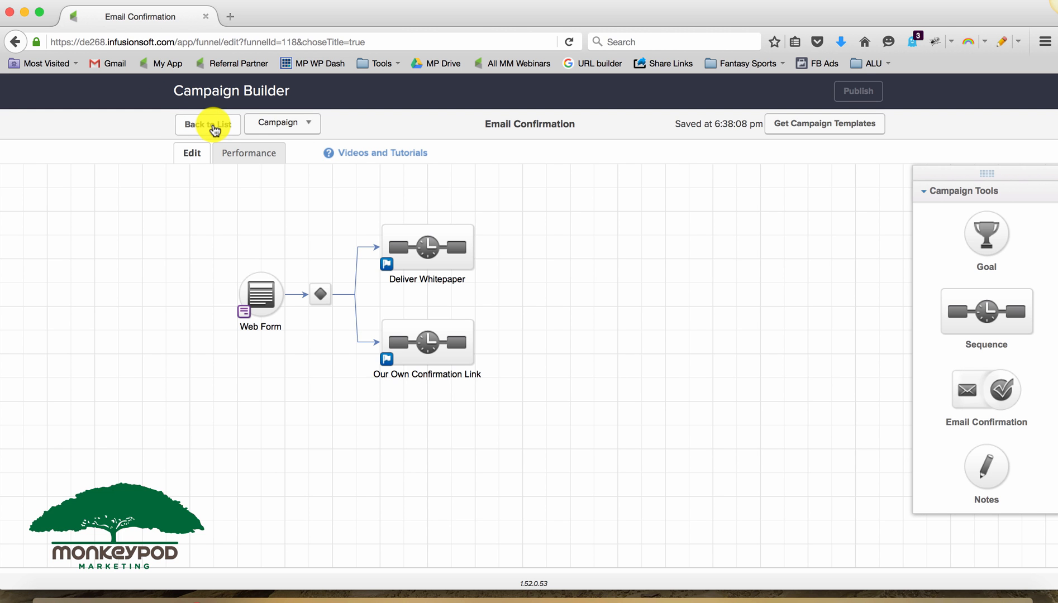
- Leave the campaign and open the Automation Links section of the Marketing settings
{"action": "left_click", "coordinate": [215, 129]}
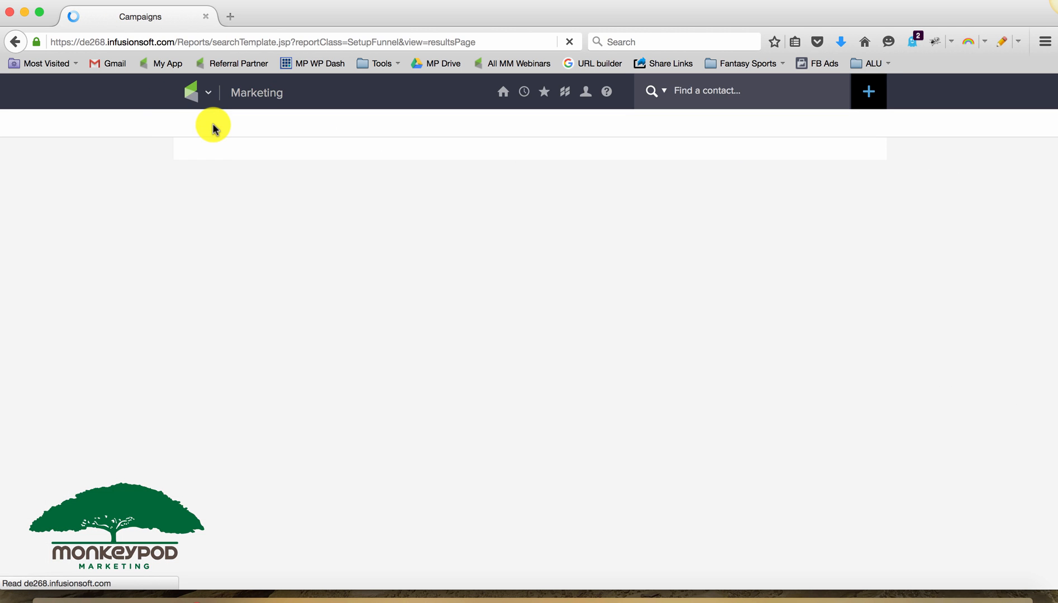
{"action": "left_click", "coordinate": [194, 94]}
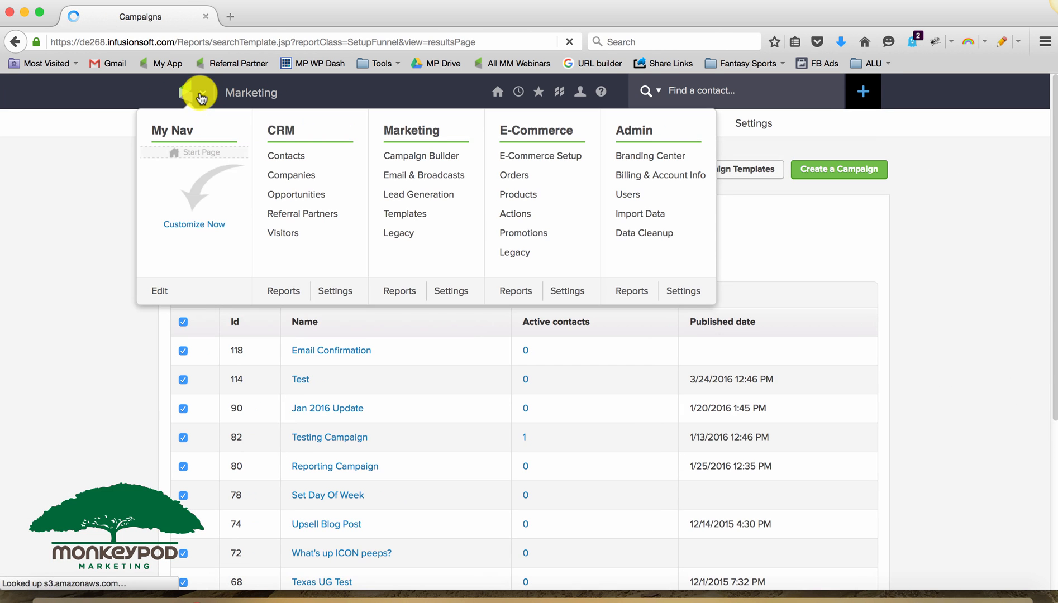
{"action": "left_click", "coordinate": [451, 291]}
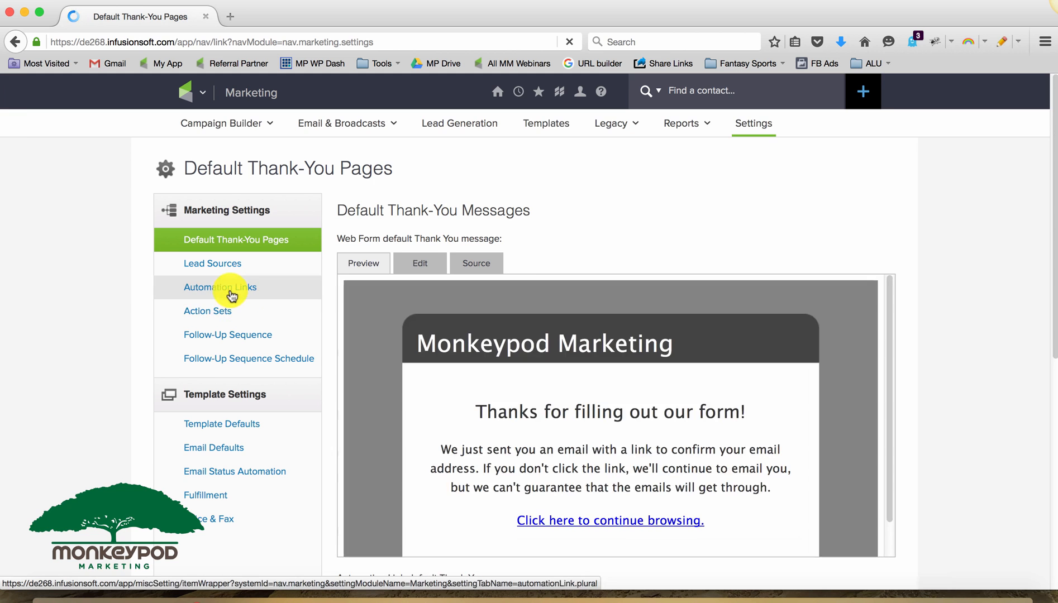
{"action": "left_click", "coordinate": [232, 295]}
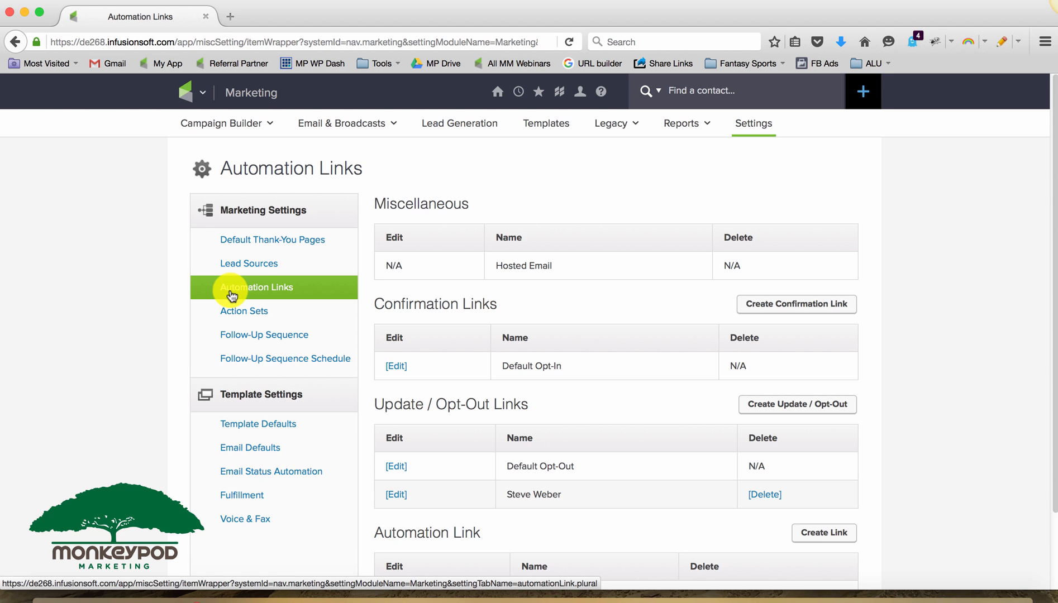
- Review the link categories and open the form for creating a new confirmation link
{"action": "scroll", "coordinate": [490, 318], "scroll_direction": "down", "scroll_amount": 2}
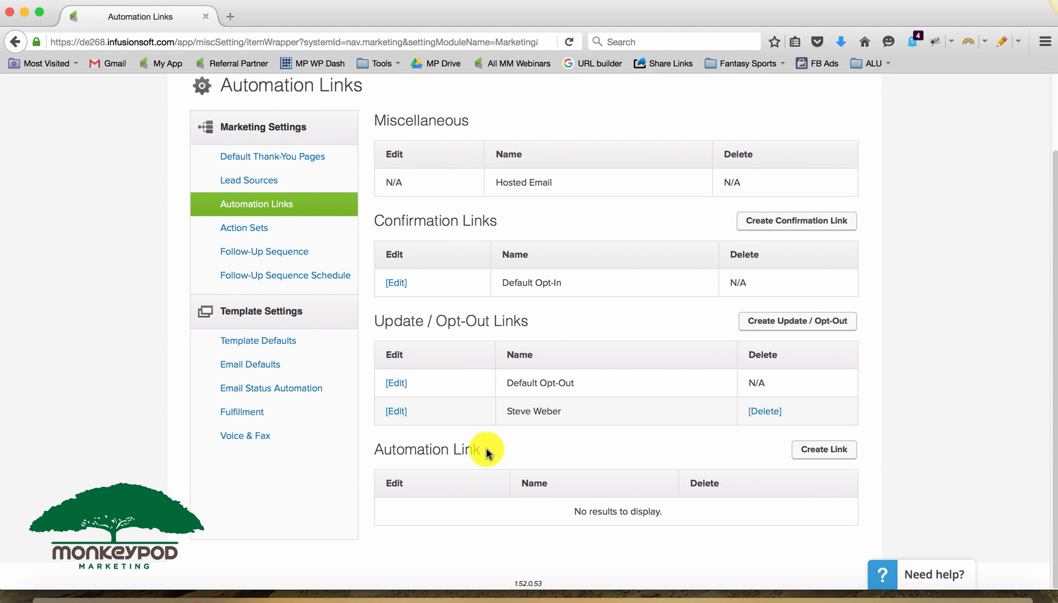
{"action": "scroll", "coordinate": [486, 451], "scroll_direction": "up", "scroll_amount": 2}
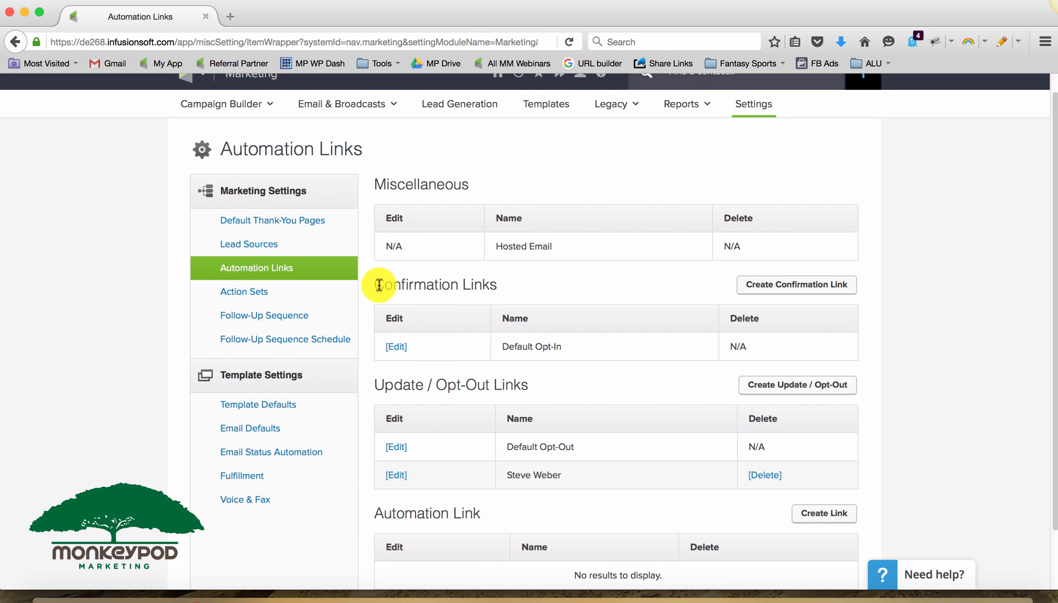
{"action": "left_click_drag", "start_coordinate": [379, 285], "coordinate": [449, 285]}
{"action": "left_click", "coordinate": [442, 319]}
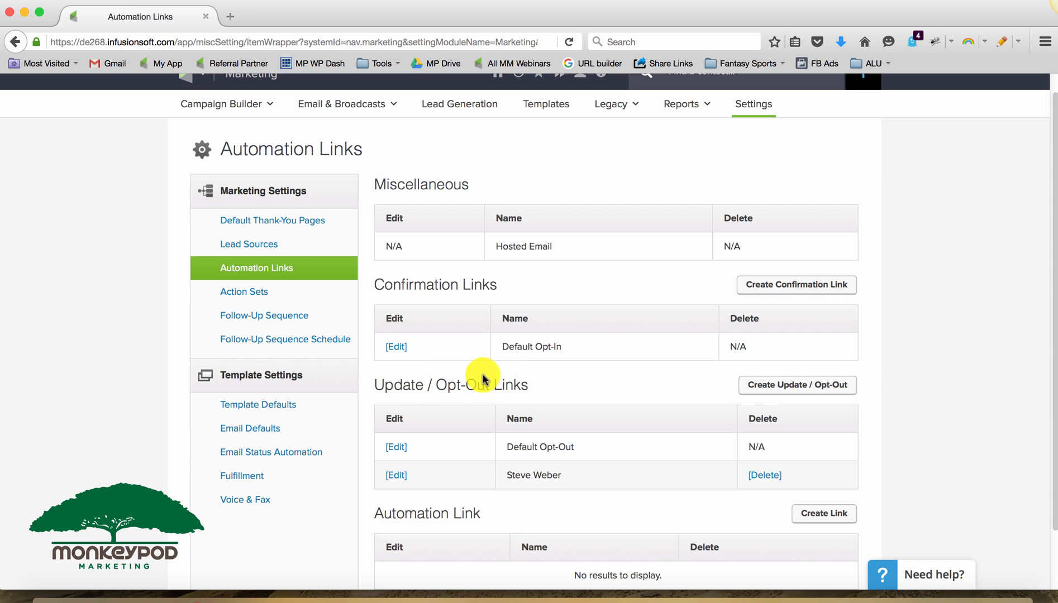
{"action": "left_click", "coordinate": [802, 291]}
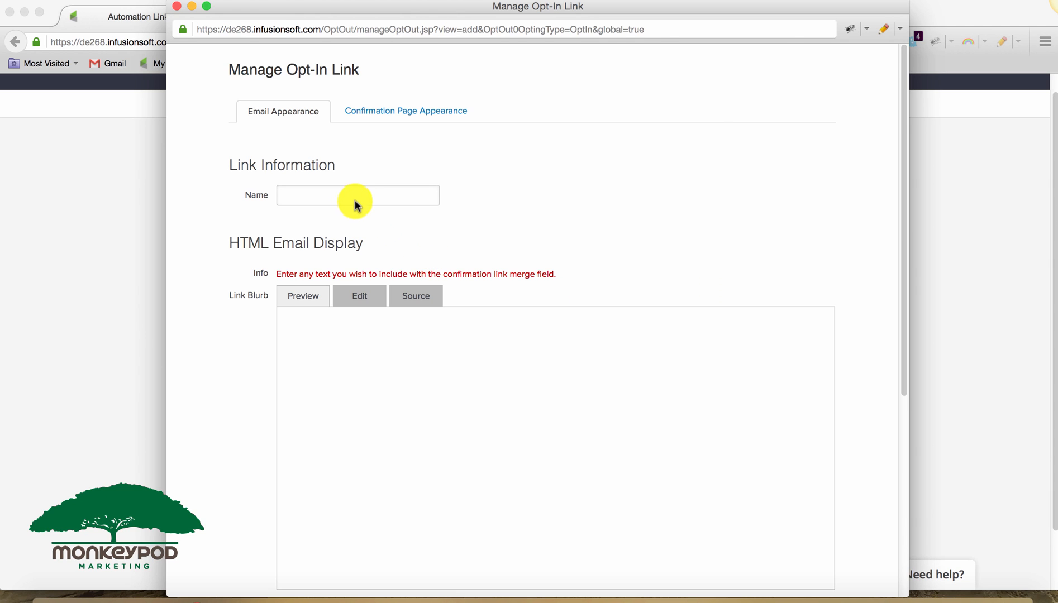
- Name the opt-in link with the owner's first name followed by "Confirmation Link" and set its link text to "Confirm my Email"
{"action": "left_click", "coordinate": [342, 196]}
{"action": "type", "text": "Greg's Confirmation Link"}
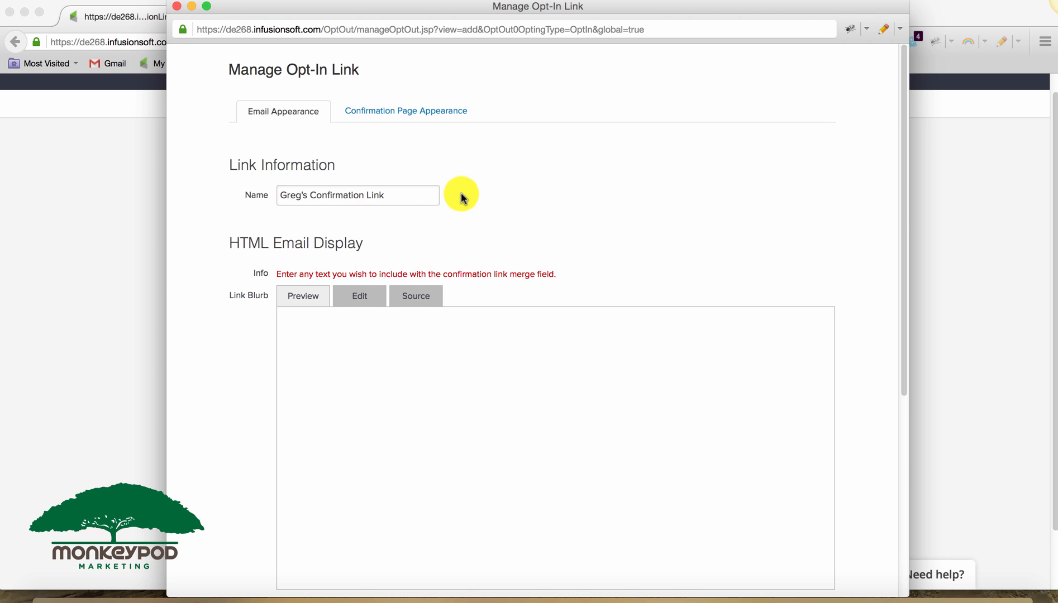
{"action": "scroll", "coordinate": [461, 195], "scroll_direction": "down", "scroll_amount": 3}
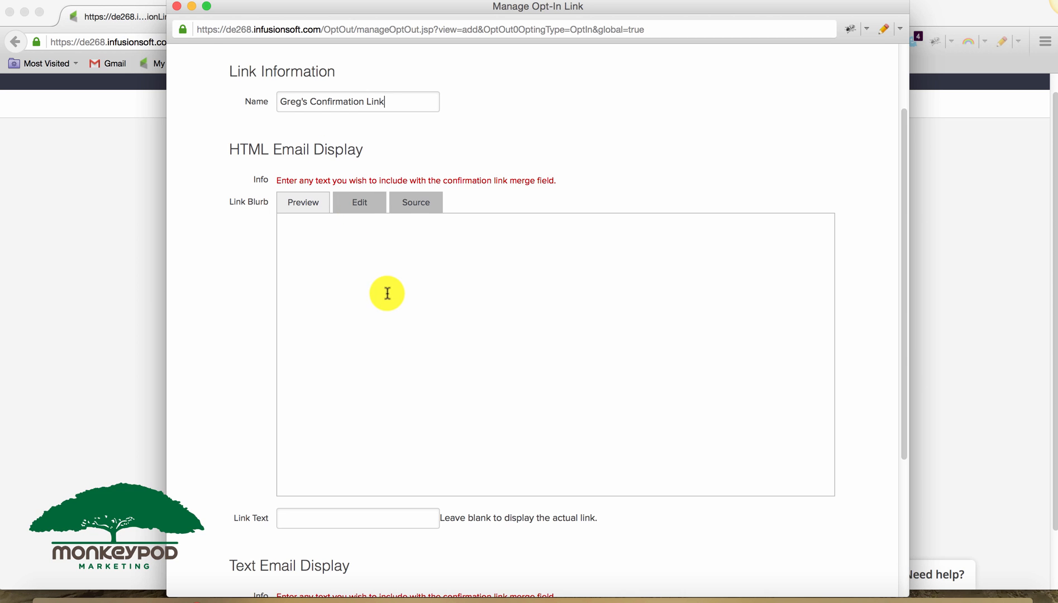
{"action": "mouse_move", "coordinate": [386, 291]}
{"action": "scroll", "coordinate": [386, 292], "scroll_direction": "down", "scroll_amount": 3}
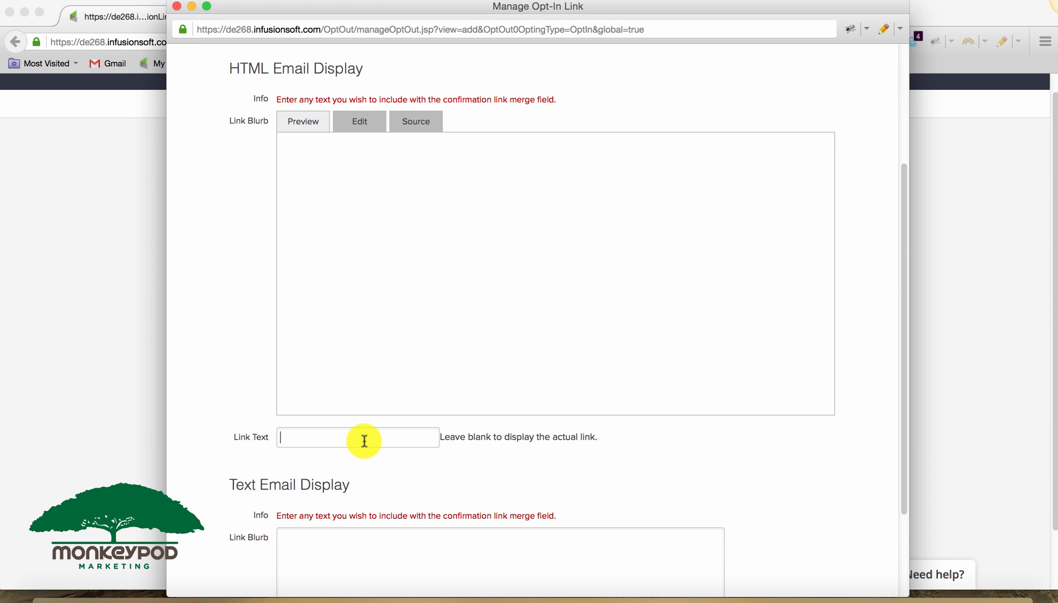
{"action": "type", "text": "Confirm"}
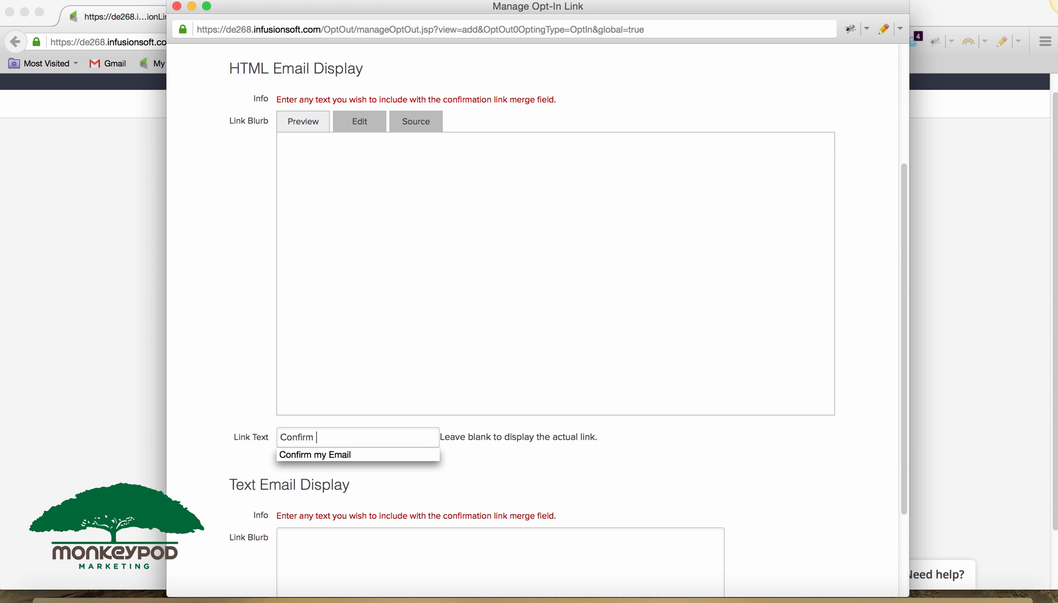
{"action": "key", "text": "Down"}
{"action": "key", "text": "Return"}
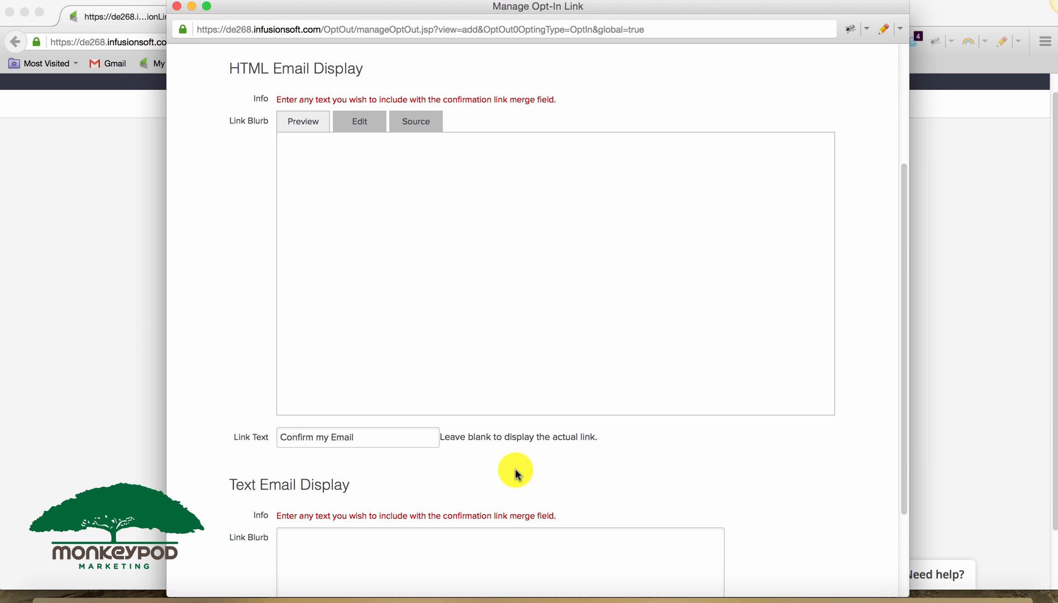
- Examine the required opt-in header text and the header color choices in the confirmation page appearance settings
{"action": "scroll", "coordinate": [515, 471], "scroll_direction": "up", "scroll_amount": 5}
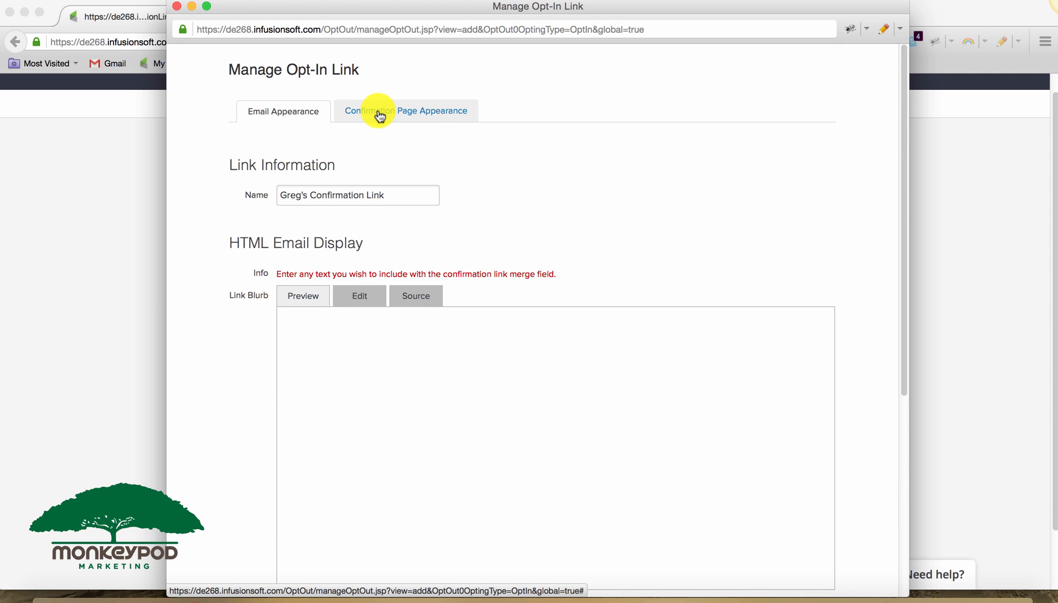
{"action": "left_click", "coordinate": [380, 115]}
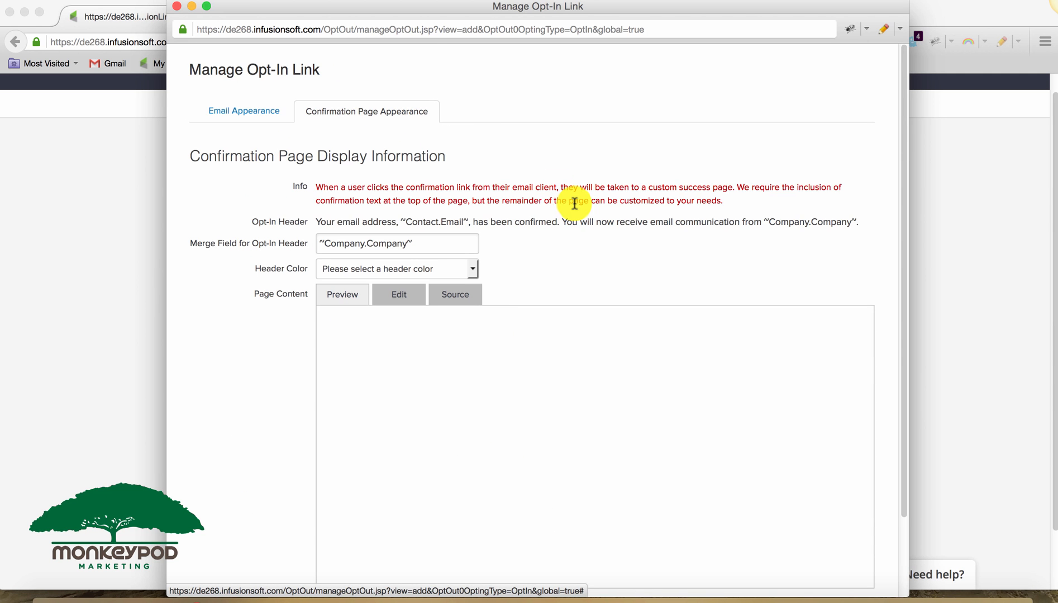
{"action": "scroll", "coordinate": [574, 202], "scroll_direction": "down", "scroll_amount": 2}
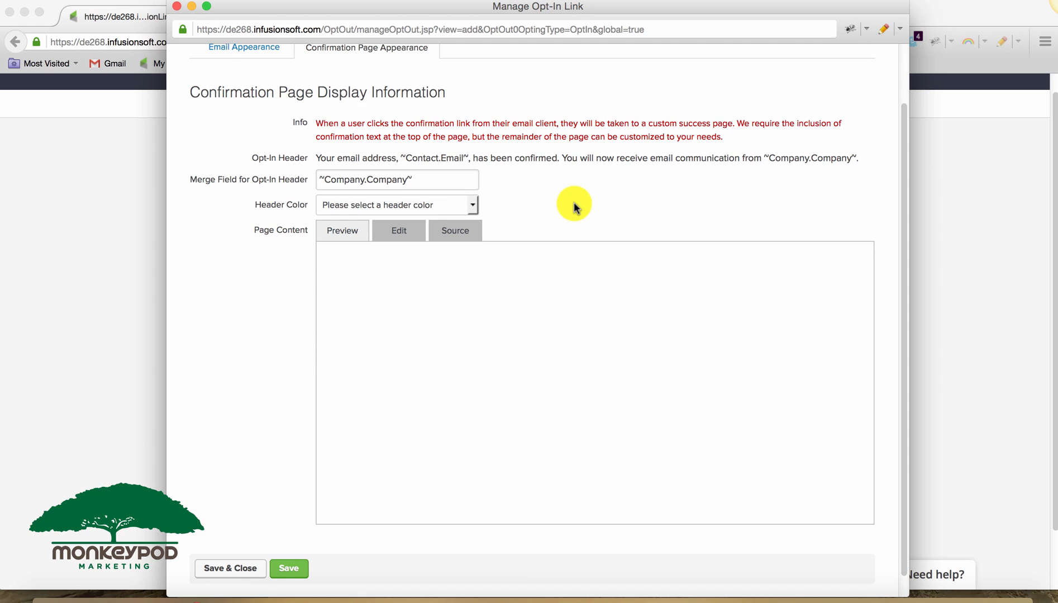
{"action": "left_click_drag", "start_coordinate": [312, 123], "coordinate": [286, 166]}
{"action": "left_click", "coordinate": [849, 171]}
{"action": "left_click", "coordinate": [470, 200]}
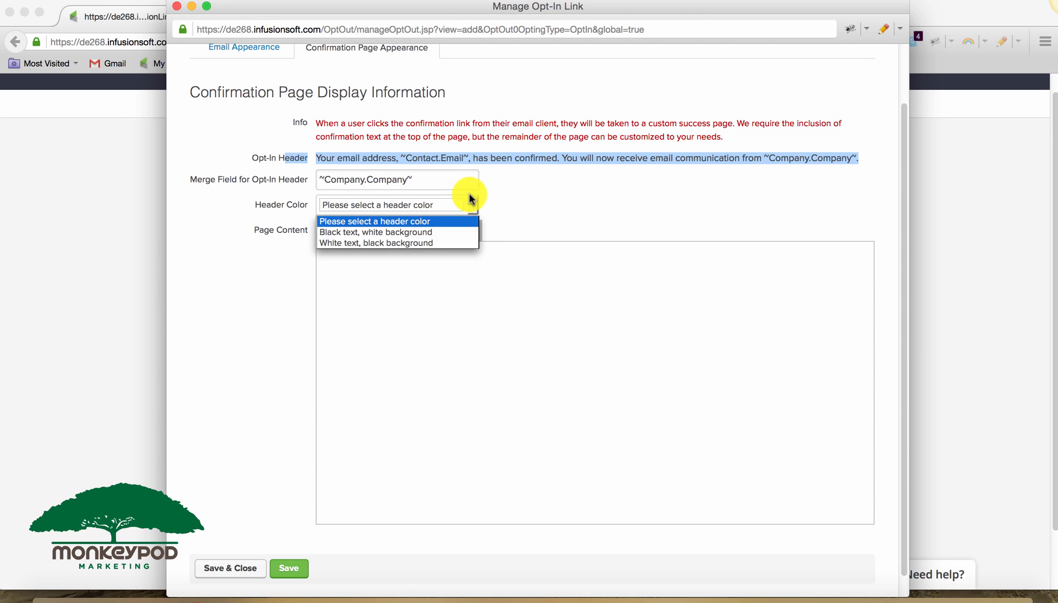
{"action": "left_click", "coordinate": [520, 189]}
{"action": "scroll", "coordinate": [520, 188], "scroll_direction": "down", "scroll_amount": 1}
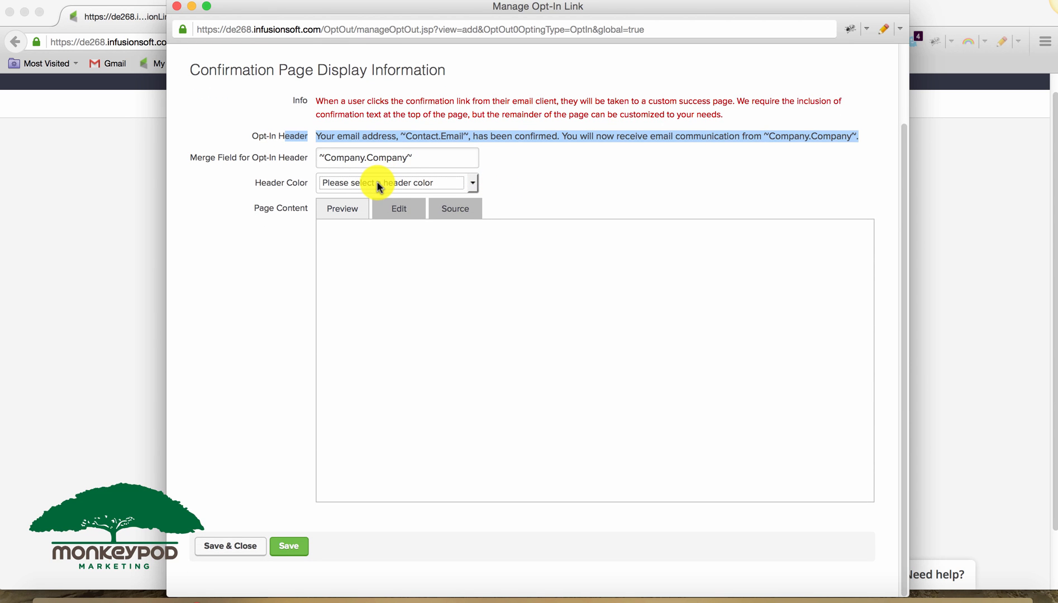
{"action": "left_click", "coordinate": [377, 181]}
{"action": "left_click", "coordinate": [526, 177]}
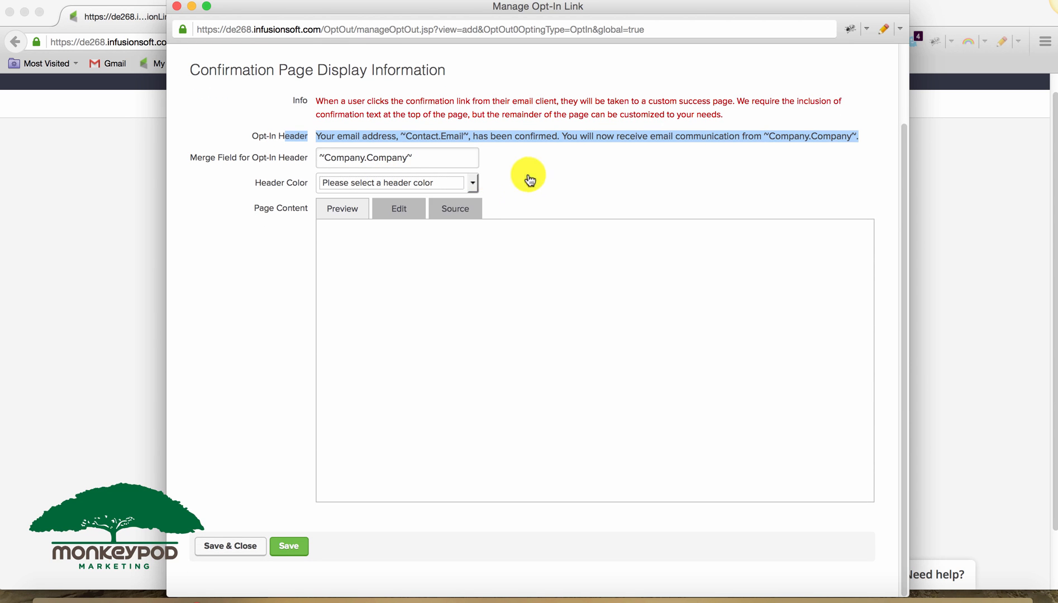
- Examine the page content editor for the confirmation page and compare it with the email appearance settings
{"action": "left_click", "coordinate": [406, 215]}
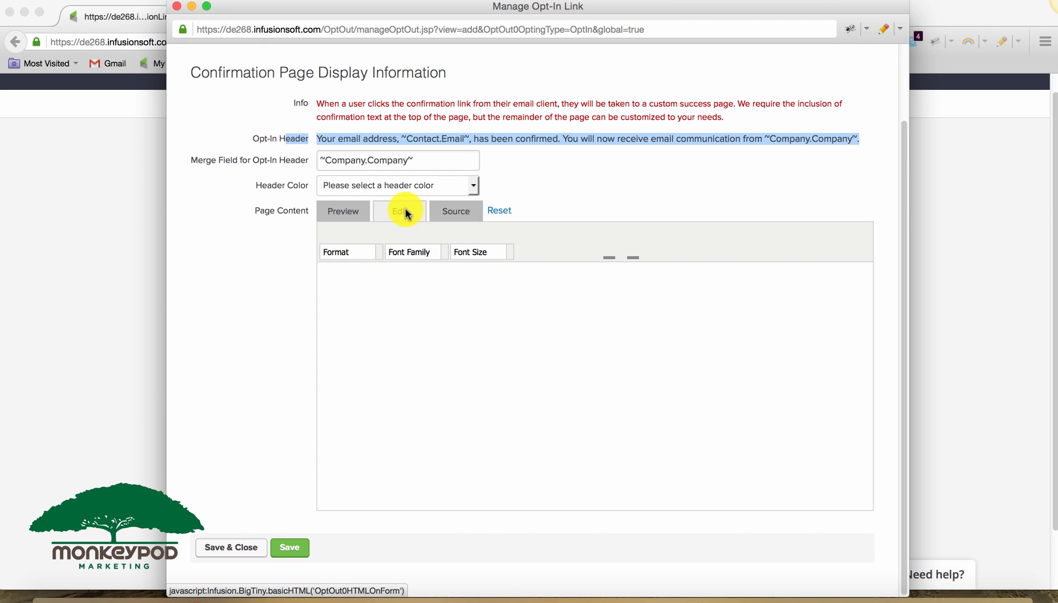
{"action": "left_click", "coordinate": [346, 215]}
{"action": "scroll", "coordinate": [587, 168], "scroll_direction": "up", "scroll_amount": 3}
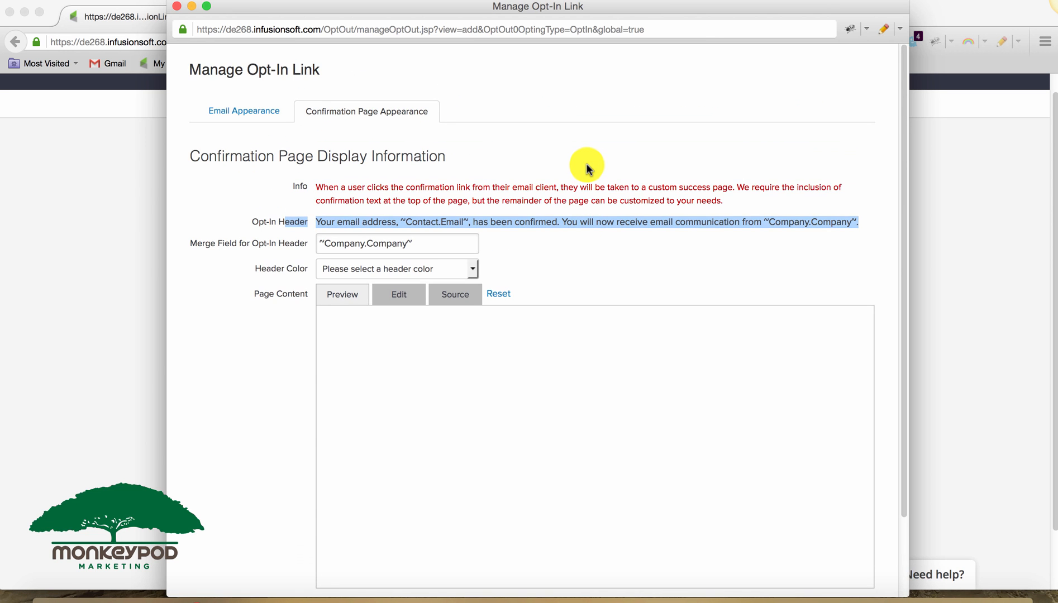
{"action": "left_click", "coordinate": [580, 179]}
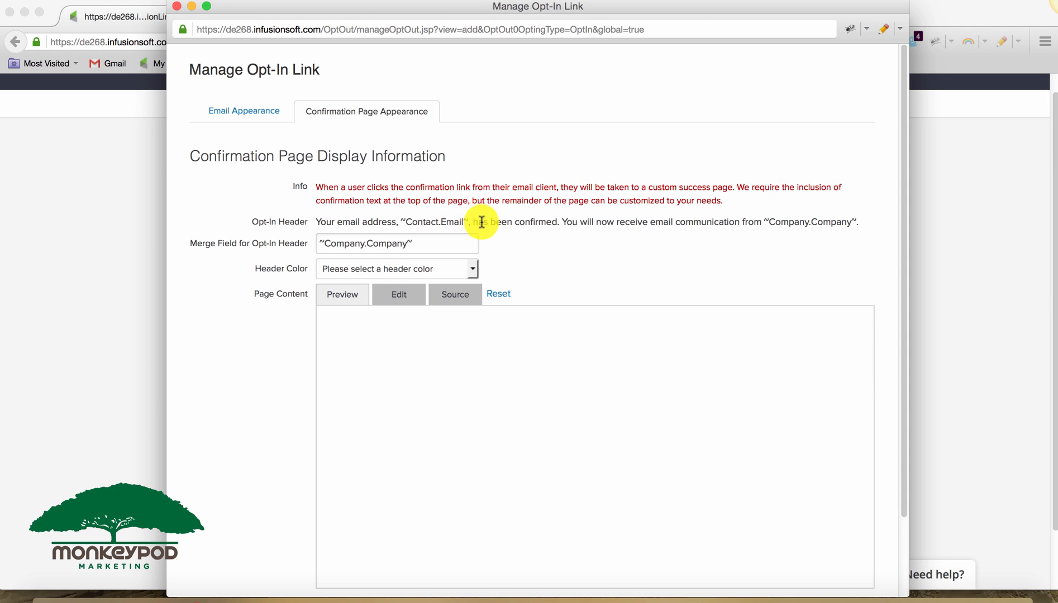
{"action": "left_click", "coordinate": [272, 116]}
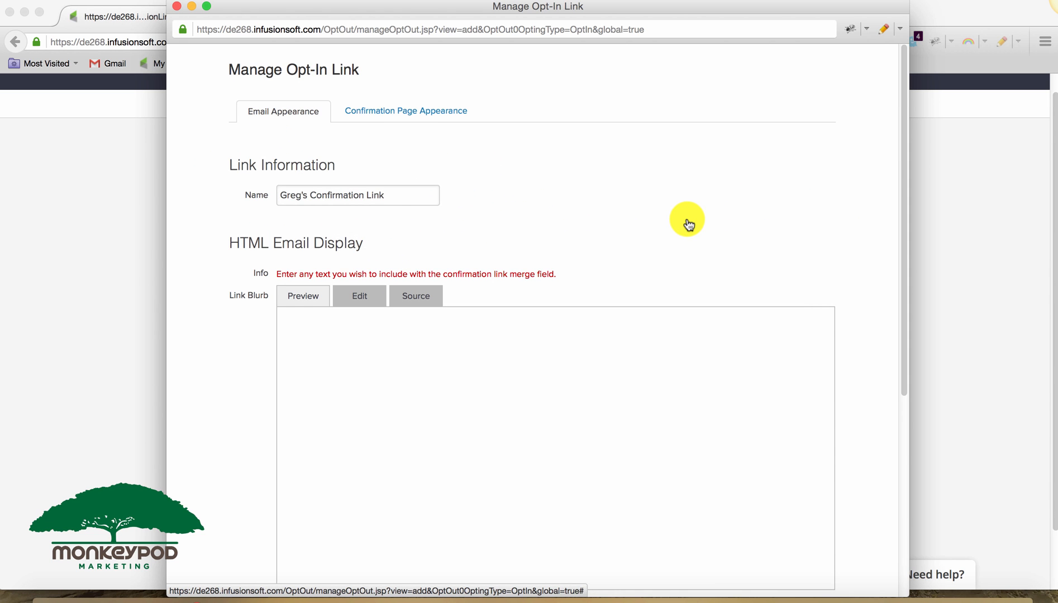
{"action": "scroll", "coordinate": [688, 223], "scroll_direction": "down", "scroll_amount": 3}
{"action": "scroll", "coordinate": [441, 100], "scroll_direction": "up", "scroll_amount": 3}
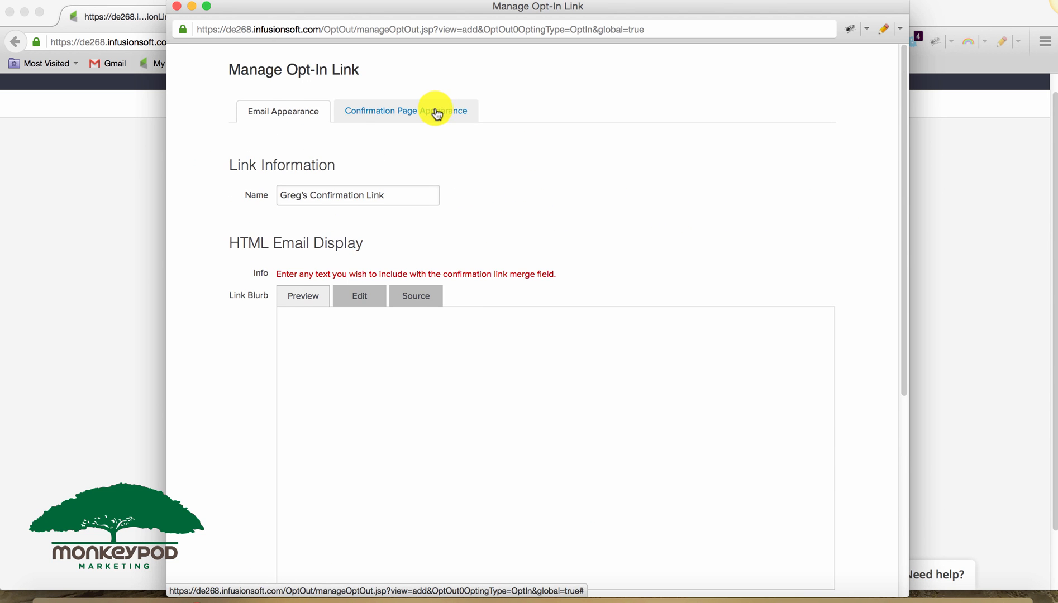
{"action": "left_click", "coordinate": [436, 111]}
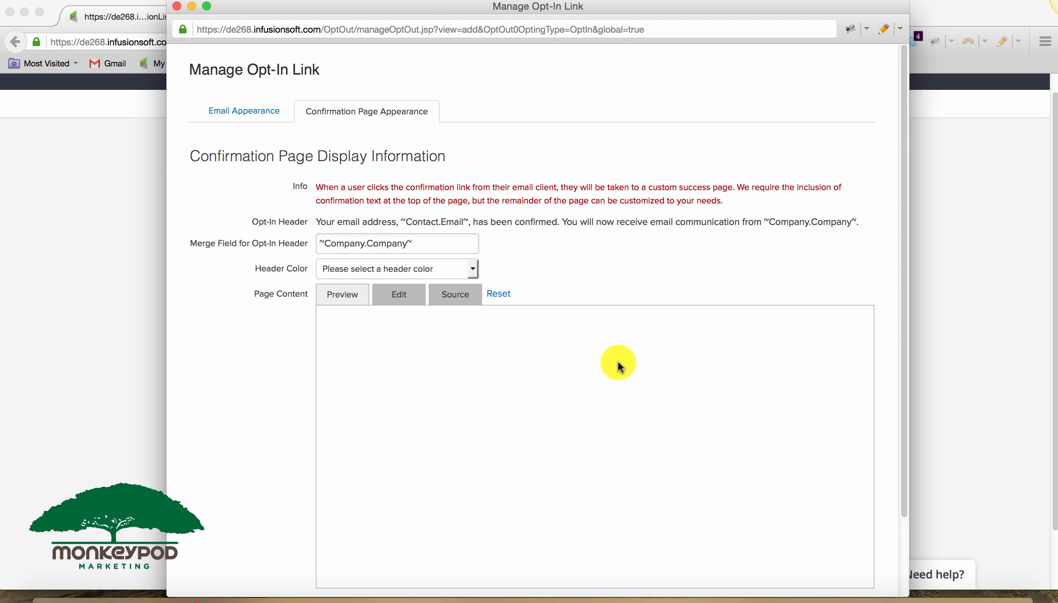
{"action": "mouse_move", "coordinate": [592, 388]}
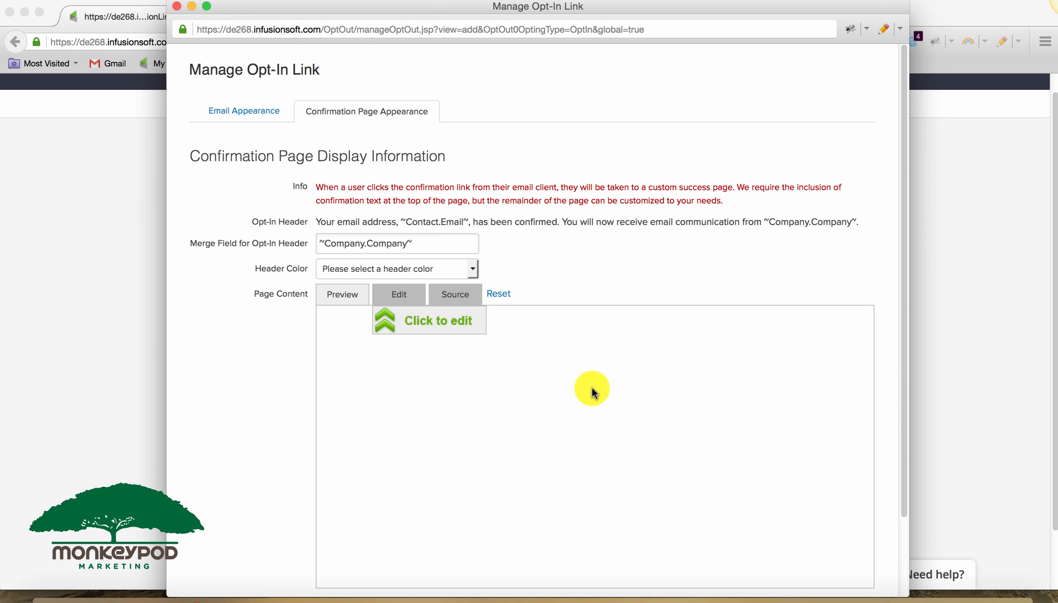
- Check the link text and the Text Email Display section of the email appearance, and save the new opt-in link
{"action": "left_click", "coordinate": [274, 115]}
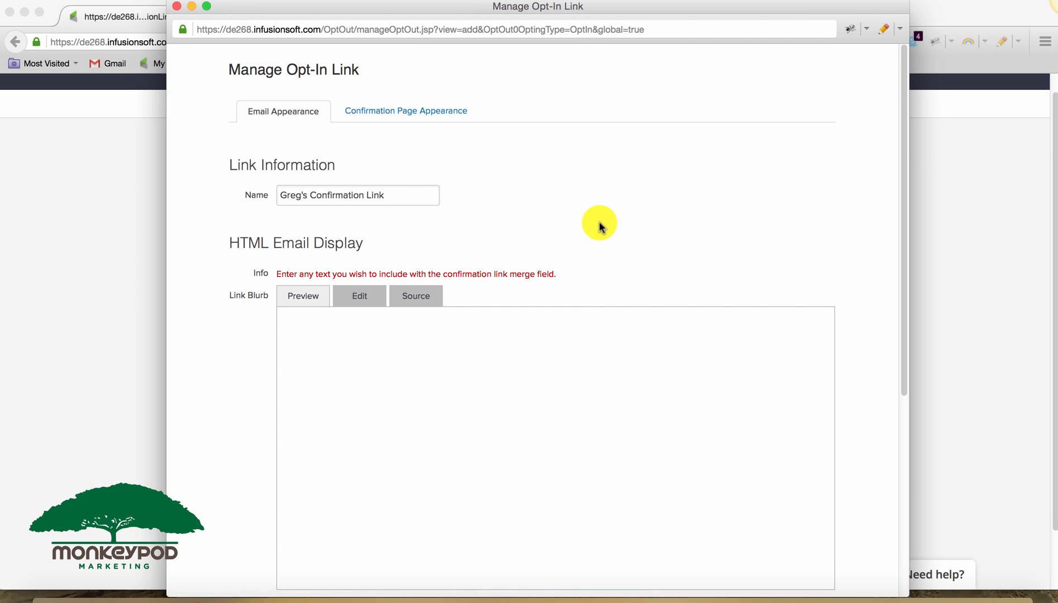
{"action": "scroll", "coordinate": [439, 162], "scroll_direction": "down", "scroll_amount": 5}
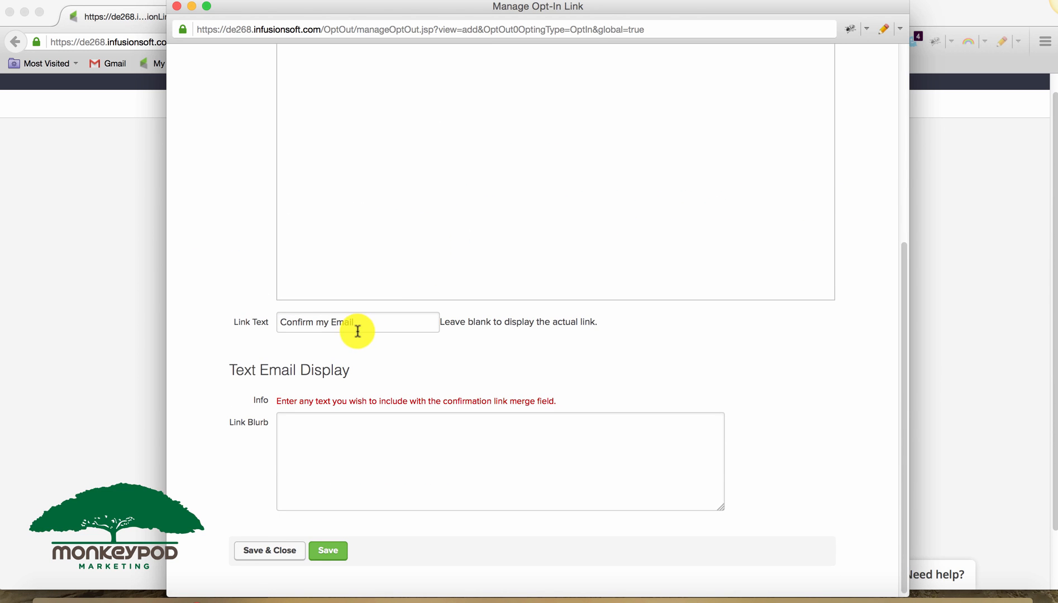
{"action": "left_click_drag", "start_coordinate": [366, 327], "coordinate": [274, 326]}
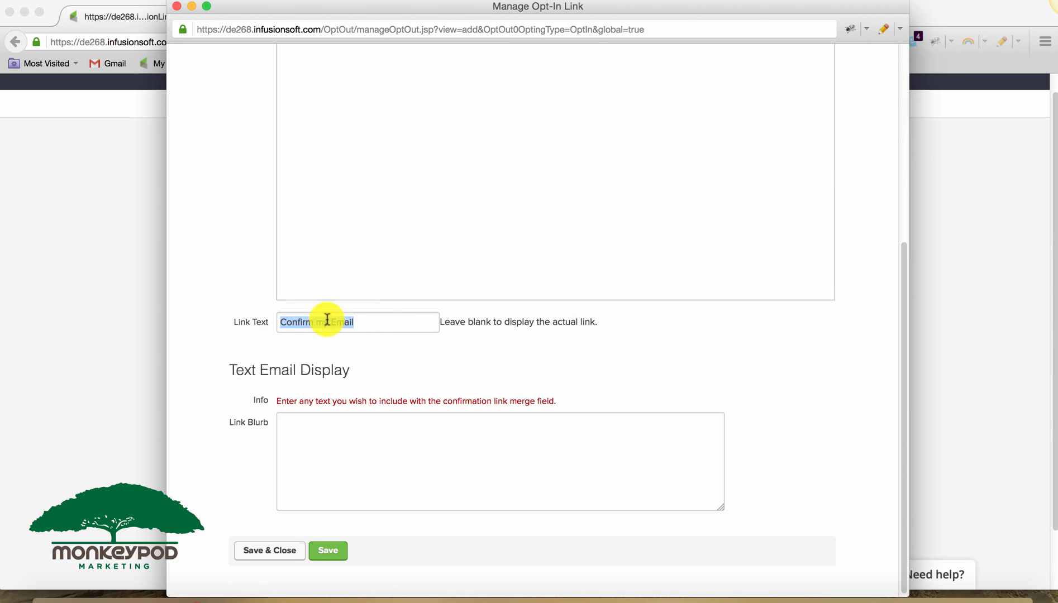
{"action": "left_click", "coordinate": [385, 323]}
{"action": "left_click", "coordinate": [354, 445]}
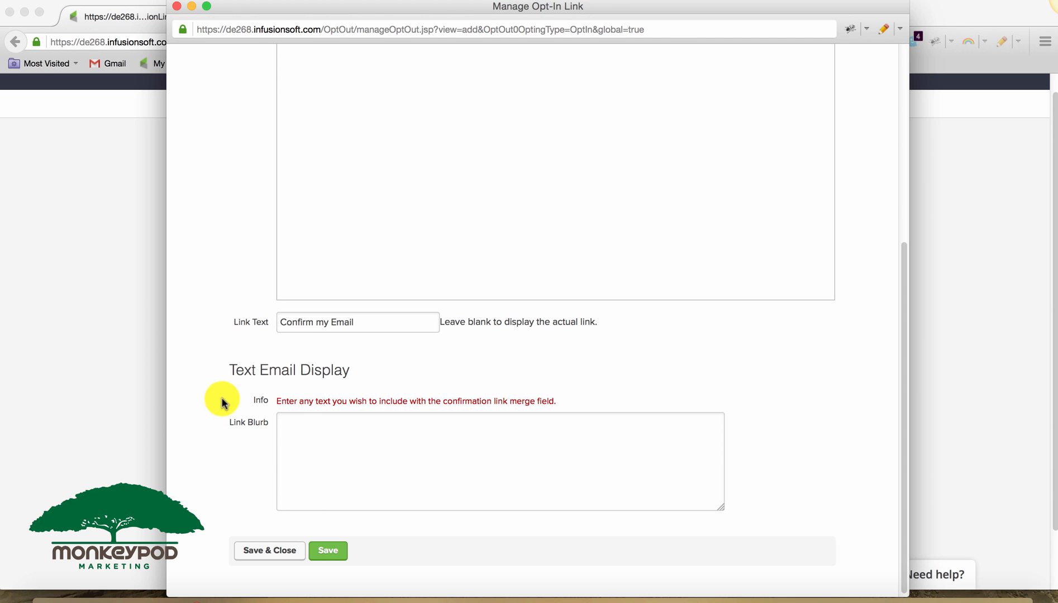
{"action": "left_click_drag", "start_coordinate": [236, 371], "coordinate": [366, 373]}
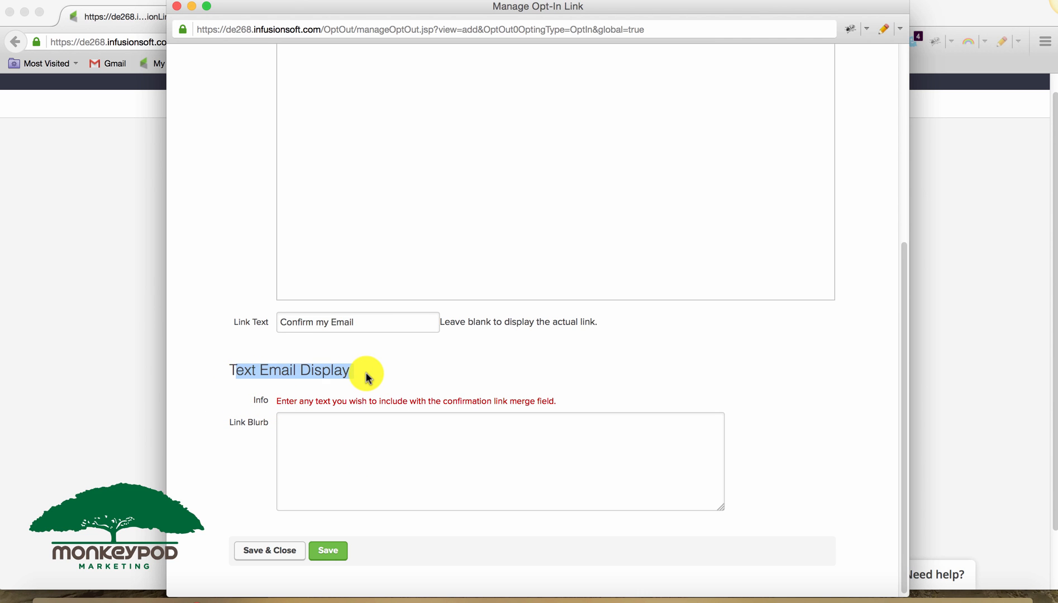
{"action": "left_click", "coordinate": [368, 378]}
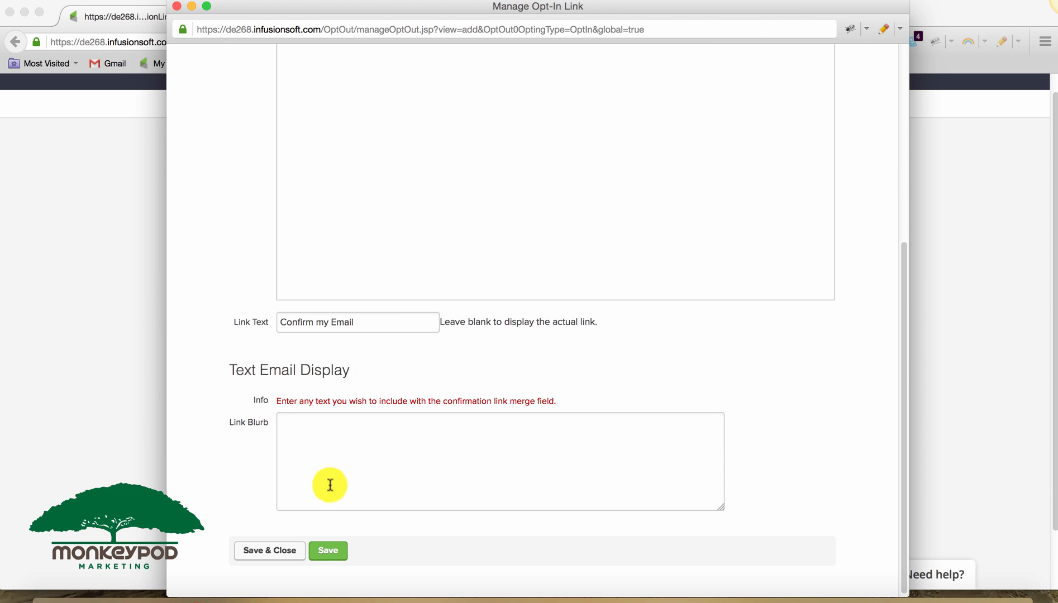
{"action": "left_click", "coordinate": [322, 551]}
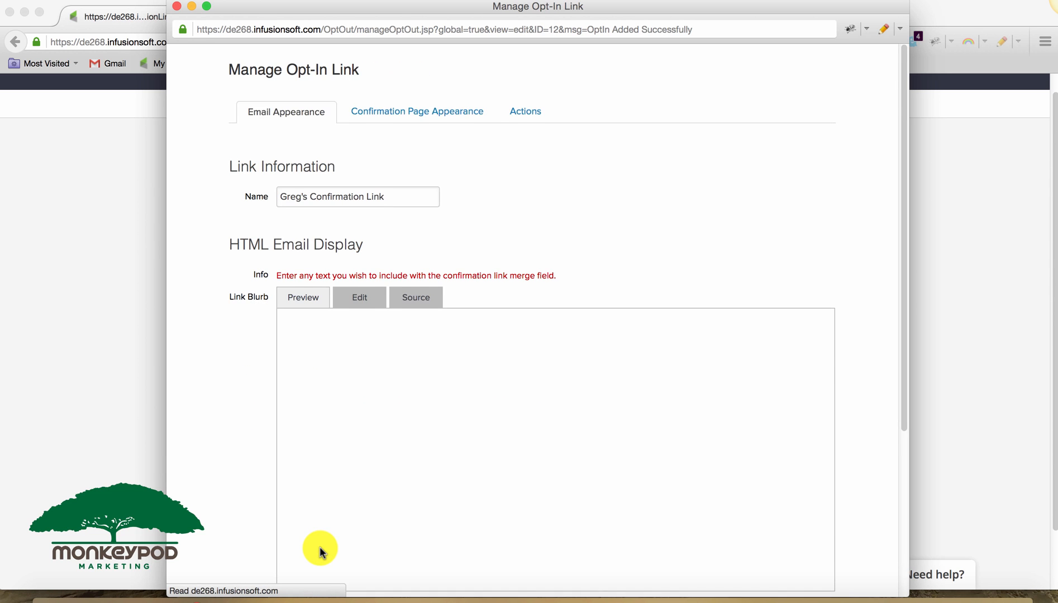
- Add a link action that applies a new "Email Confirmed" tag in the Admin category, and save the opt-in link
{"action": "left_click", "coordinate": [521, 118]}
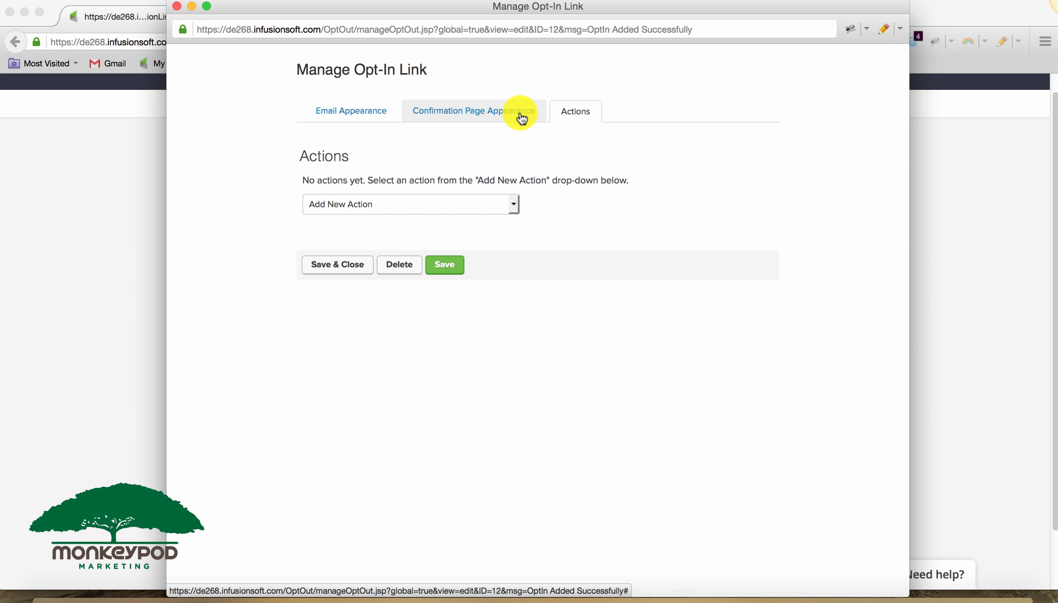
{"action": "left_click", "coordinate": [445, 204]}
{"action": "left_click", "coordinate": [410, 233]}
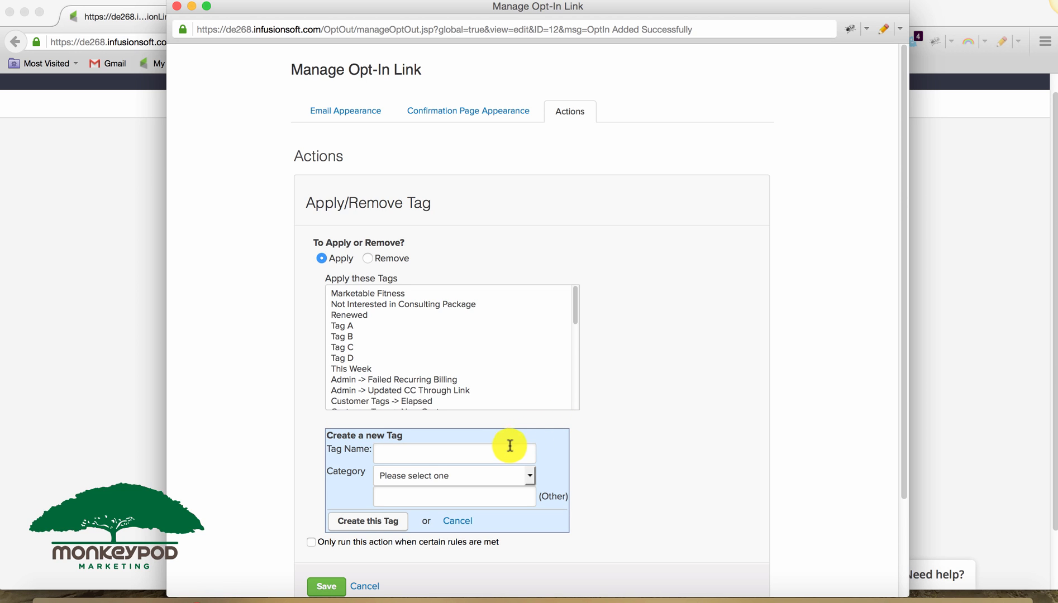
{"action": "left_click", "coordinate": [510, 447]}
{"action": "type", "text": "Email Confirm"}
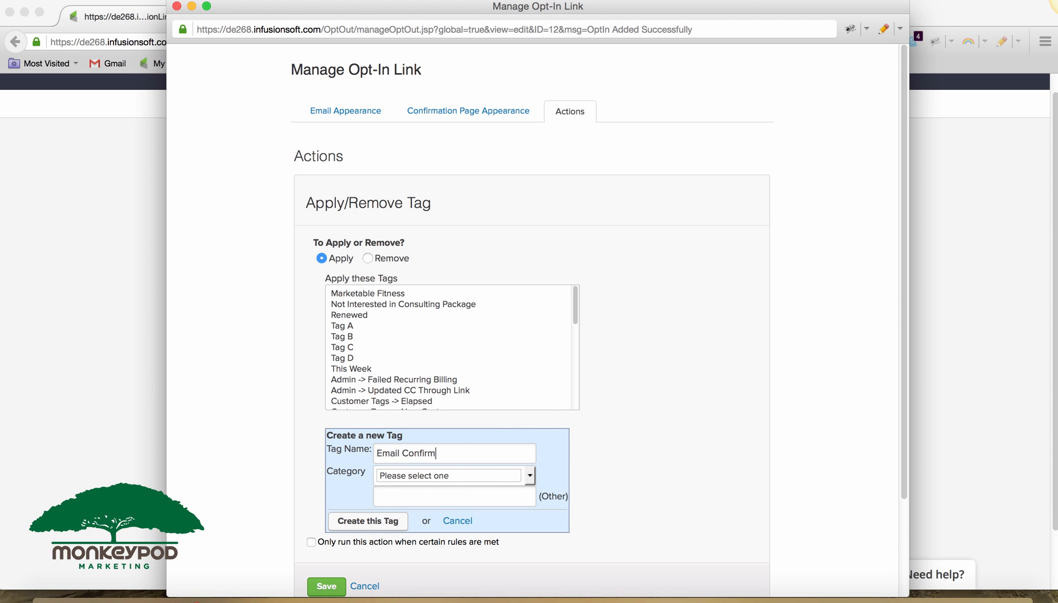
{"action": "type", "text": "ed"}
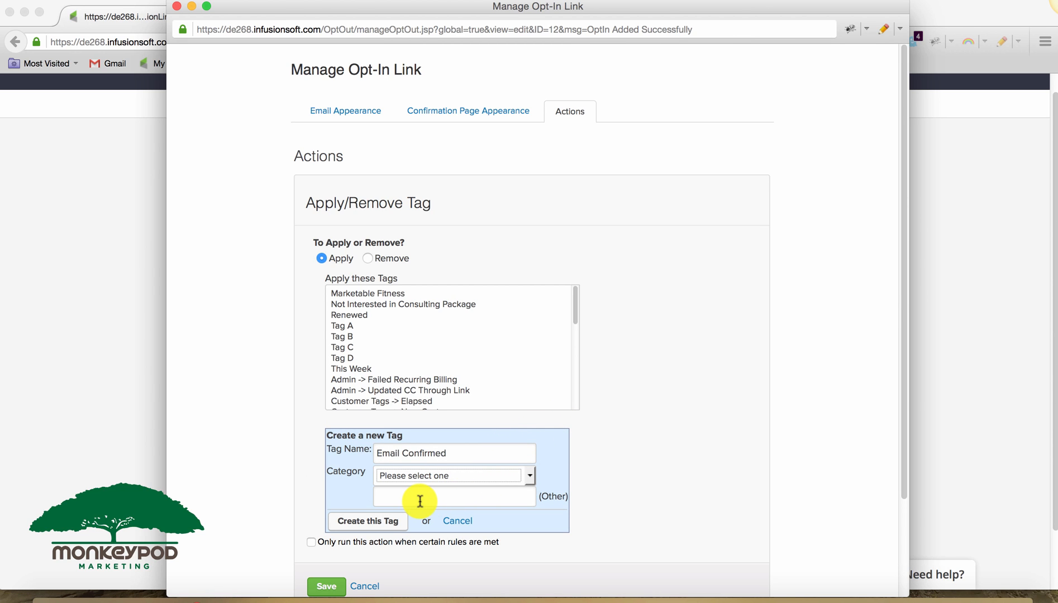
{"action": "type", "text": "Admin"}
{"action": "left_click", "coordinate": [372, 522]}
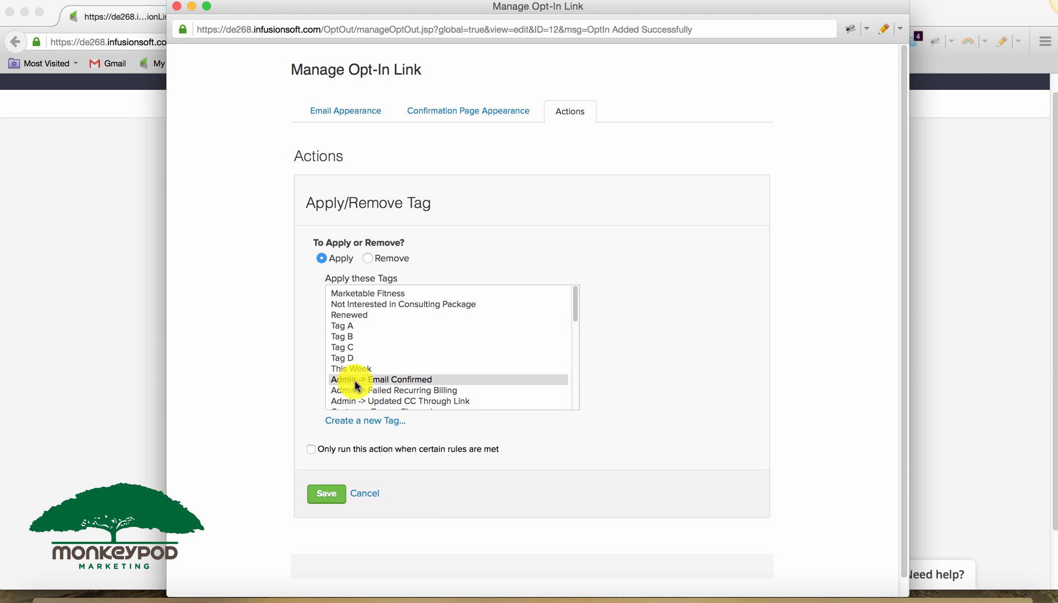
{"action": "left_click", "coordinate": [329, 494]}
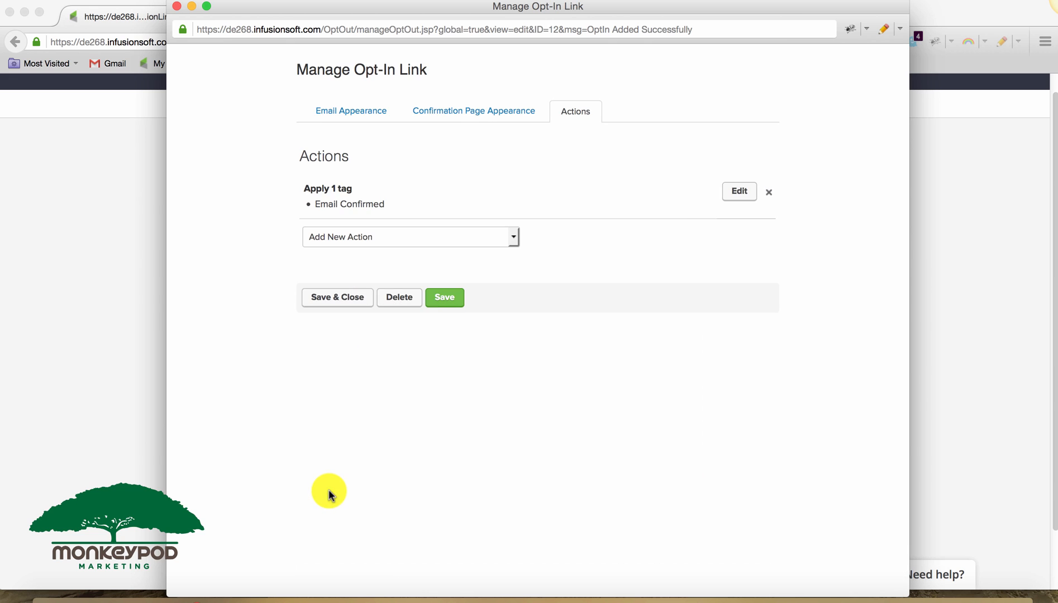
{"action": "left_click", "coordinate": [444, 298]}
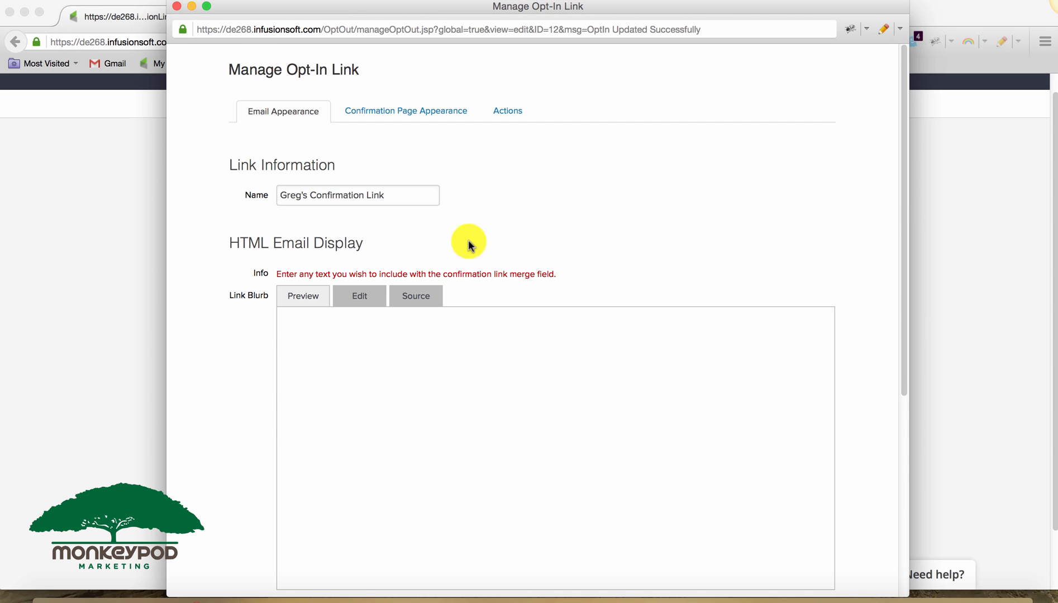
- Review the saved link's email appearance, confirmation page appearance and actions
{"action": "scroll", "coordinate": [441, 246], "scroll_direction": "down", "scroll_amount": 10}
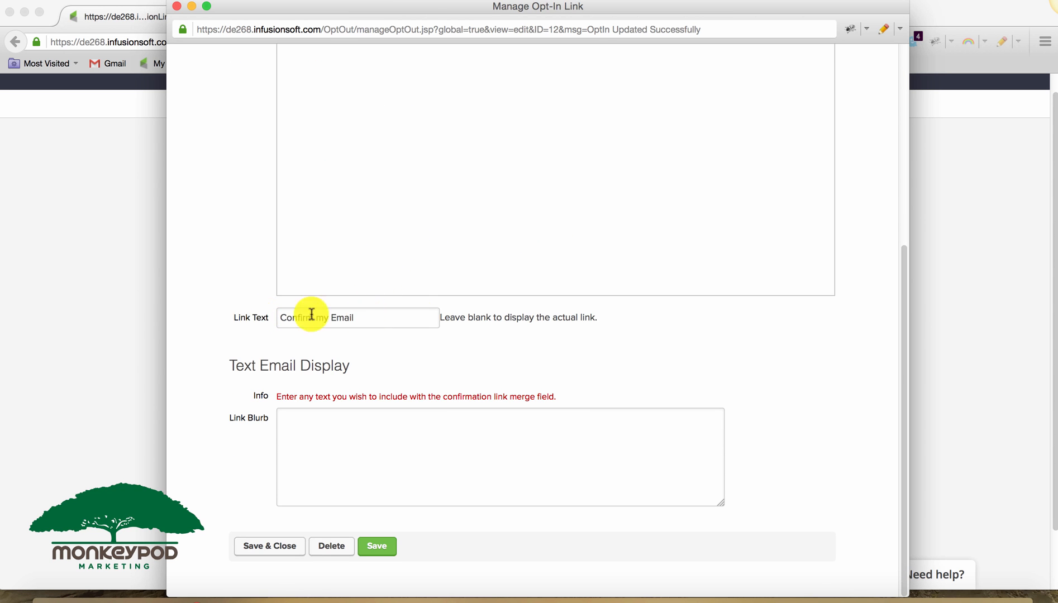
{"action": "scroll", "coordinate": [363, 316], "scroll_direction": "up", "scroll_amount": 10}
{"action": "left_click", "coordinate": [384, 122]}
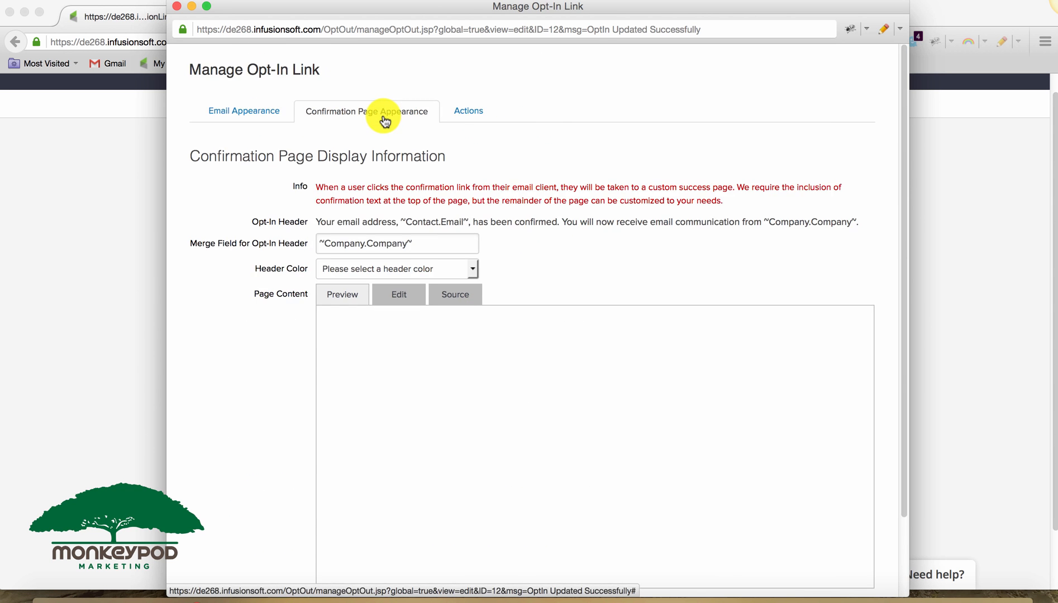
{"action": "left_click", "coordinate": [473, 111]}
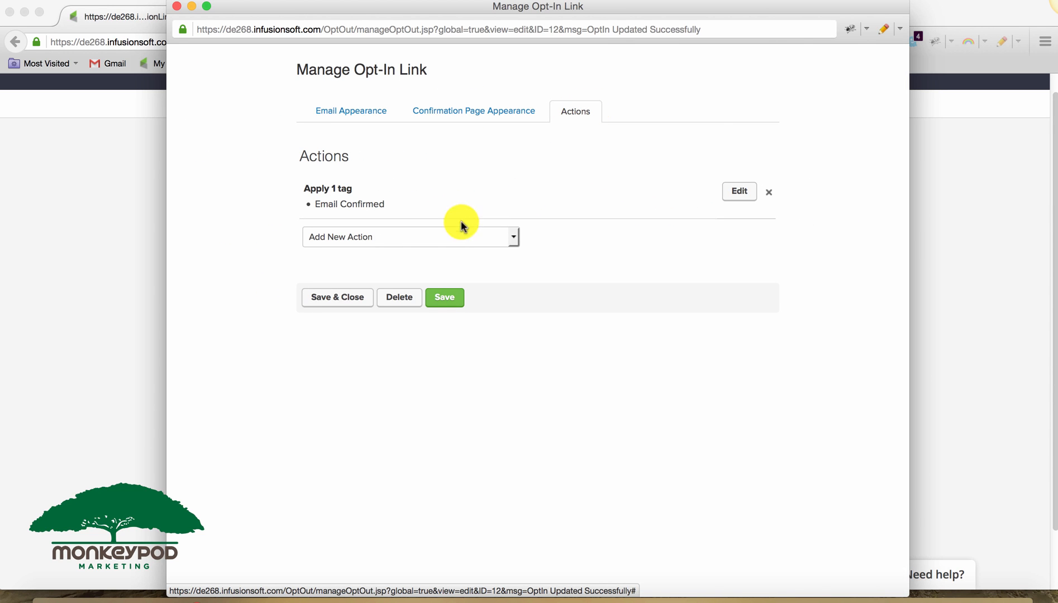
- Save and close the opt-in link, and open the email body of the "This is my new template" email template for editing
{"action": "left_click", "coordinate": [354, 298]}
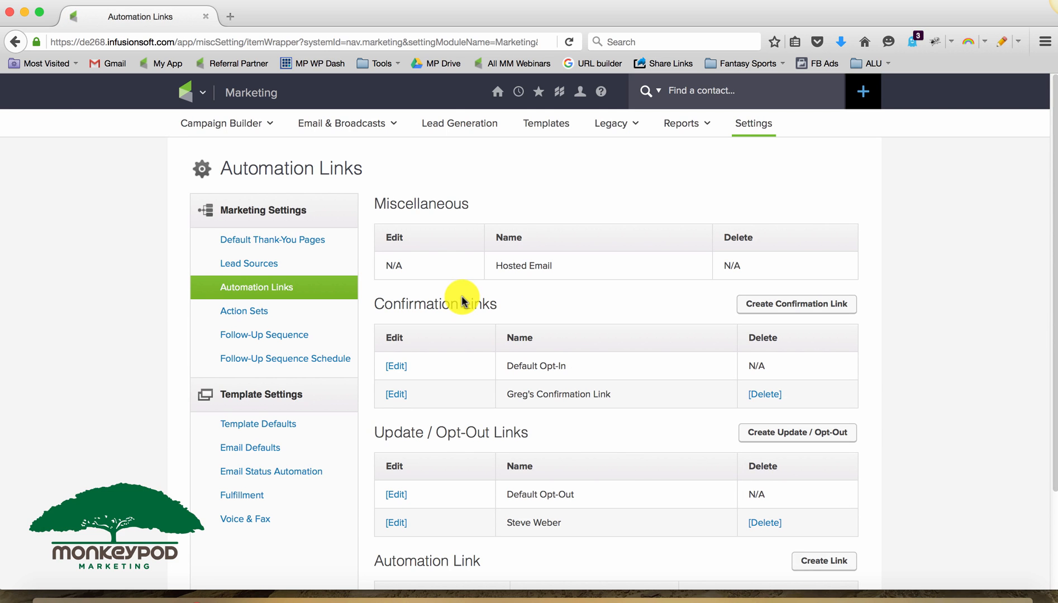
{"action": "mouse_move", "coordinate": [236, 127]}
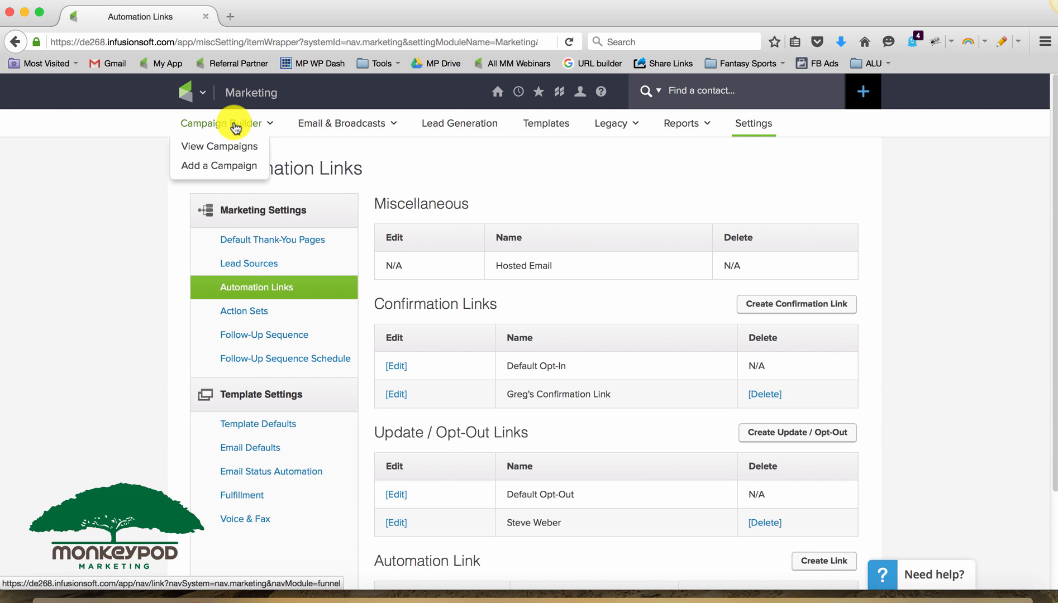
{"action": "left_click", "coordinate": [547, 127]}
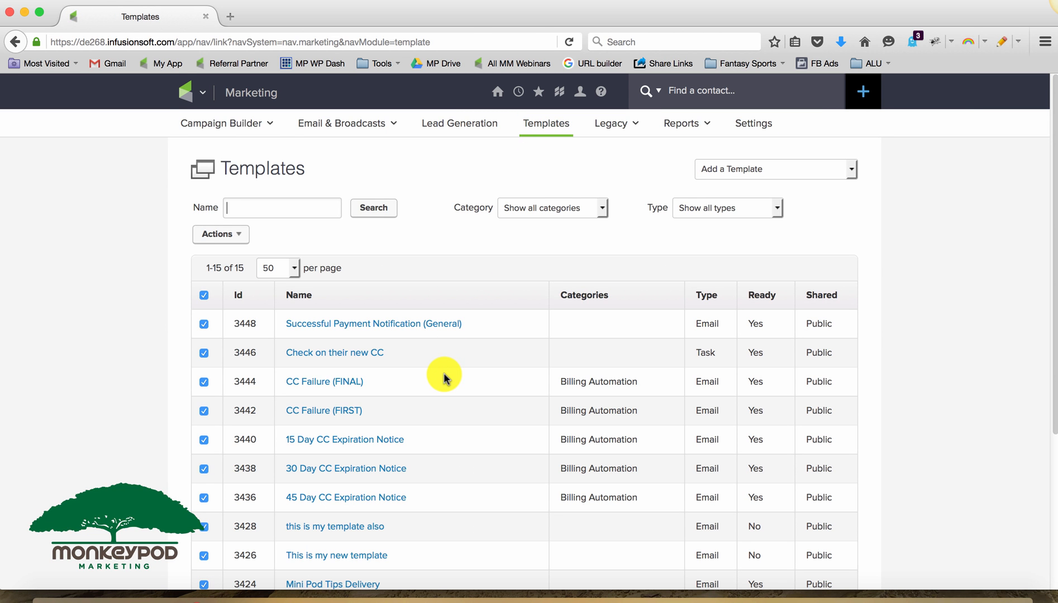
{"action": "scroll", "coordinate": [444, 379], "scroll_direction": "down", "scroll_amount": 5}
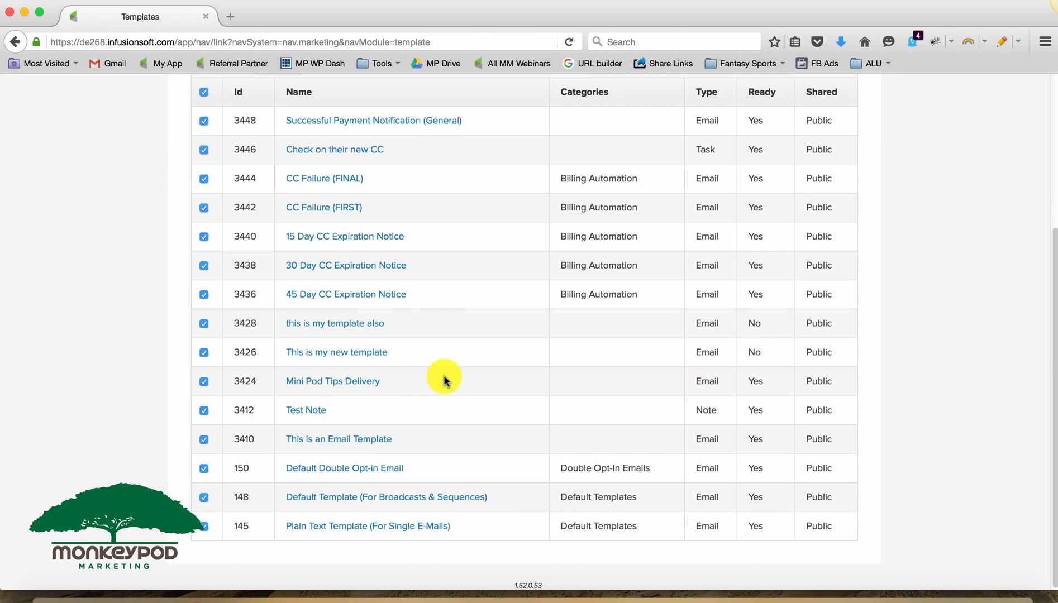
{"action": "left_click", "coordinate": [349, 360]}
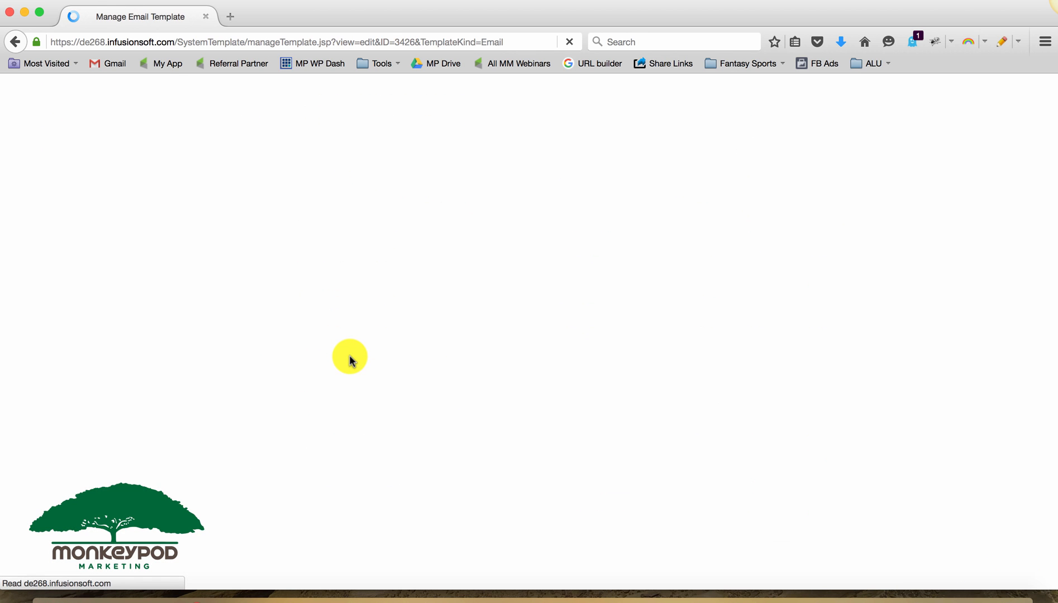
{"action": "scroll", "coordinate": [402, 347], "scroll_direction": "down", "scroll_amount": 5}
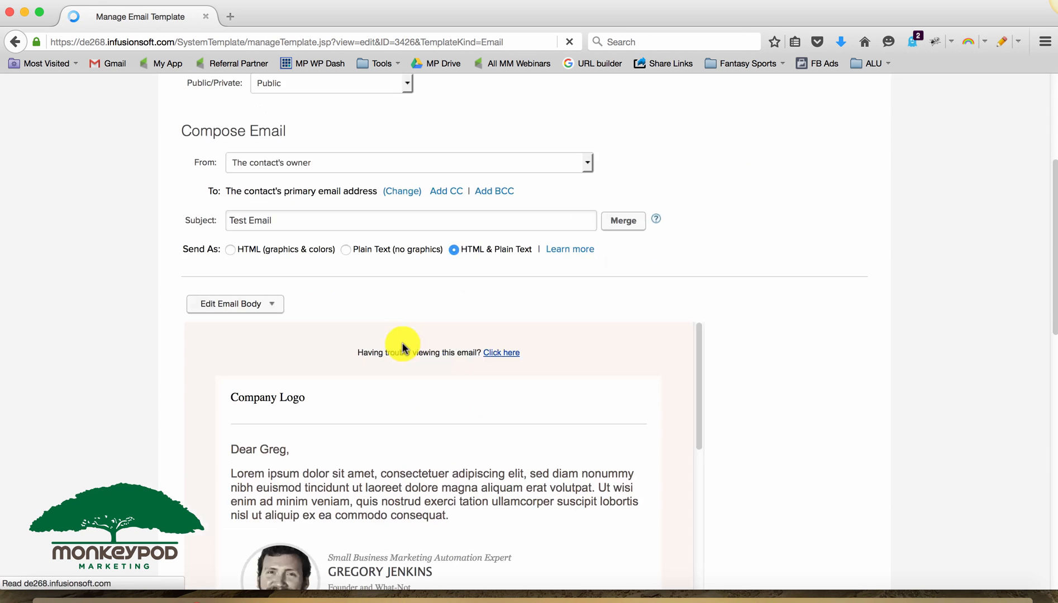
{"action": "left_click", "coordinate": [204, 306]}
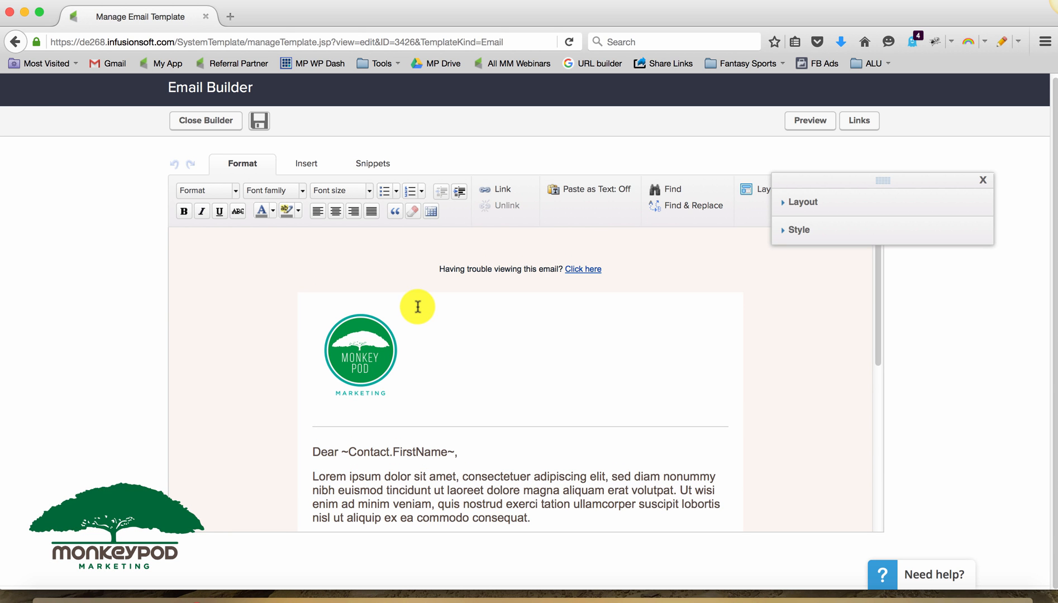
- Insert the custom confirmation link's merge code on a new line below the greeting in the template
{"action": "scroll", "coordinate": [496, 406], "scroll_direction": "down", "scroll_amount": 2}
{"action": "left_click", "coordinate": [483, 373]}
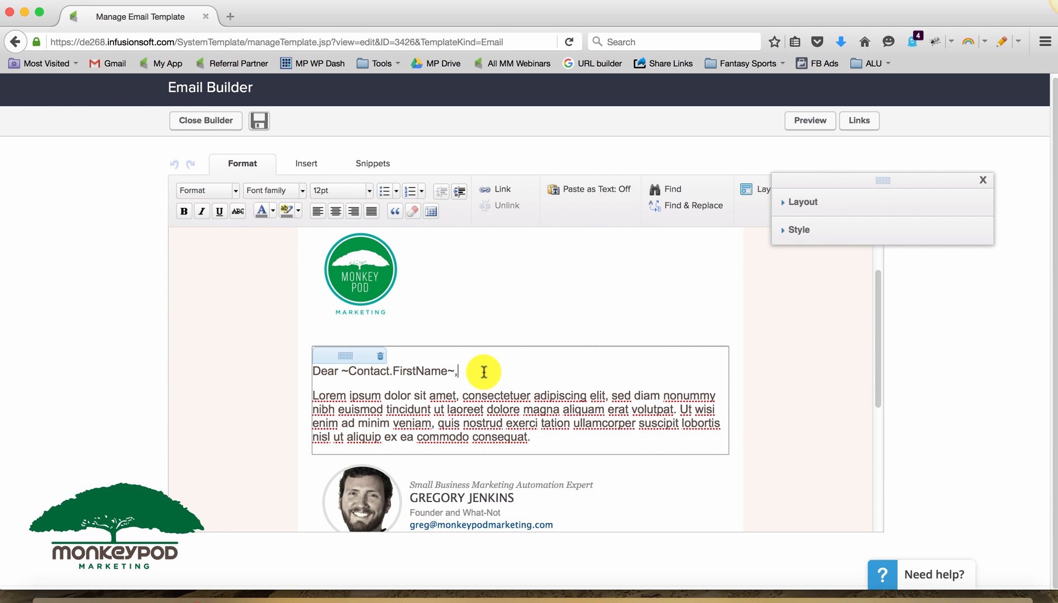
{"action": "key", "text": "Return"}
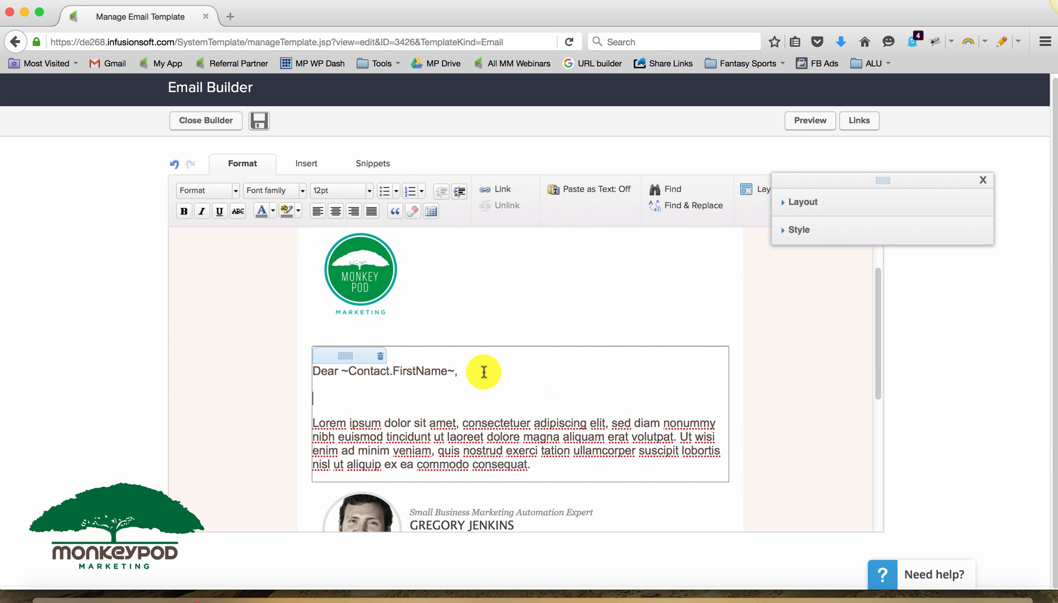
{"action": "left_click", "coordinate": [865, 131]}
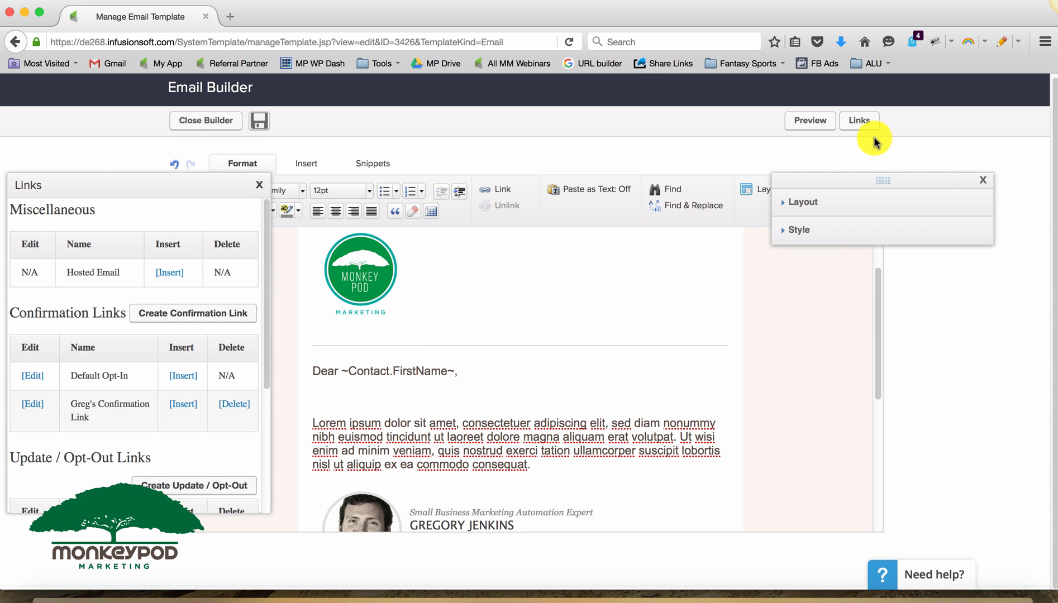
{"action": "left_click", "coordinate": [186, 407]}
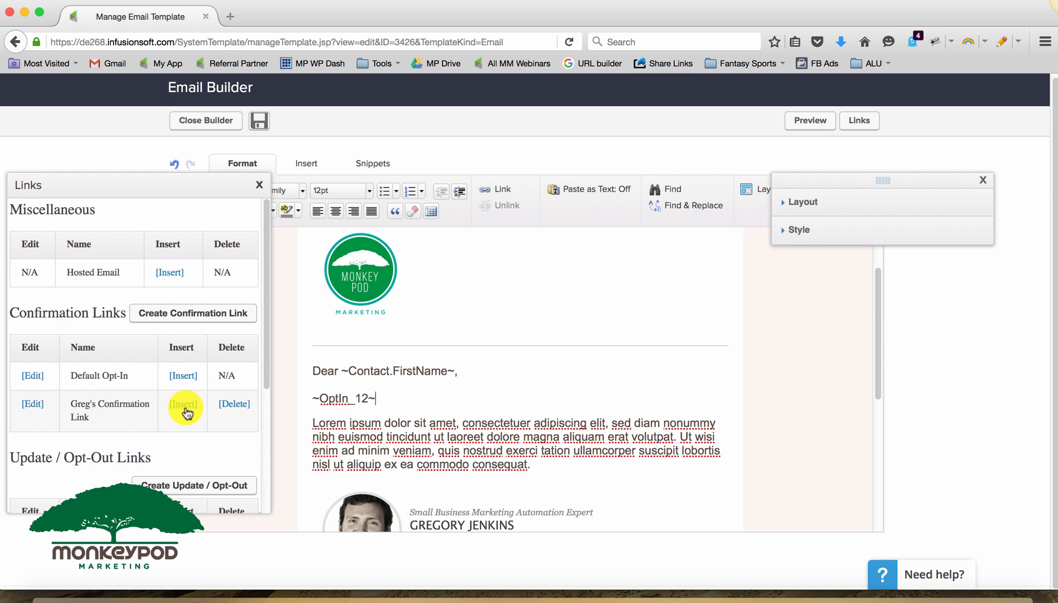
{"action": "left_click", "coordinate": [259, 188]}
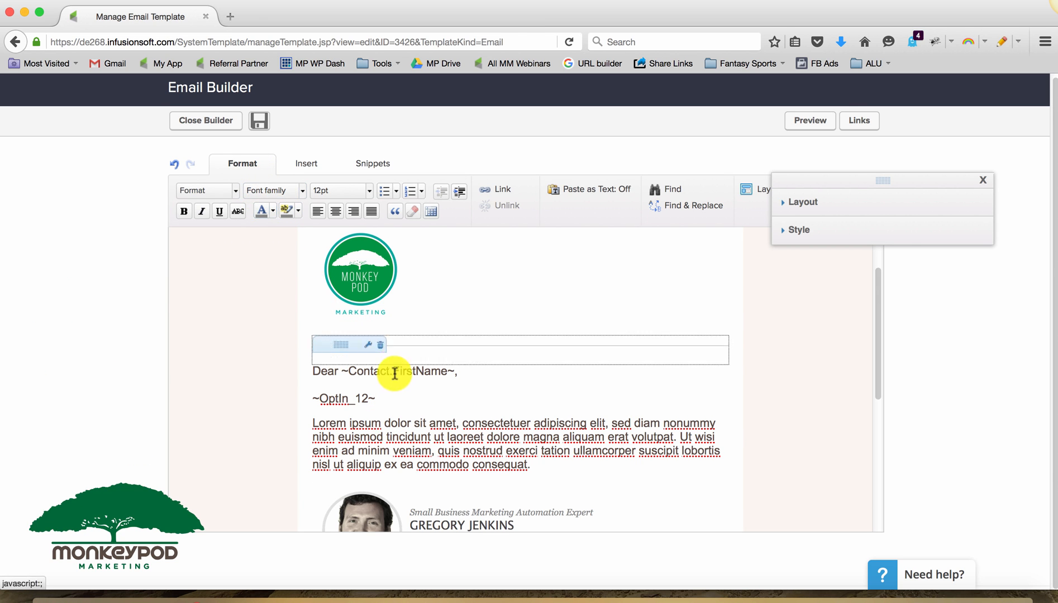
- Preview the template email to check how the inserted confirmation link displays
{"action": "left_click", "coordinate": [389, 397]}
{"action": "left_click_drag", "start_coordinate": [390, 397], "coordinate": [300, 395]}
{"action": "left_click", "coordinate": [423, 401]}
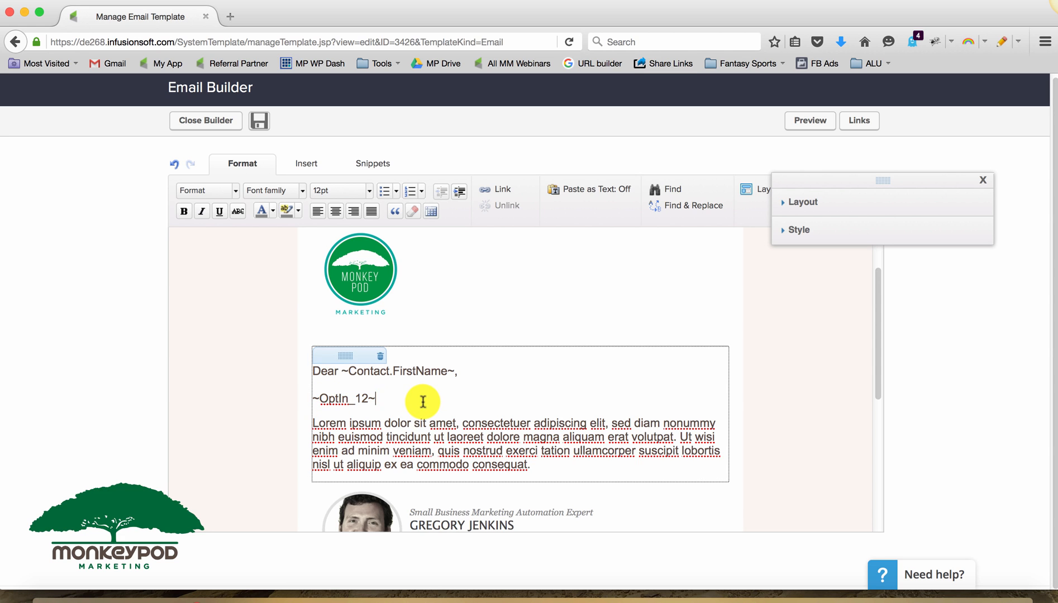
{"action": "left_click_drag", "start_coordinate": [423, 403], "coordinate": [264, 391]}
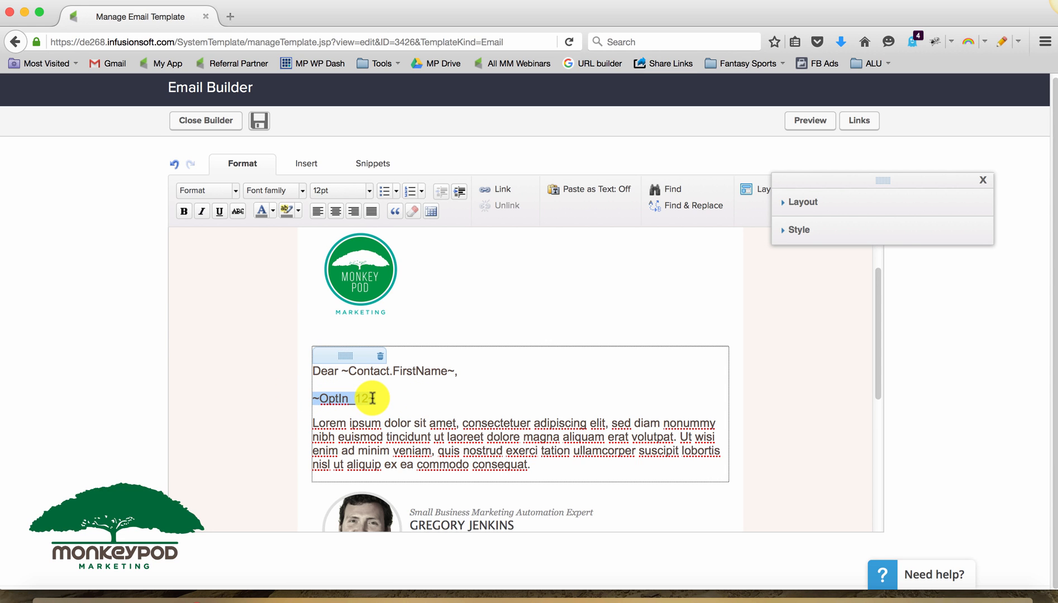
{"action": "left_click", "coordinate": [802, 132]}
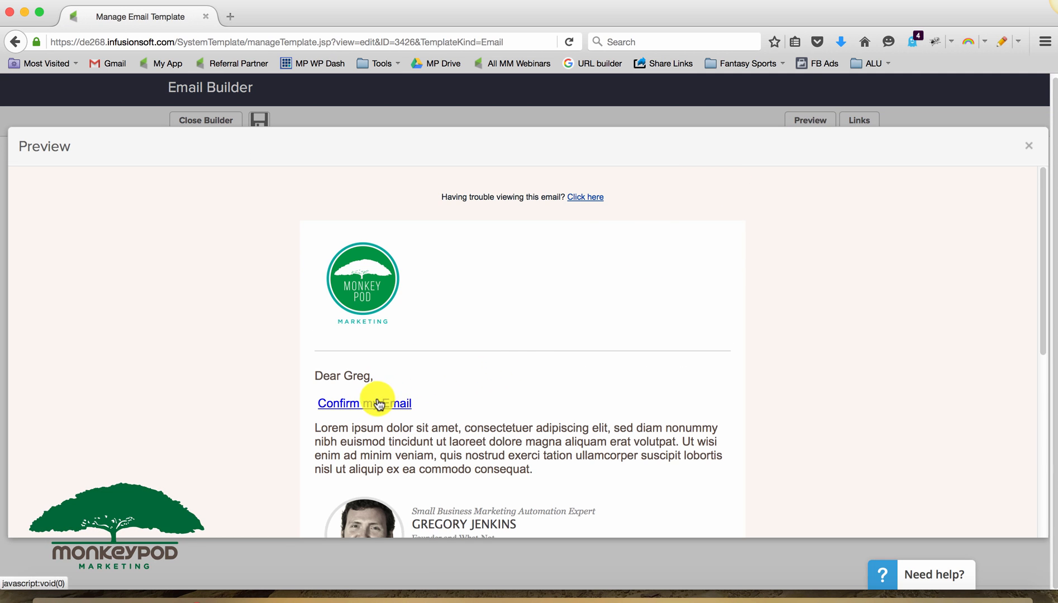
{"action": "left_click", "coordinate": [1026, 149]}
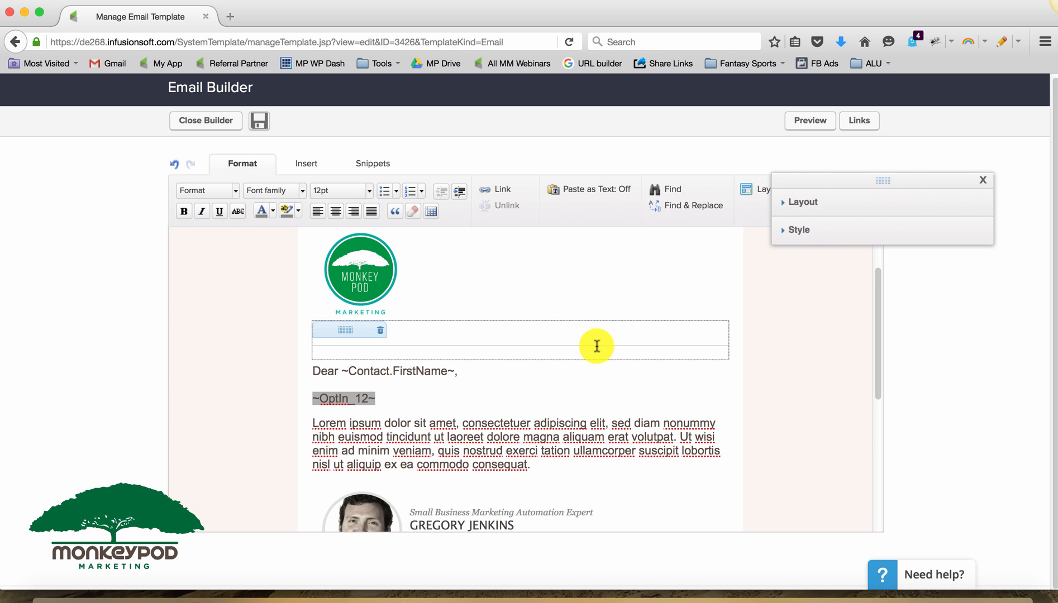
- Copy the ~OptIn_12~ merge code from the template body and close the email builder
{"action": "double_click", "coordinate": [378, 398]}
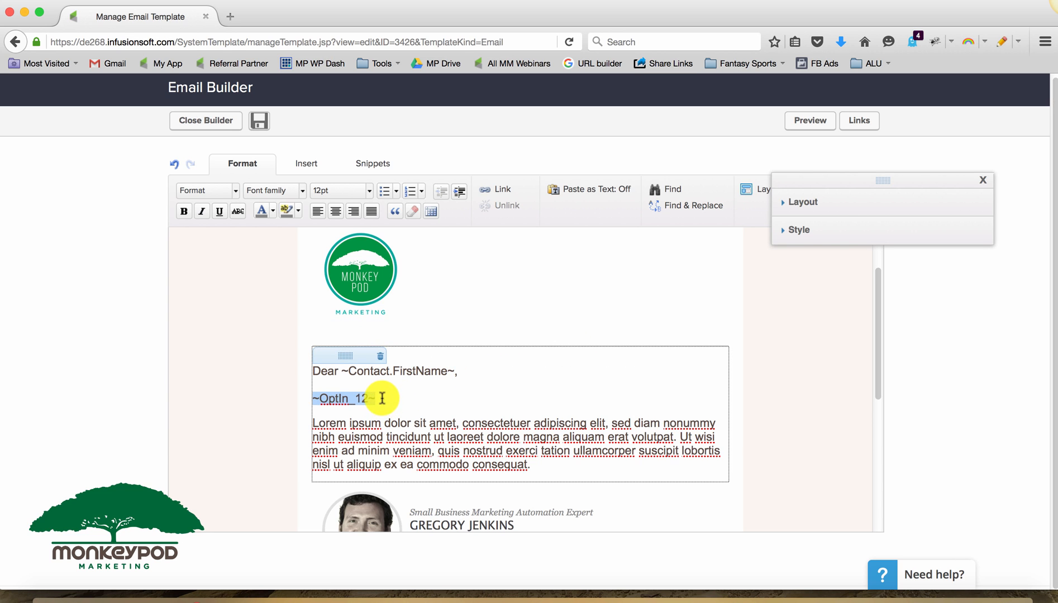
{"action": "left_click", "coordinate": [271, 400]}
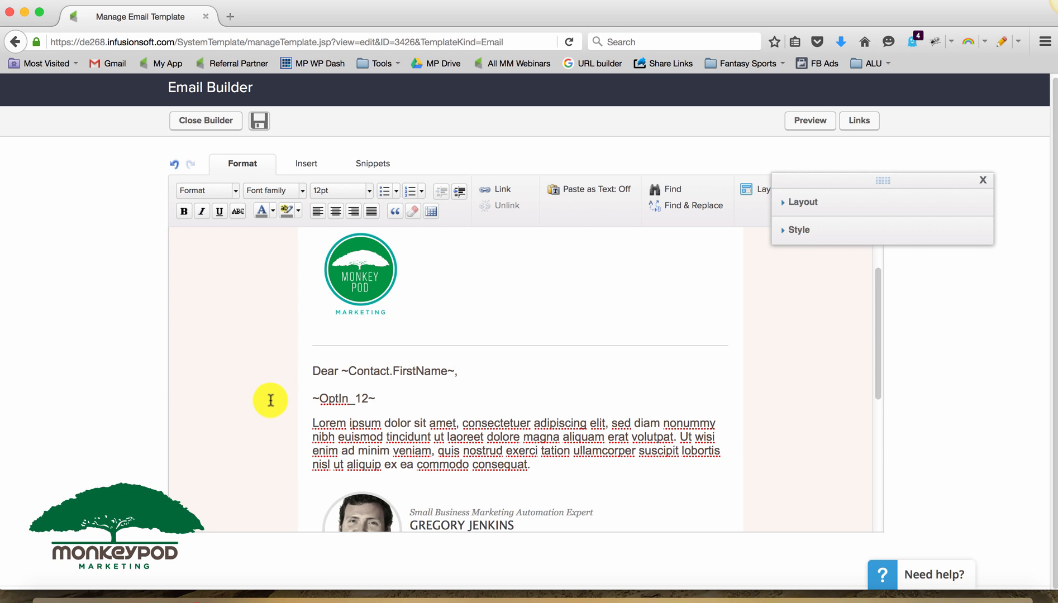
{"action": "double_click", "coordinate": [270, 400]}
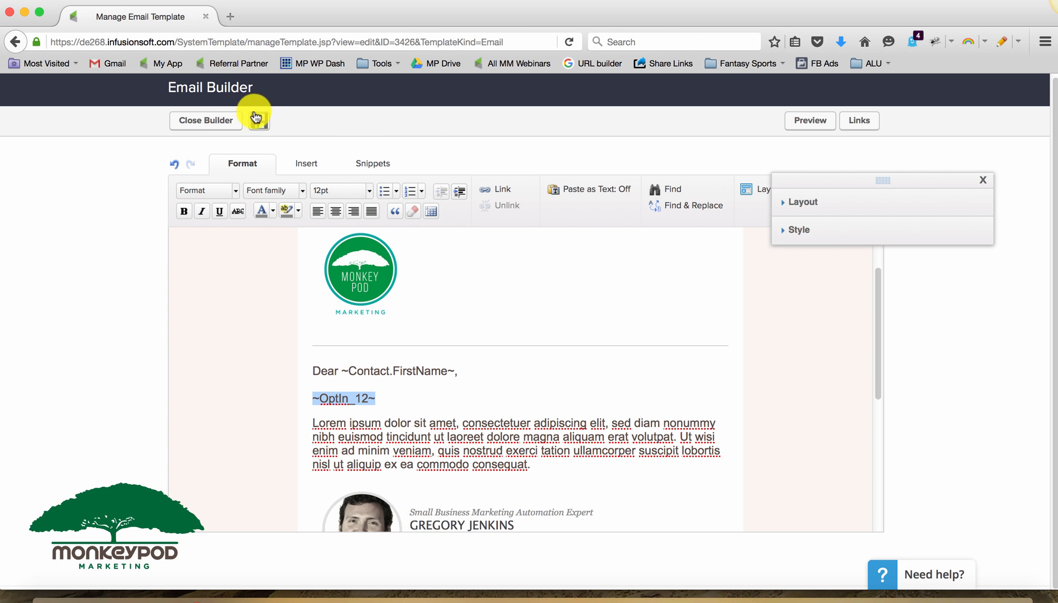
{"action": "left_click", "coordinate": [218, 121]}
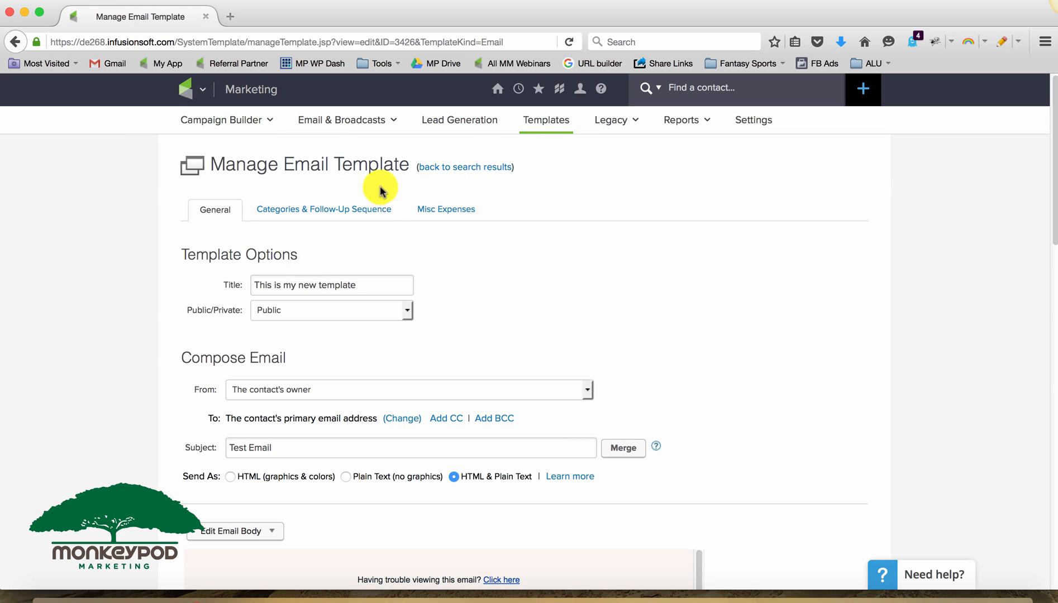
- In the Email Confirmation campaign's "Our Own Confirmation Link" sequence, add an Email (beta) connected after Start
{"action": "mouse_move", "coordinate": [518, 101]}
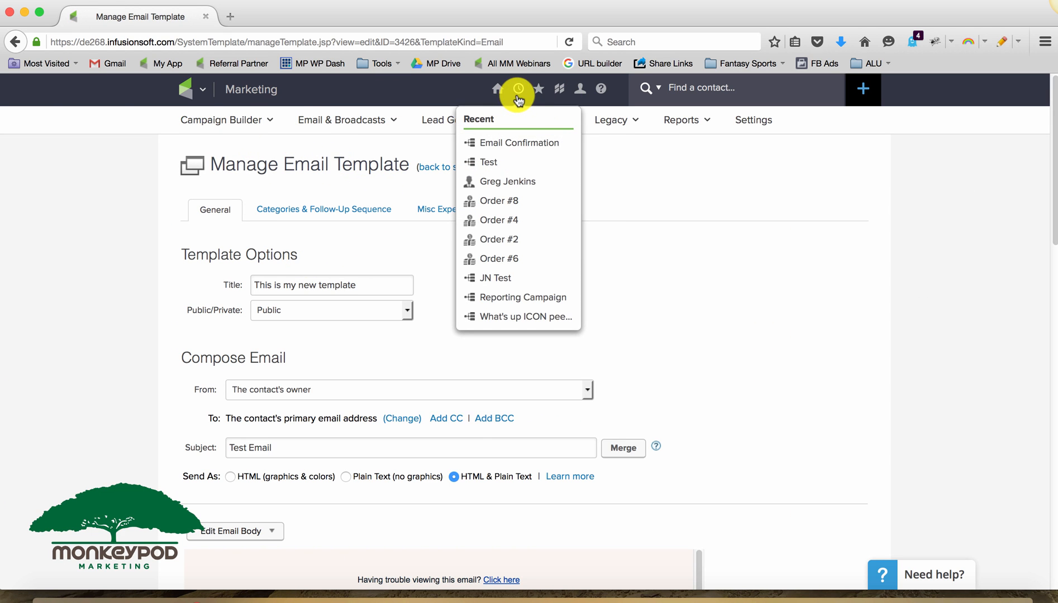
{"action": "left_click", "coordinate": [528, 146]}
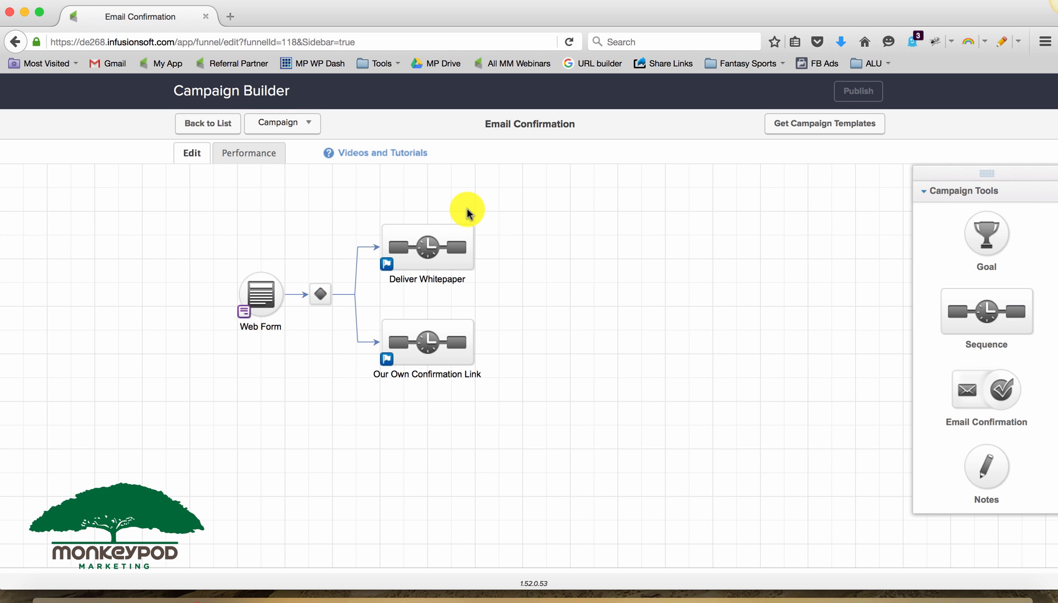
{"action": "double_click", "coordinate": [437, 340]}
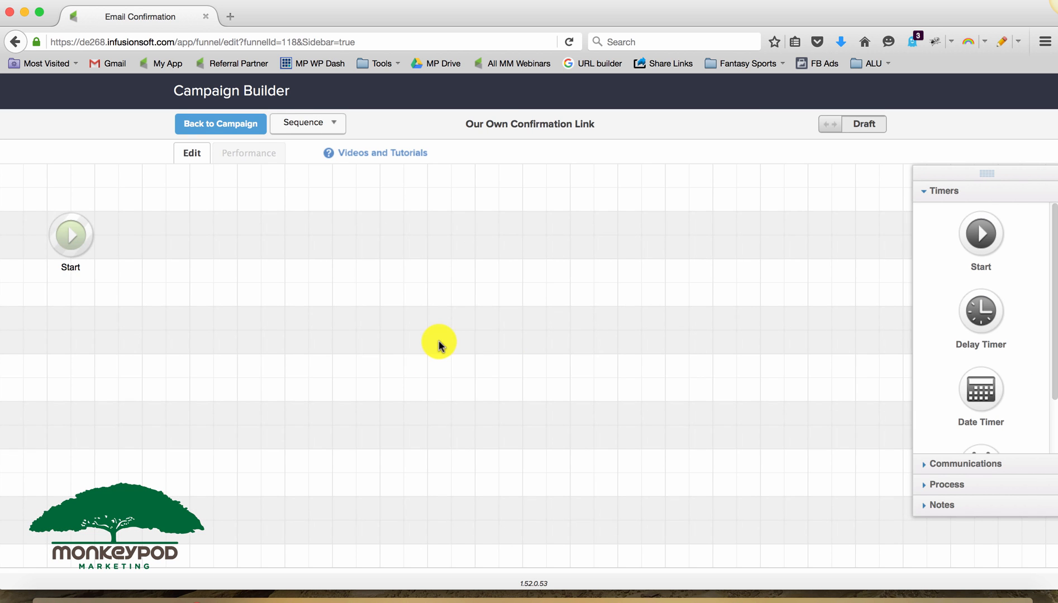
{"action": "left_click", "coordinate": [952, 465]}
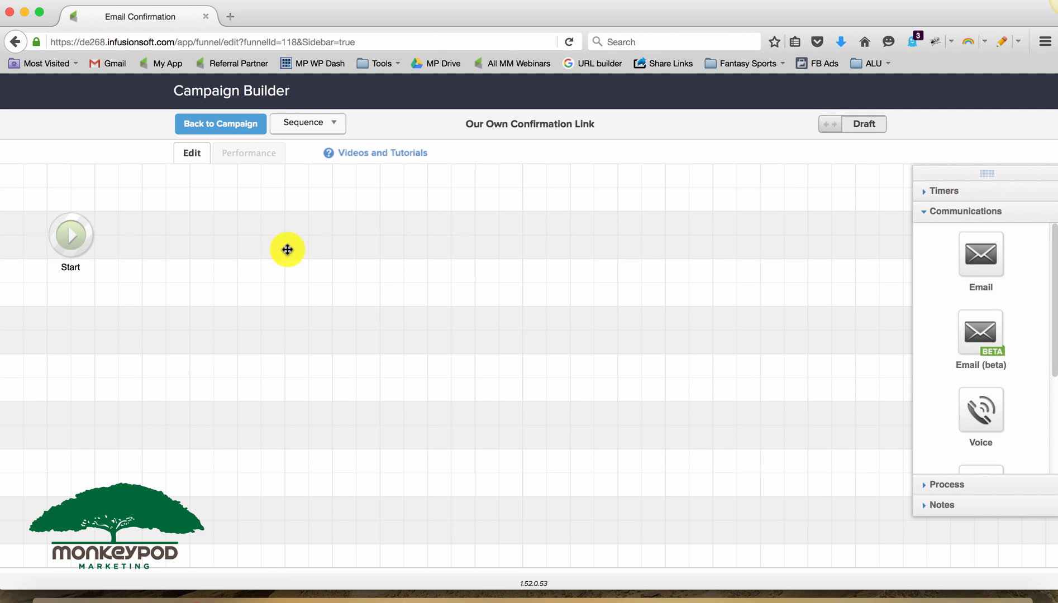
{"action": "left_click_drag", "start_coordinate": [288, 249], "coordinate": [253, 231]}
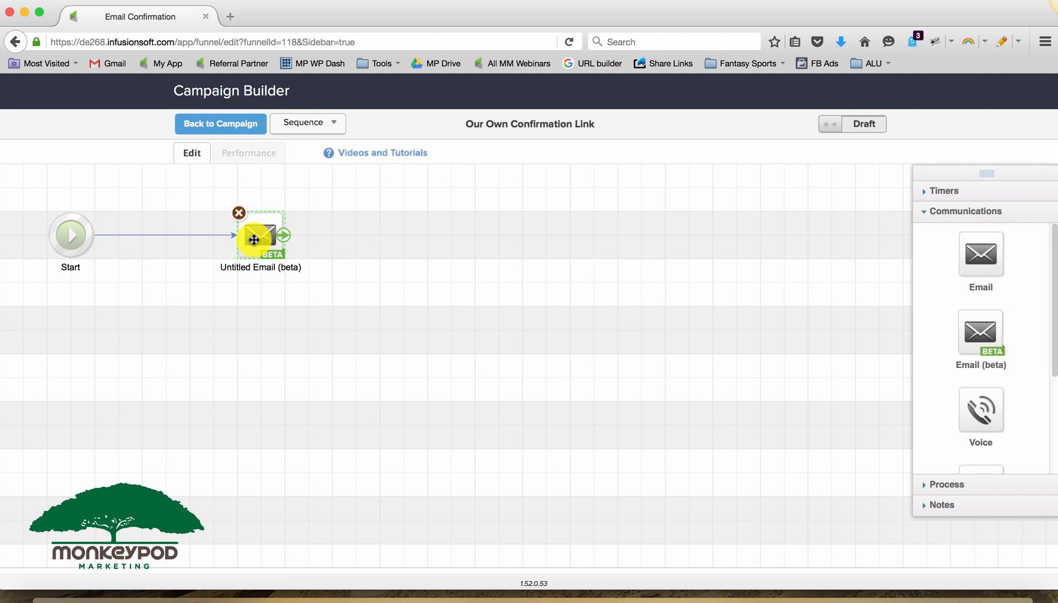
- Open the new beta email and apply the Simple Text gallery template to it
{"action": "double_click", "coordinate": [254, 239]}
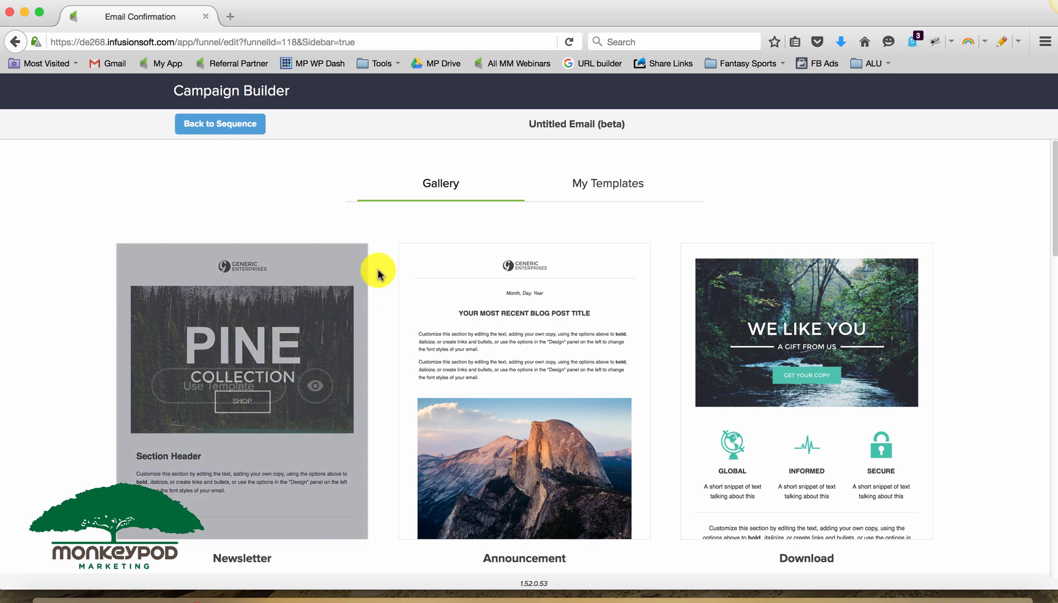
{"action": "mouse_move", "coordinate": [457, 354]}
{"action": "scroll", "coordinate": [457, 356], "scroll_direction": "down", "scroll_amount": 5}
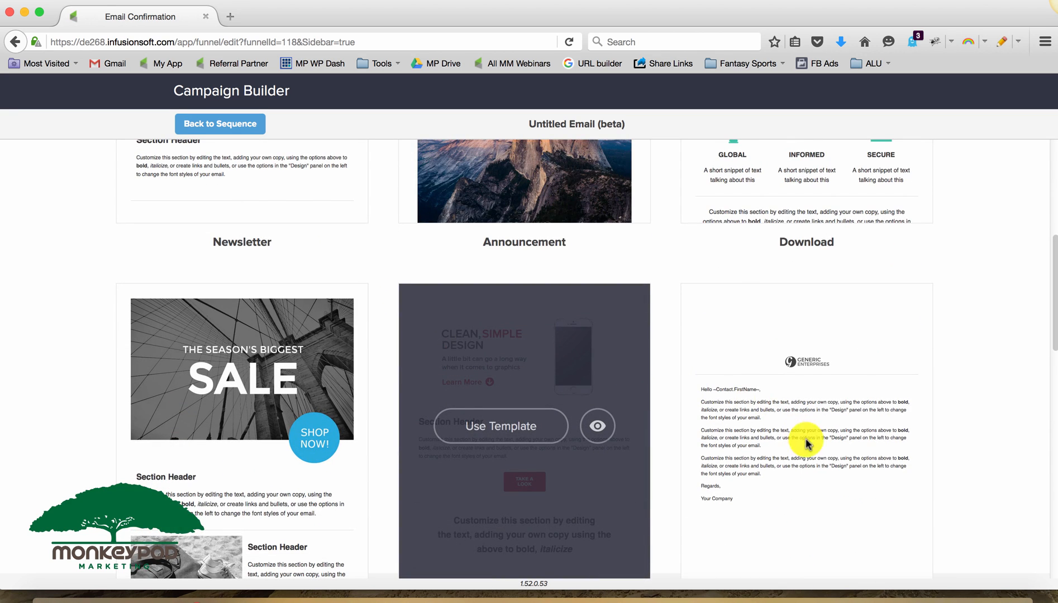
{"action": "scroll", "coordinate": [817, 456], "scroll_direction": "down", "scroll_amount": 5}
{"action": "mouse_move", "coordinate": [786, 218]}
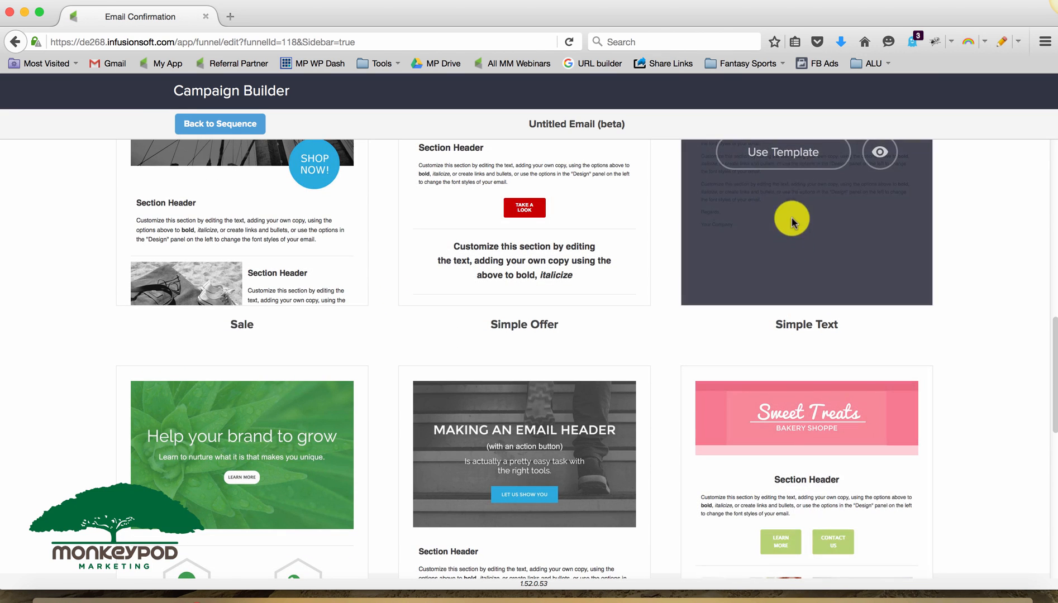
{"action": "left_click", "coordinate": [794, 166]}
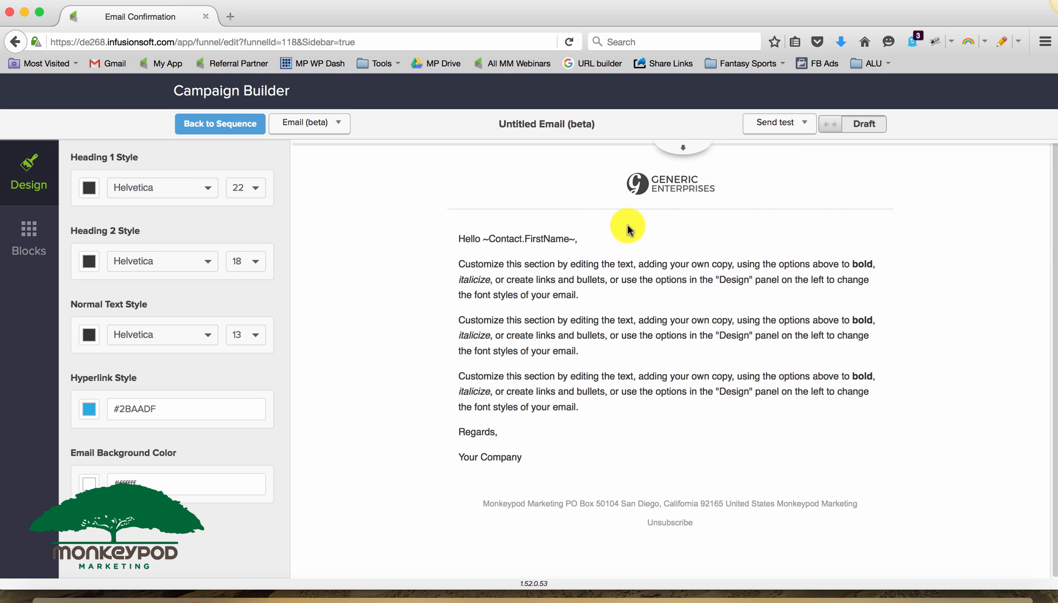
- Replace the placeholder paragraphs with "Thanks for your interest, to make sure you get my future communications, please click this bad boy:" followed by ~OptIn_12~
{"action": "left_click_drag", "start_coordinate": [580, 407], "coordinate": [489, 235]}
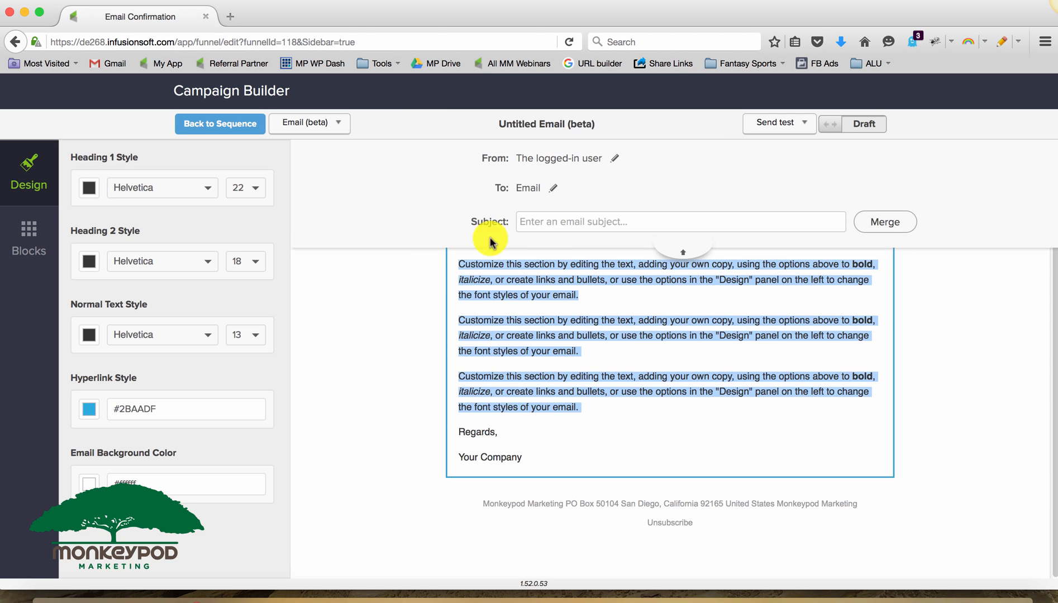
{"action": "left_click", "coordinate": [685, 253]}
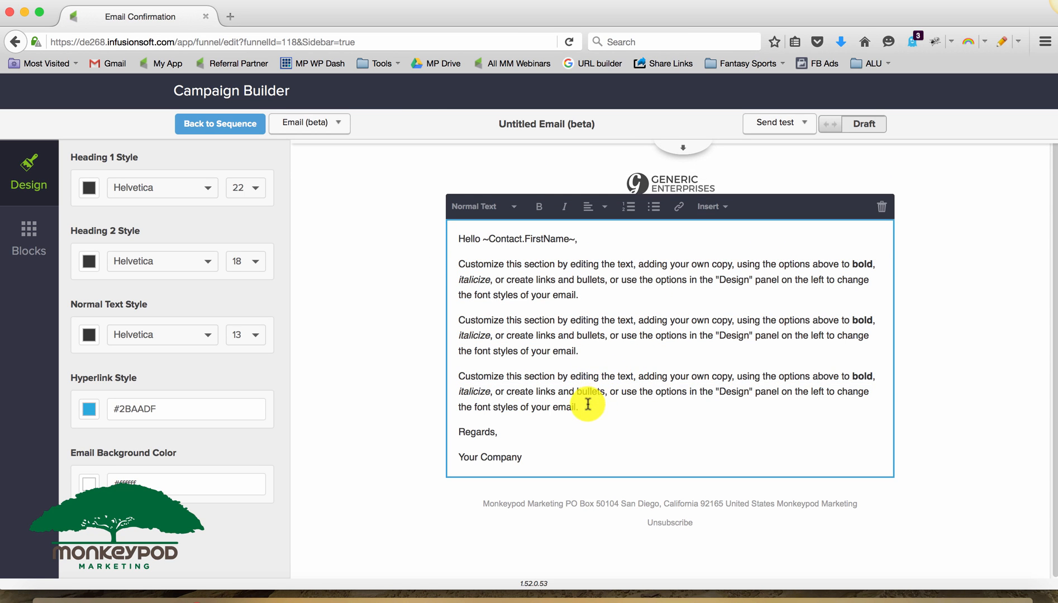
{"action": "left_click_drag", "start_coordinate": [583, 407], "coordinate": [440, 268]}
{"action": "type", "text": "Th"}
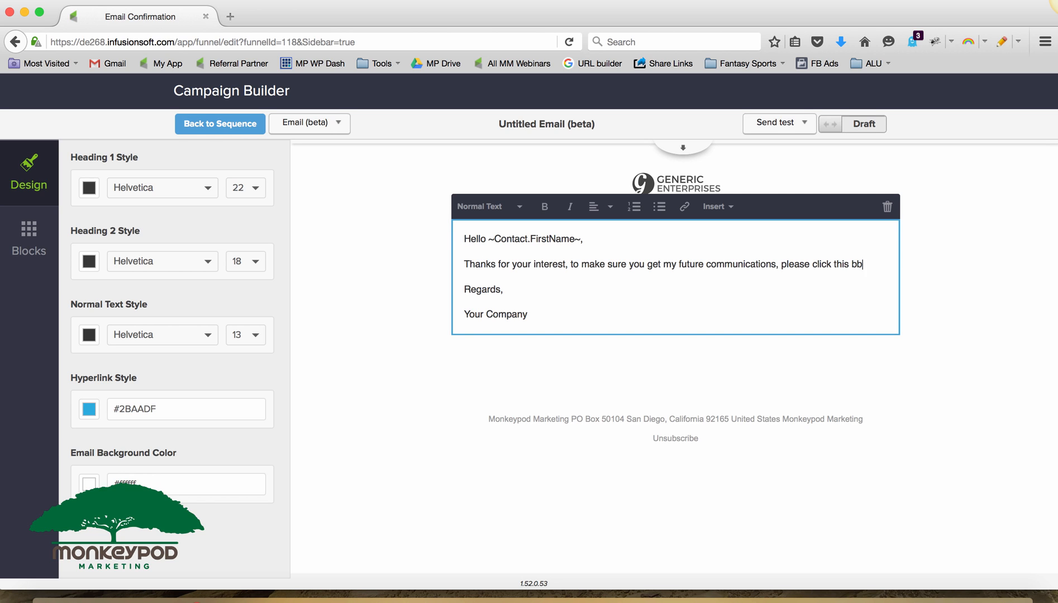
{"action": "type", "text": "ad boy:"}
{"action": "key", "text": "Return"}
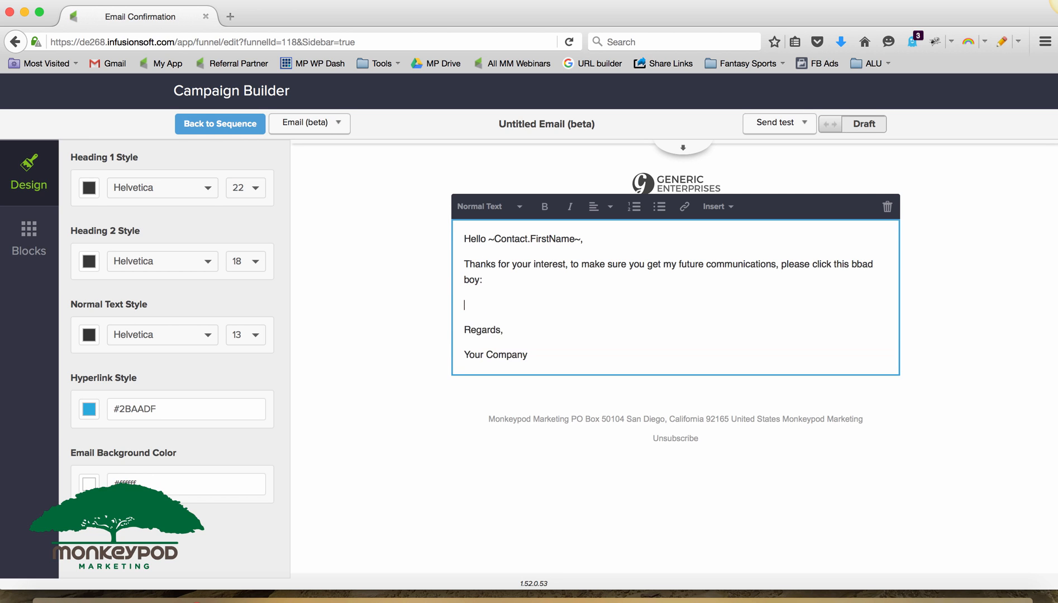
{"action": "left_click", "coordinate": [856, 264]}
{"action": "key", "text": "BackSpace"}
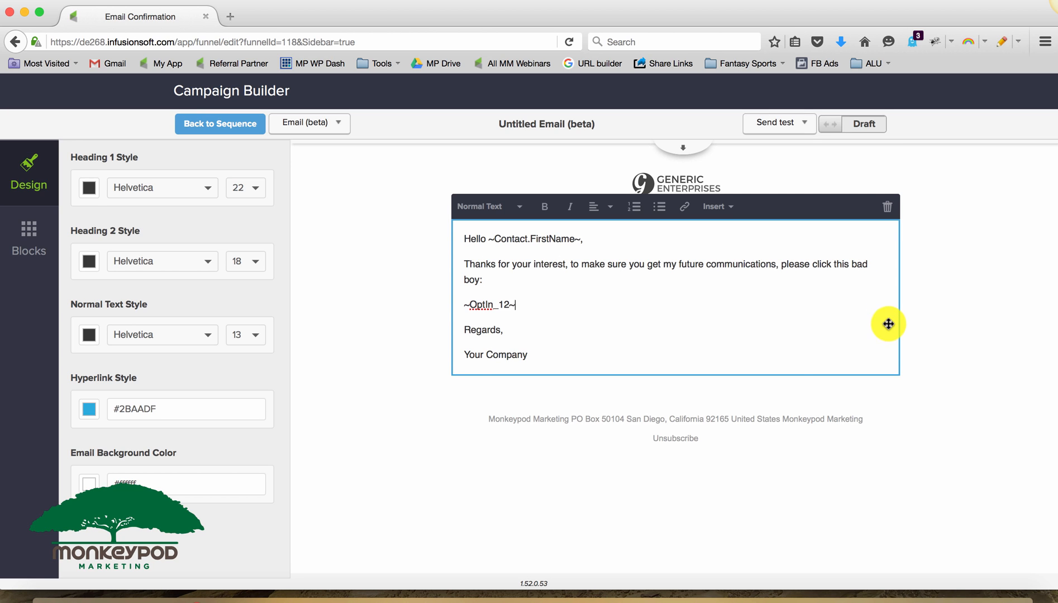
- Replace the "Your Company" signature with the sender's first name
{"action": "triple_click", "coordinate": [790, 357]}
{"action": "type", "text": "Greg"}
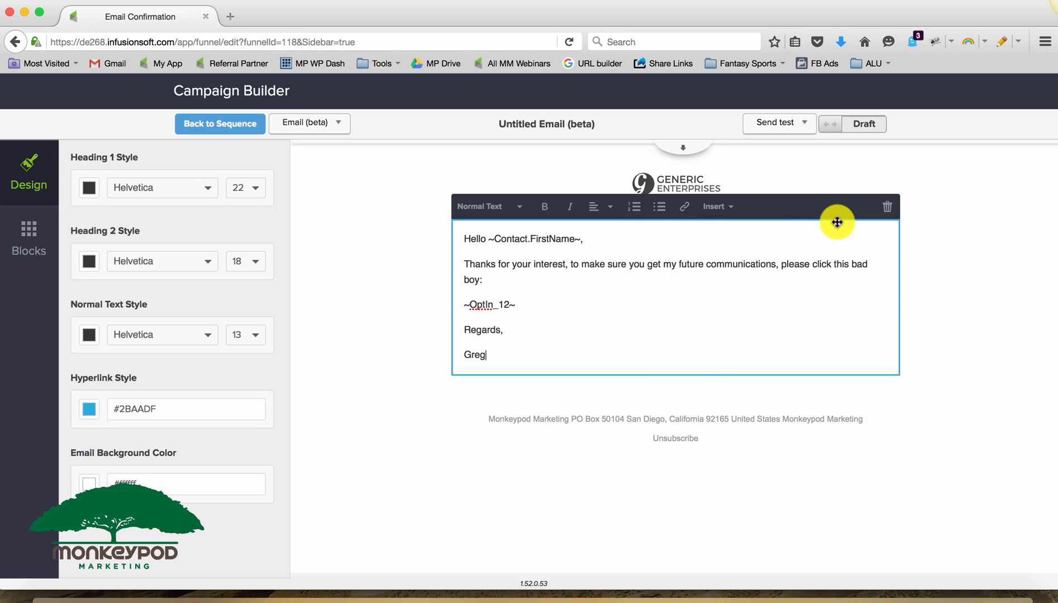
- Give the untitled beta email the subject "Confirm please?" and mark it as Ready
{"action": "left_click", "coordinate": [846, 125]}
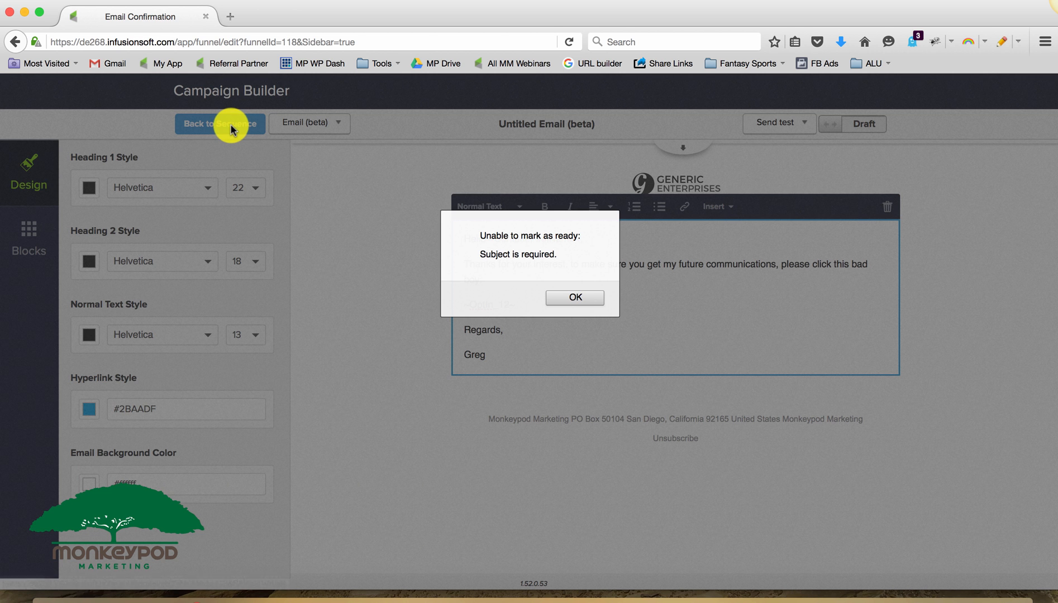
{"action": "left_click", "coordinate": [581, 301]}
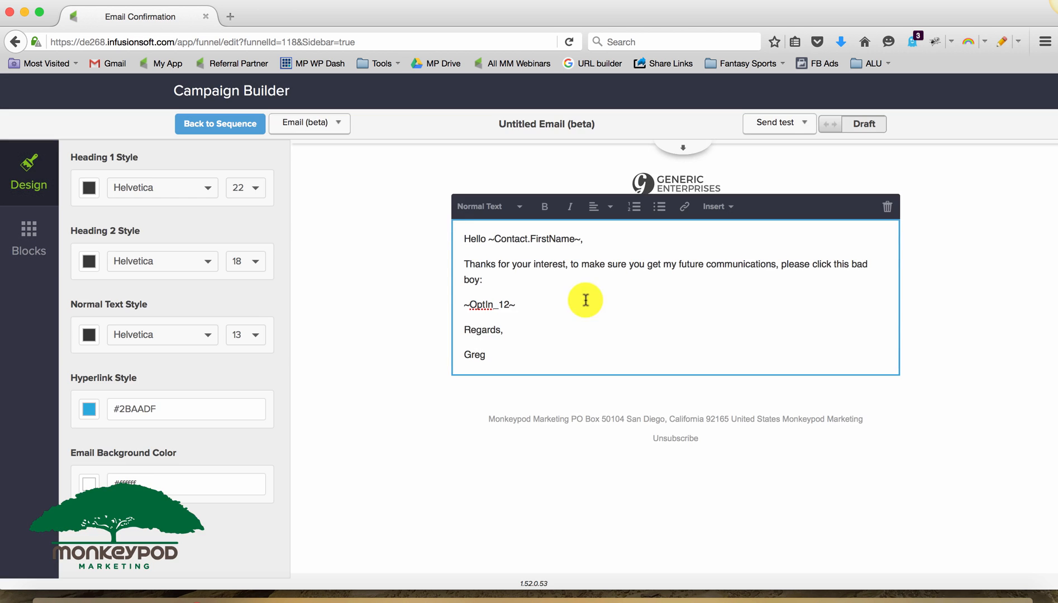
{"action": "left_click", "coordinate": [691, 146]}
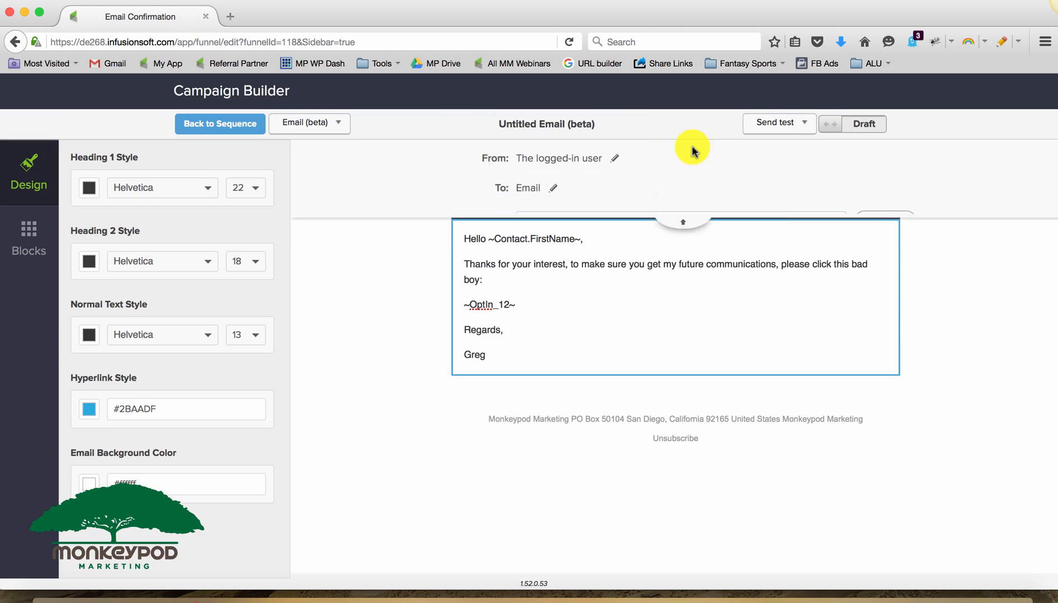
{"action": "type", "text": "Confirm ple"}
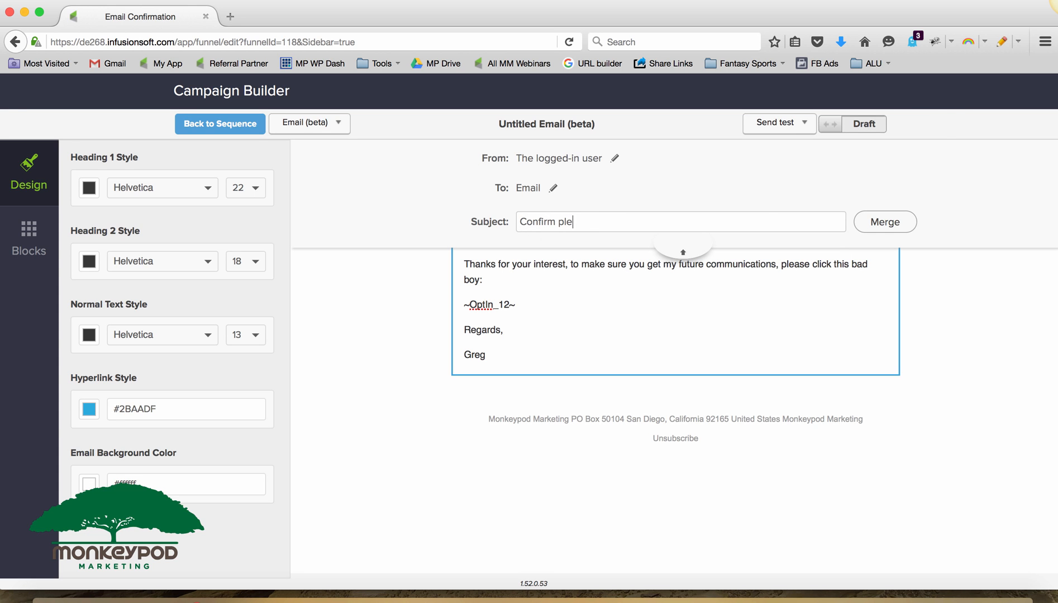
{"action": "type", "text": "ase?"}
{"action": "left_click", "coordinate": [865, 126]}
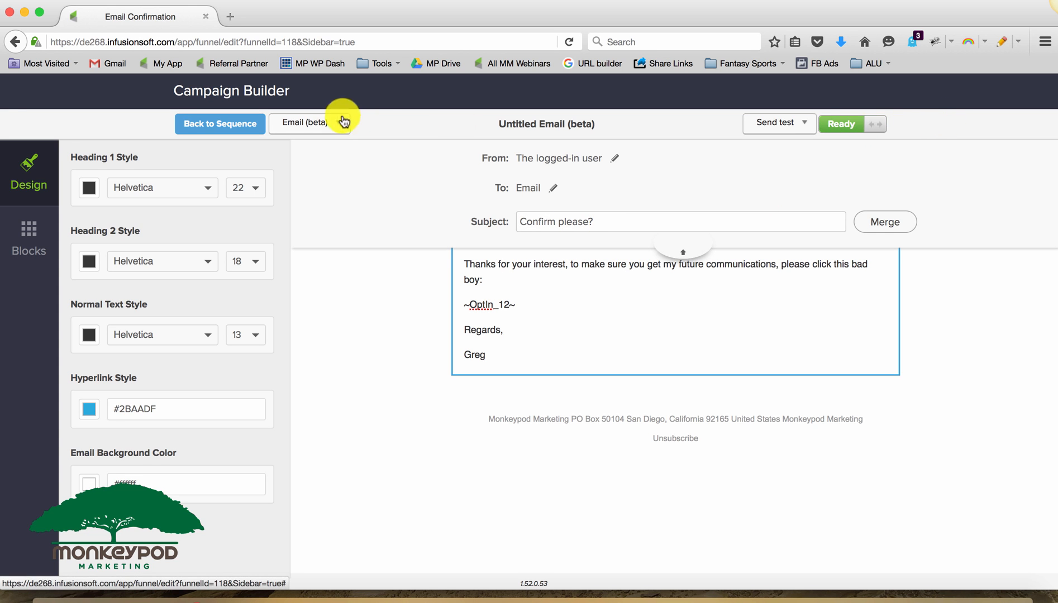
- Mark the "Our Own Confirmation Link" sequence as Ready and return to the campaign canvas
{"action": "left_click", "coordinate": [256, 126]}
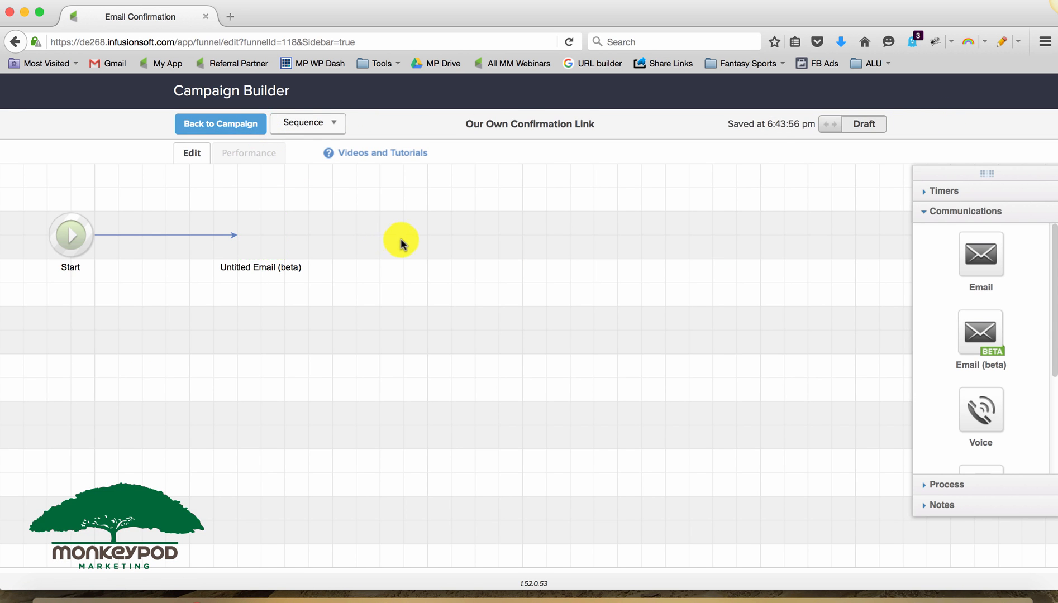
{"action": "left_click", "coordinate": [852, 128]}
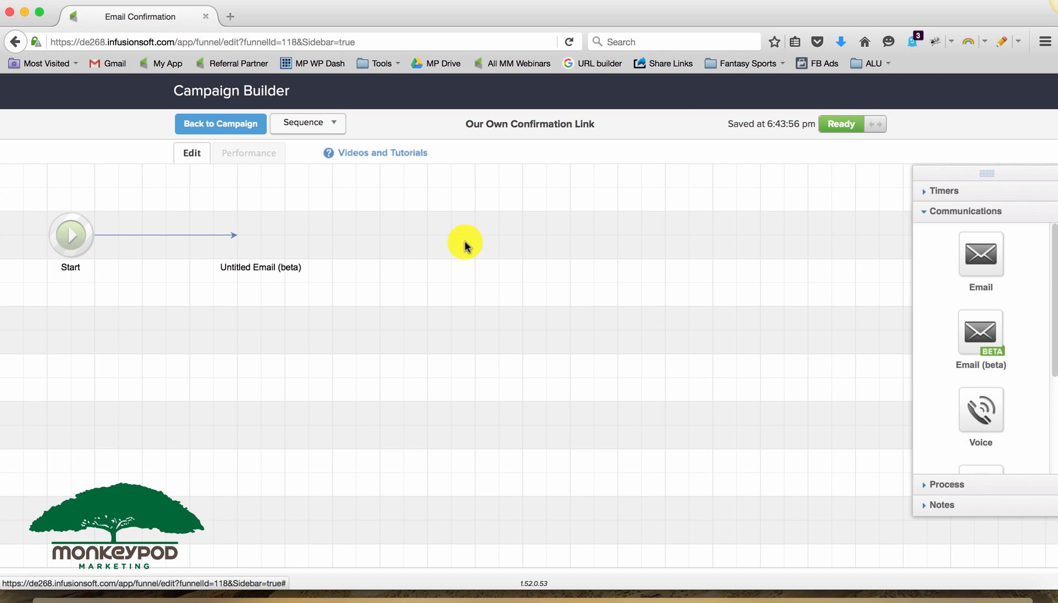
{"action": "left_click", "coordinate": [233, 130]}
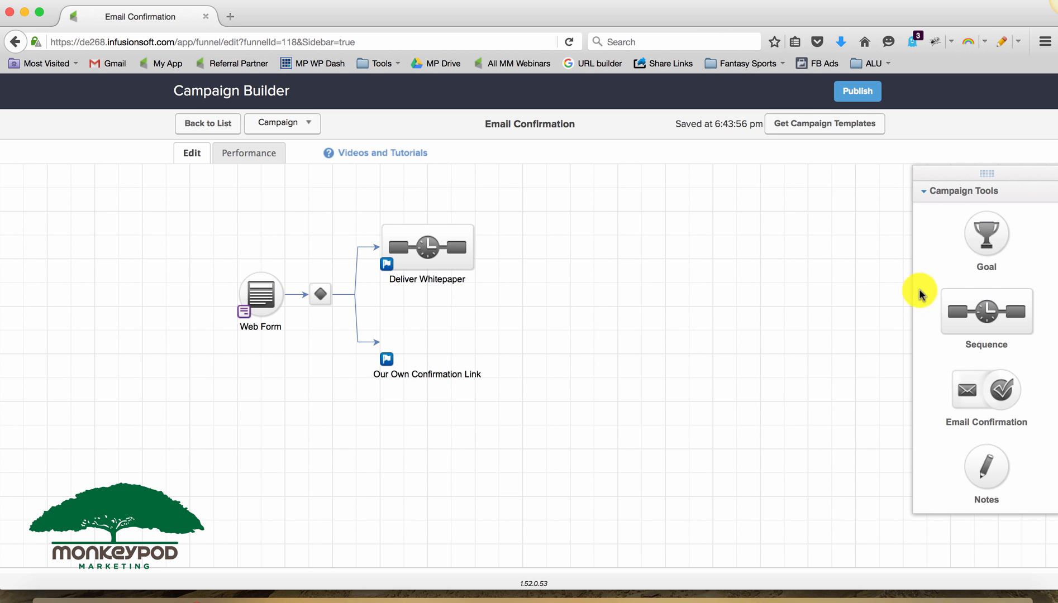
- Add a goal named Confirmed, achieved when a contact clicks a link, and connect the "Our Own Confirmation Link" sequence to it
{"action": "left_click_drag", "start_coordinate": [978, 246], "coordinate": [588, 313]}
{"action": "double_click", "coordinate": [569, 352]}
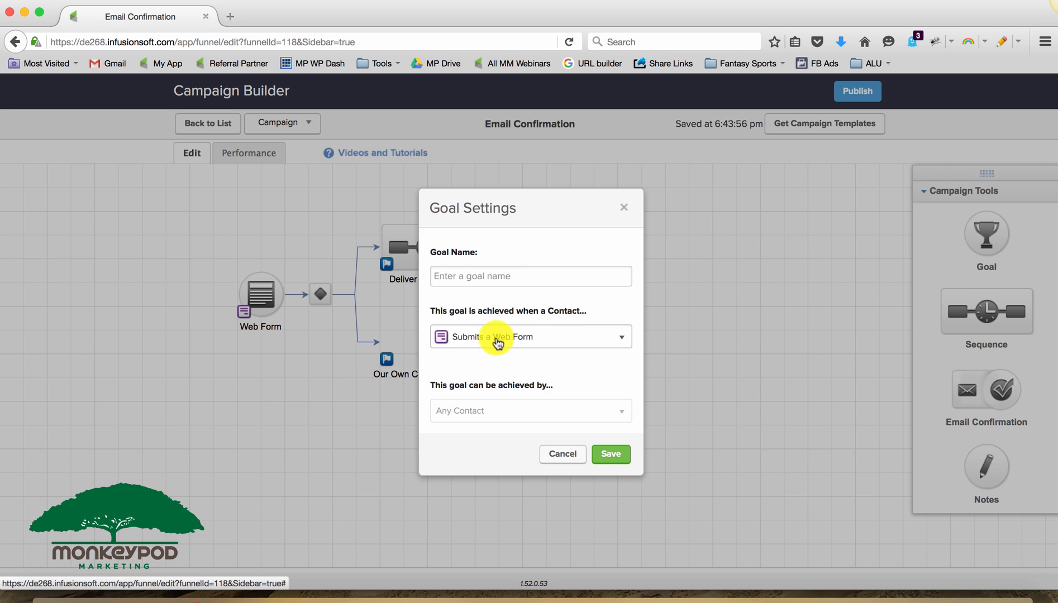
{"action": "left_click", "coordinate": [511, 266]}
{"action": "type", "text": "Confirmed"}
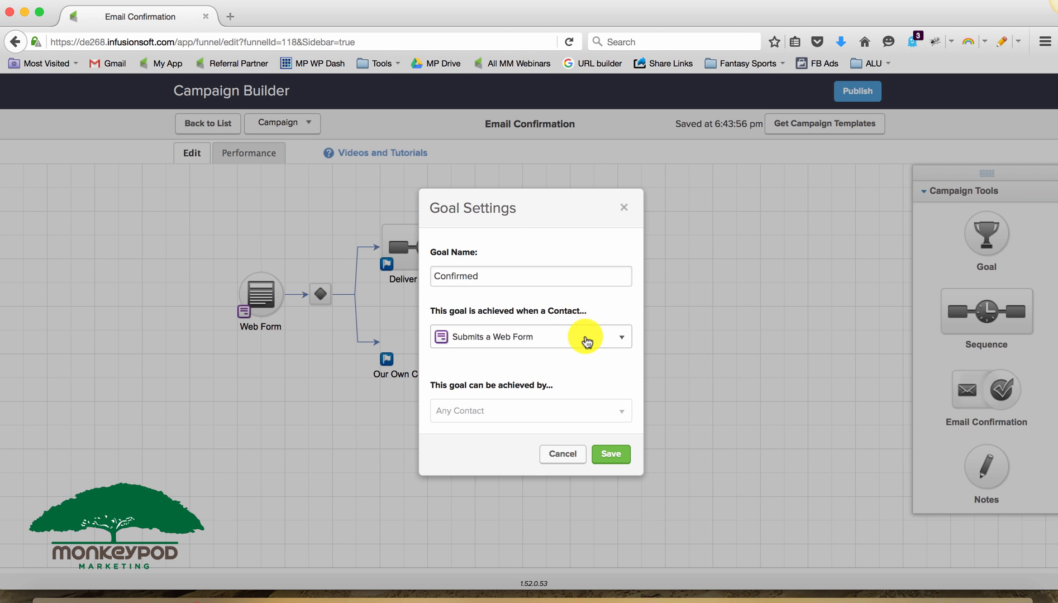
{"action": "left_click", "coordinate": [585, 338]}
{"action": "left_click", "coordinate": [541, 432]}
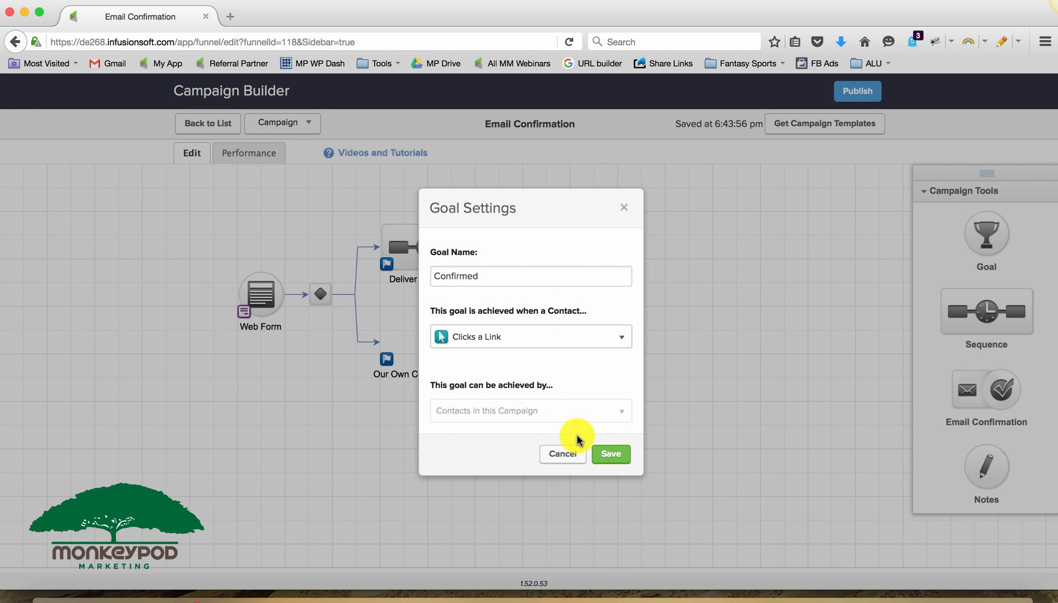
{"action": "left_click", "coordinate": [603, 453]}
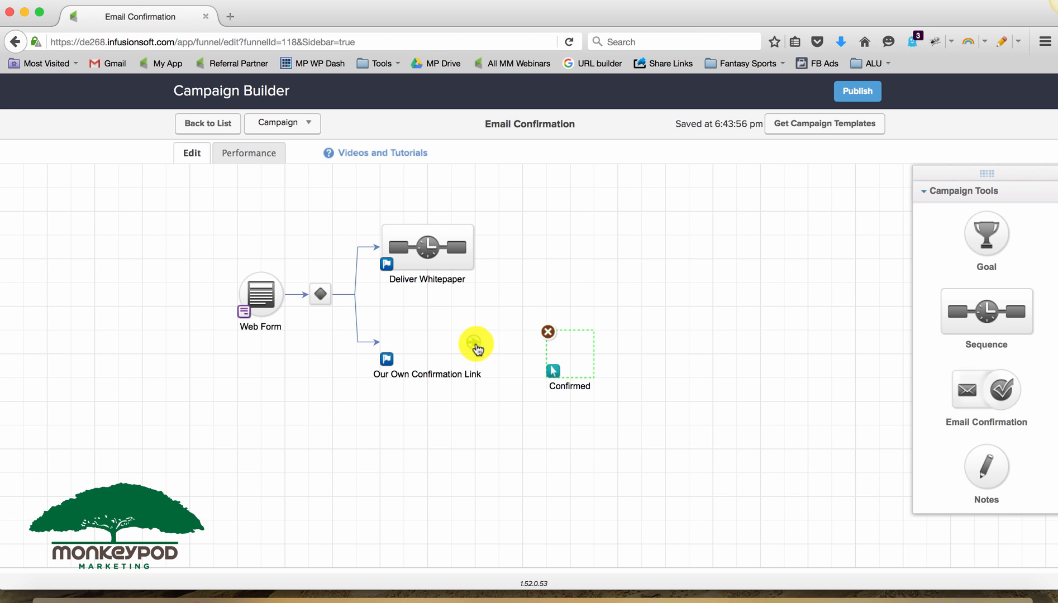
{"action": "left_click_drag", "start_coordinate": [476, 347], "coordinate": [572, 336]}
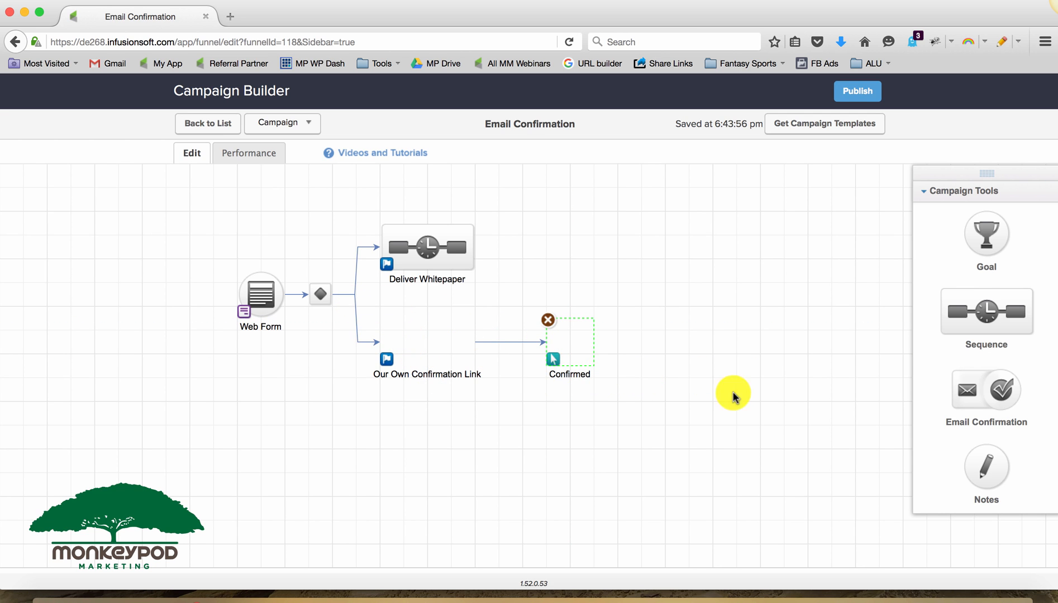
- Examine which links of the confirmation email the Confirmed goal lets you select, and return to the campaign
{"action": "left_click_drag", "start_coordinate": [629, 410], "coordinate": [366, 295]}
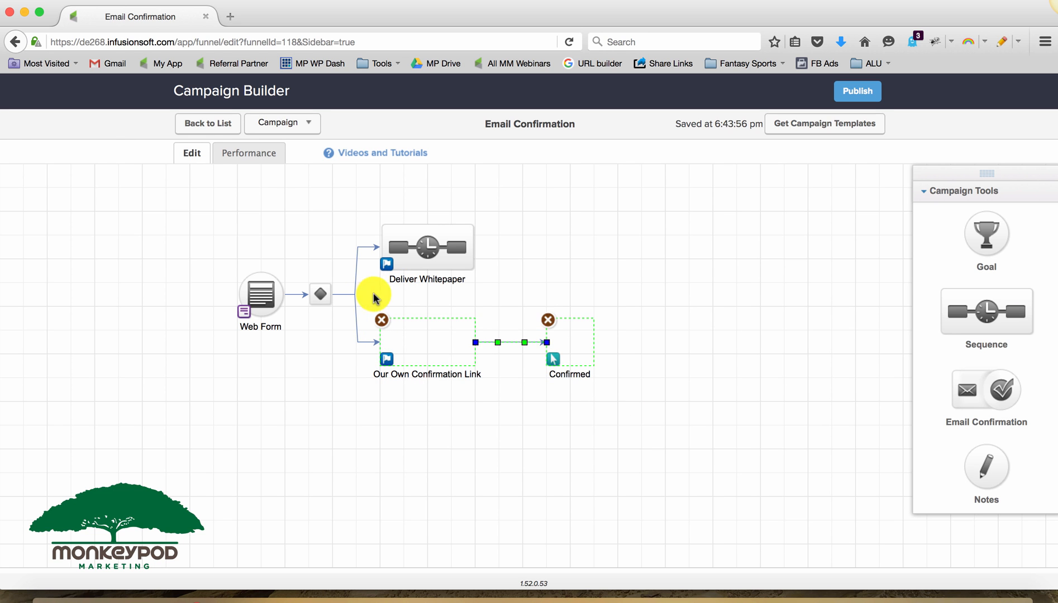
{"action": "left_click", "coordinate": [680, 326]}
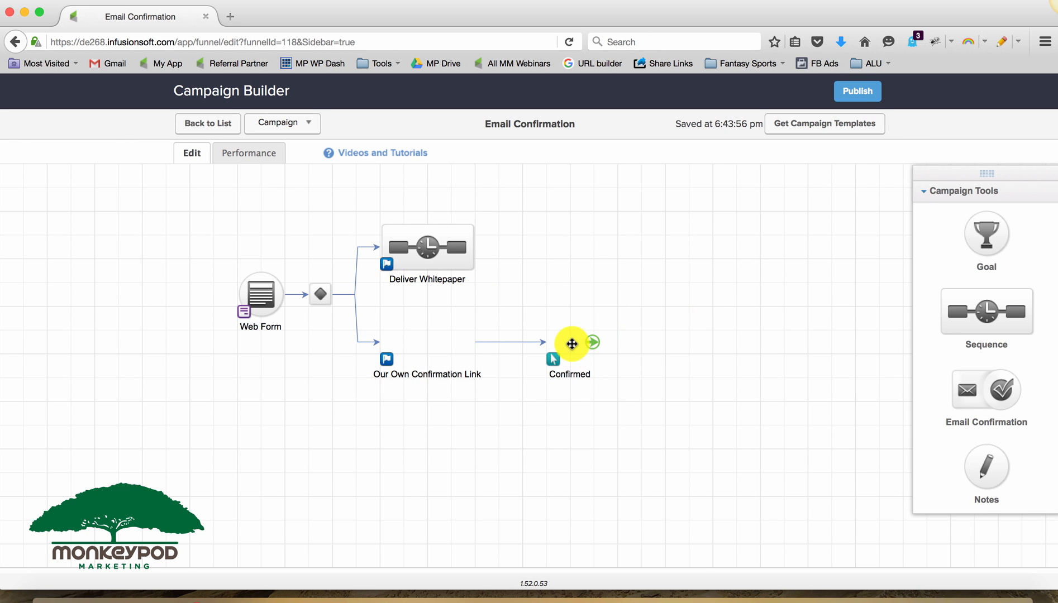
{"action": "double_click", "coordinate": [571, 343]}
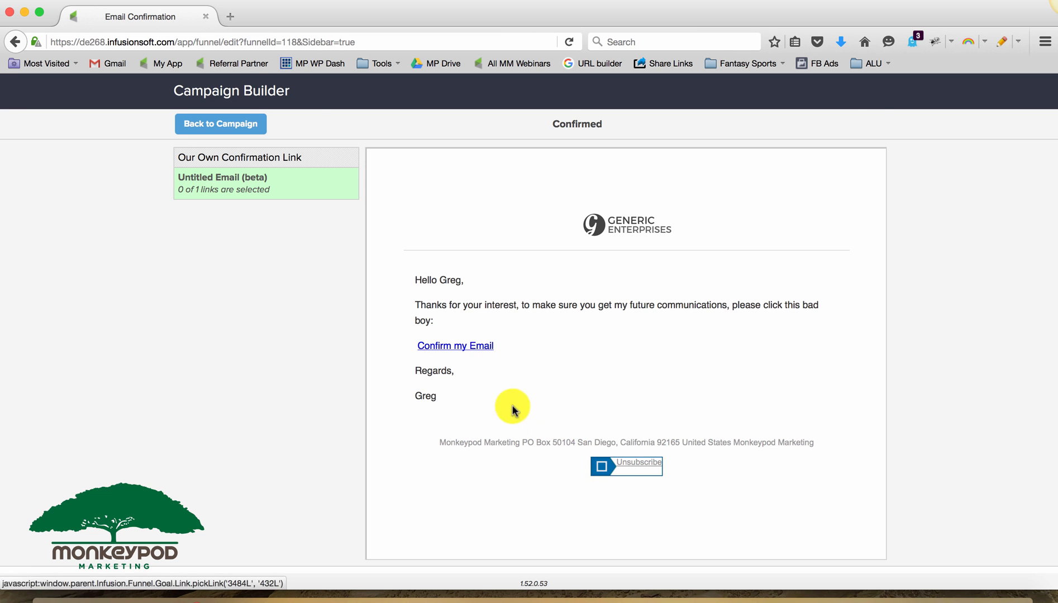
{"action": "left_click", "coordinate": [253, 126]}
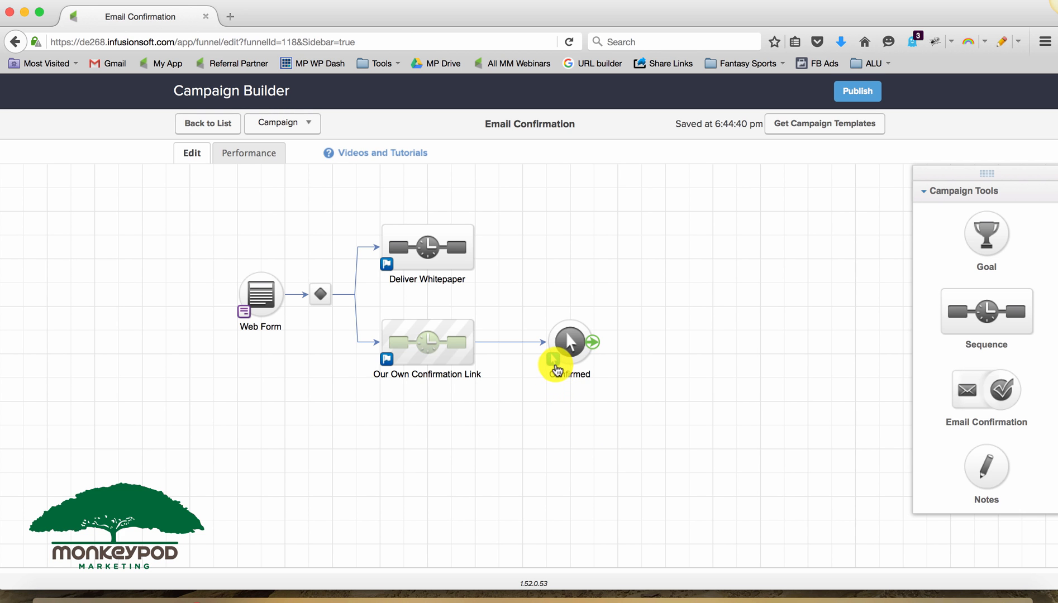
- Change the Confirmed goal's trigger to Applies a Tag for contacts in this campaign
{"action": "double_click", "coordinate": [554, 367]}
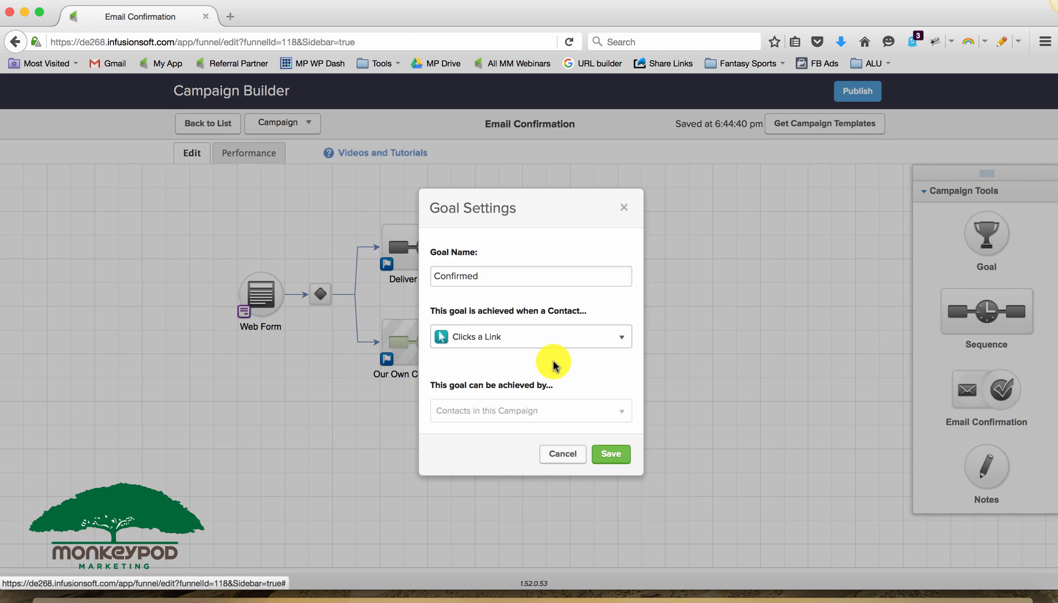
{"action": "left_click", "coordinate": [539, 339]}
{"action": "scroll", "coordinate": [525, 507], "scroll_direction": "down", "scroll_amount": 3}
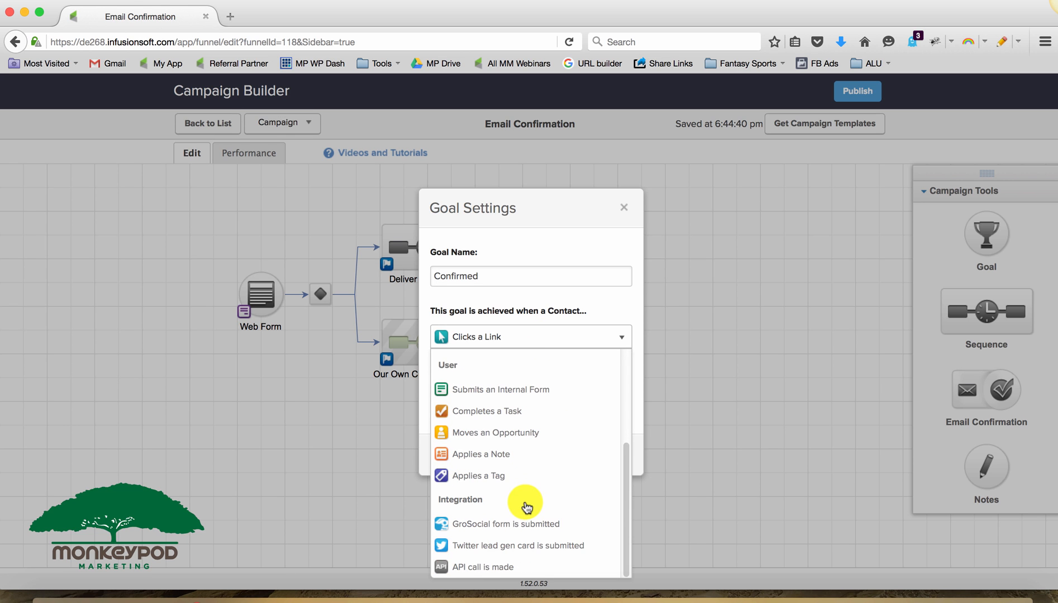
{"action": "left_click", "coordinate": [502, 478]}
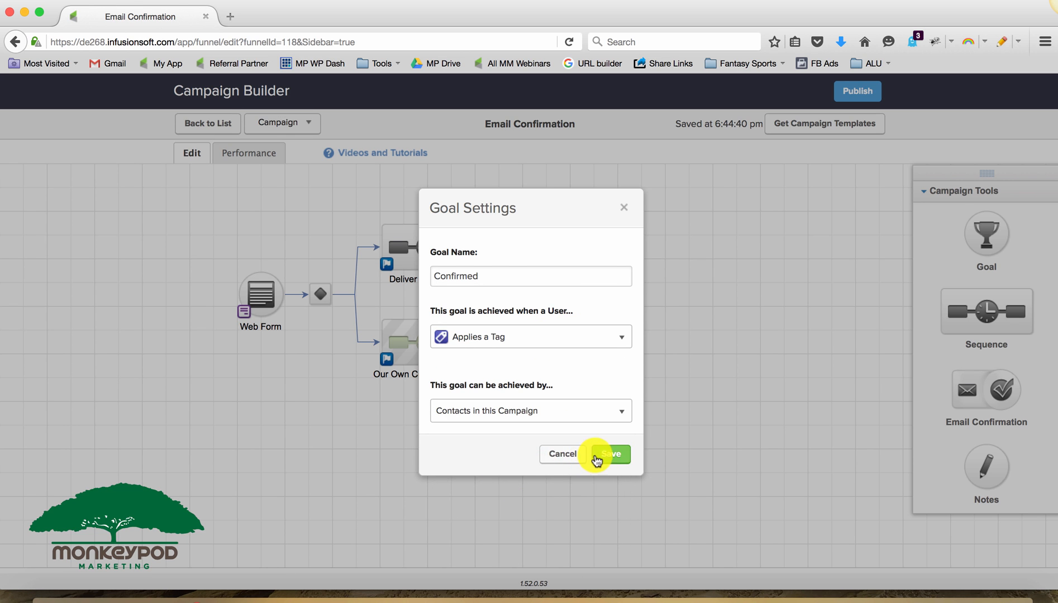
{"action": "left_click", "coordinate": [596, 454]}
- Configure the Confirmed goal to be achieved when the tag "Admin -> Email Confirmed" is applied
{"action": "double_click", "coordinate": [575, 360]}
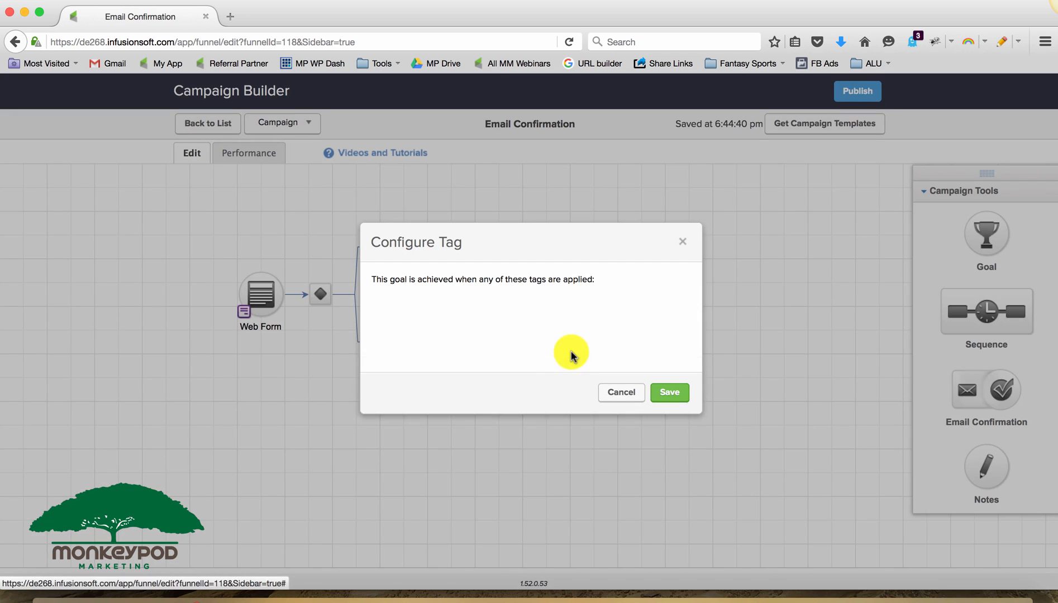
{"action": "left_click", "coordinate": [499, 302]}
{"action": "type", "text": "Confi"}
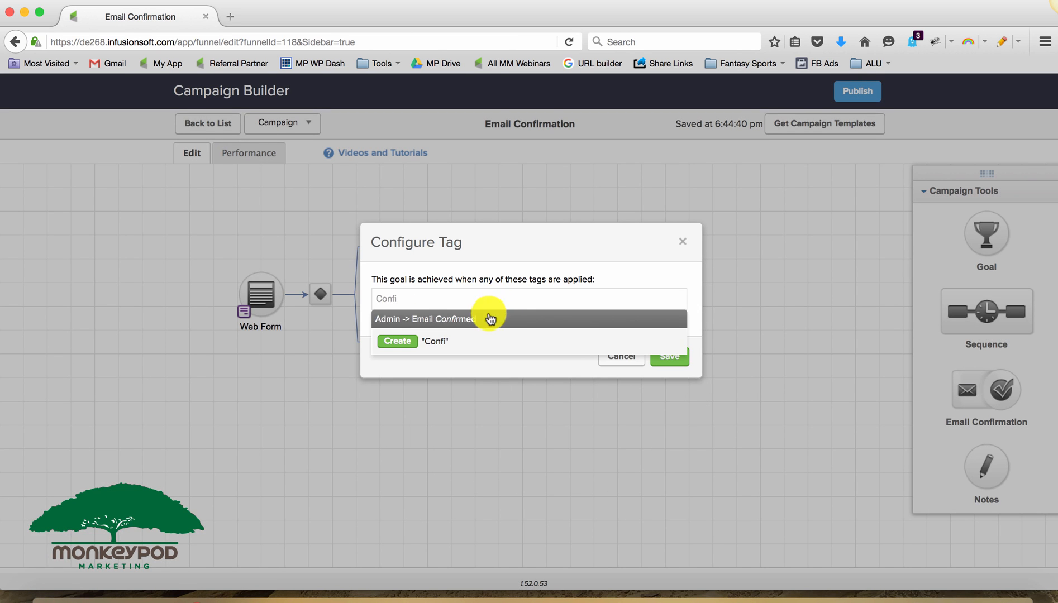
{"action": "left_click", "coordinate": [491, 319]}
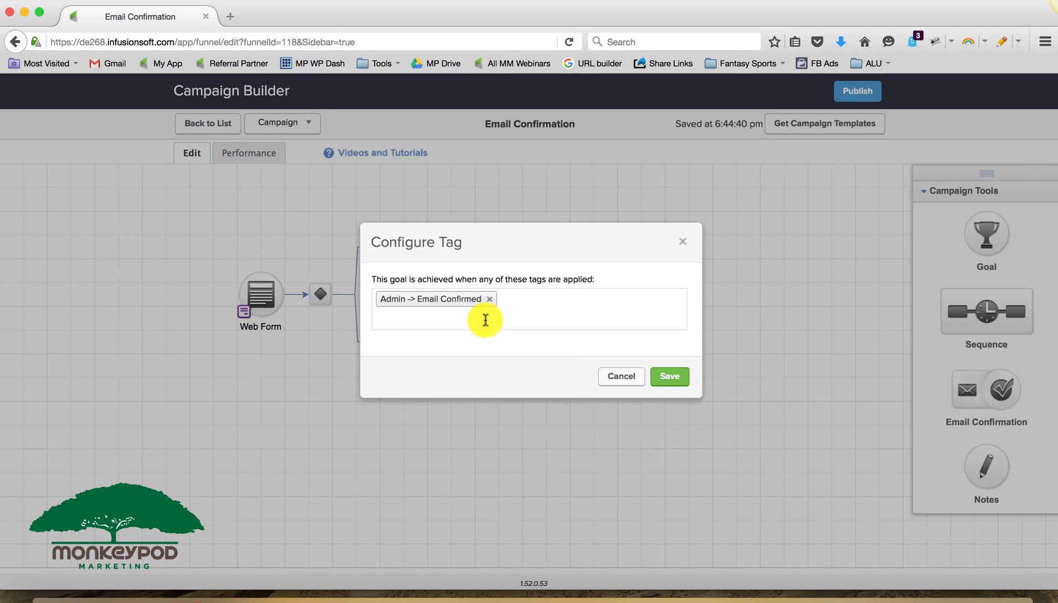
{"action": "left_click", "coordinate": [660, 373]}
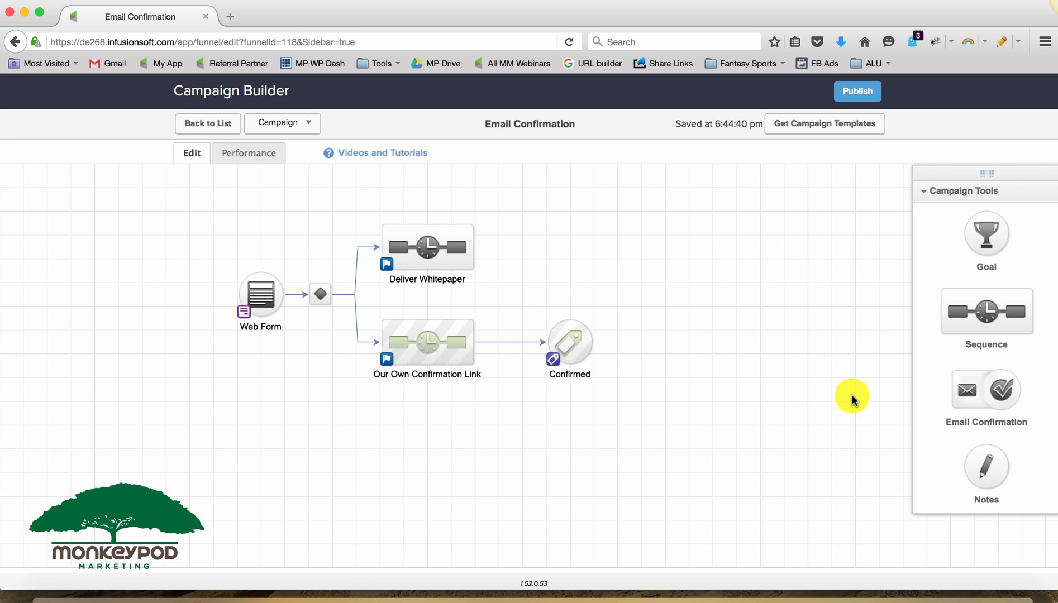
- Place the built-in Email Confirmation pair below the custom confirmation branch for comparison, and delete it
{"action": "left_click_drag", "start_coordinate": [992, 389], "coordinate": [420, 427]}
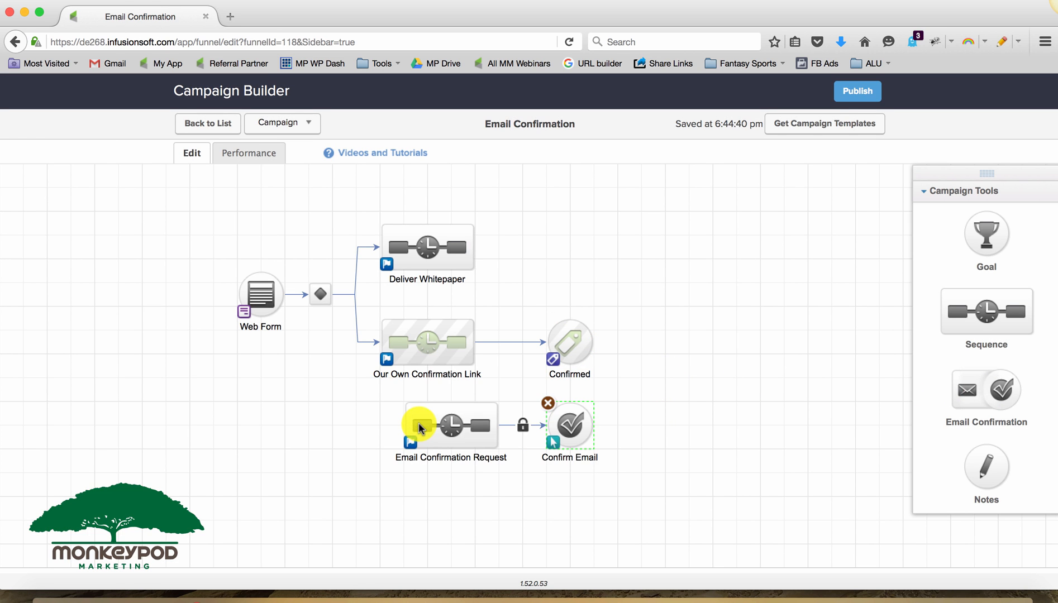
{"action": "left_click_drag", "start_coordinate": [374, 393], "coordinate": [643, 472]}
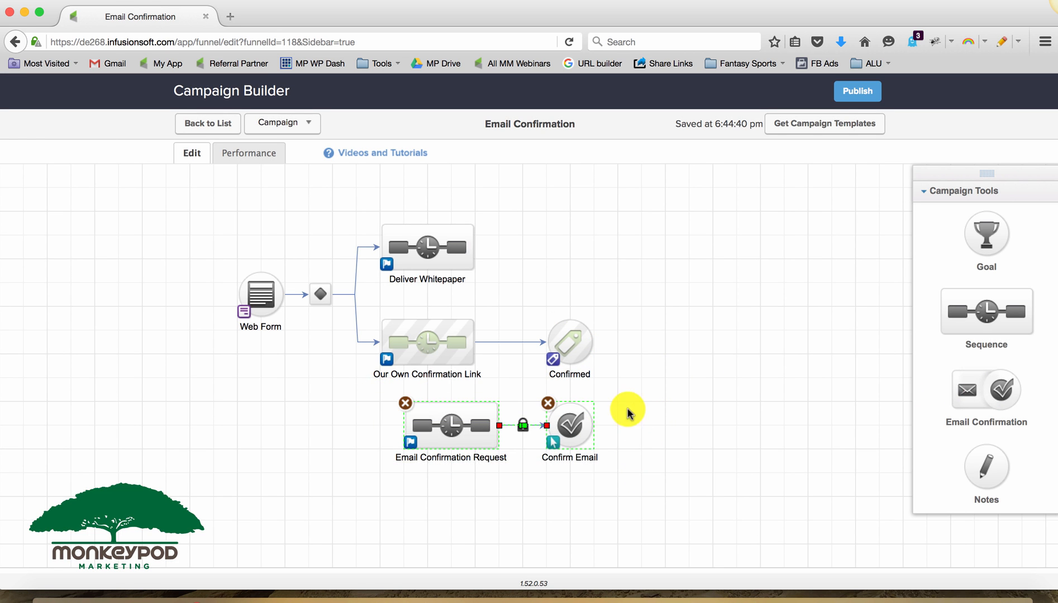
{"action": "left_click_drag", "start_coordinate": [620, 385], "coordinate": [366, 330]}
{"action": "left_click_drag", "start_coordinate": [368, 394], "coordinate": [626, 496]}
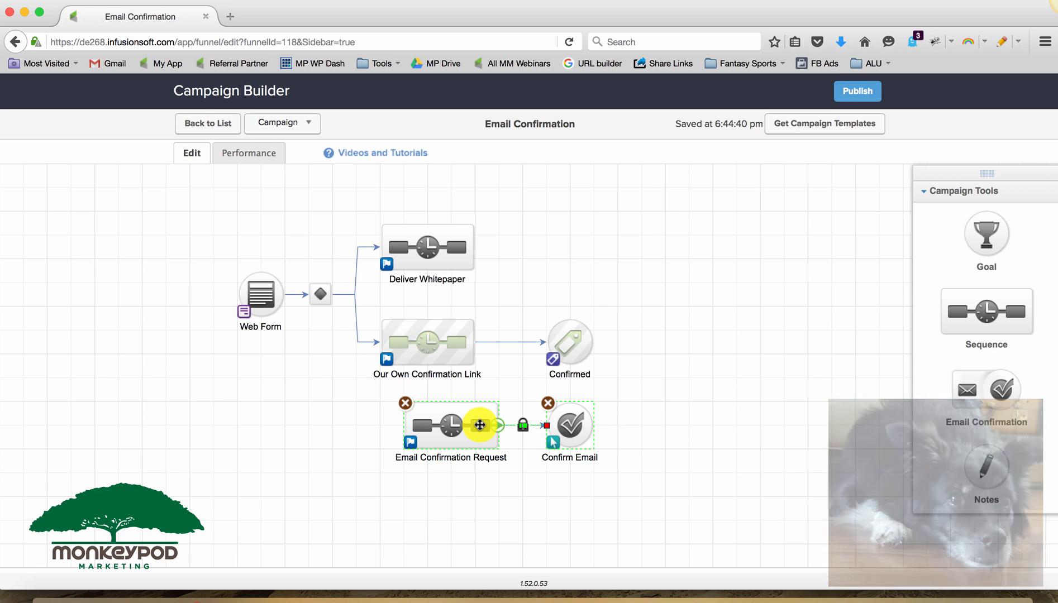
{"action": "right_click", "coordinate": [479, 425]}
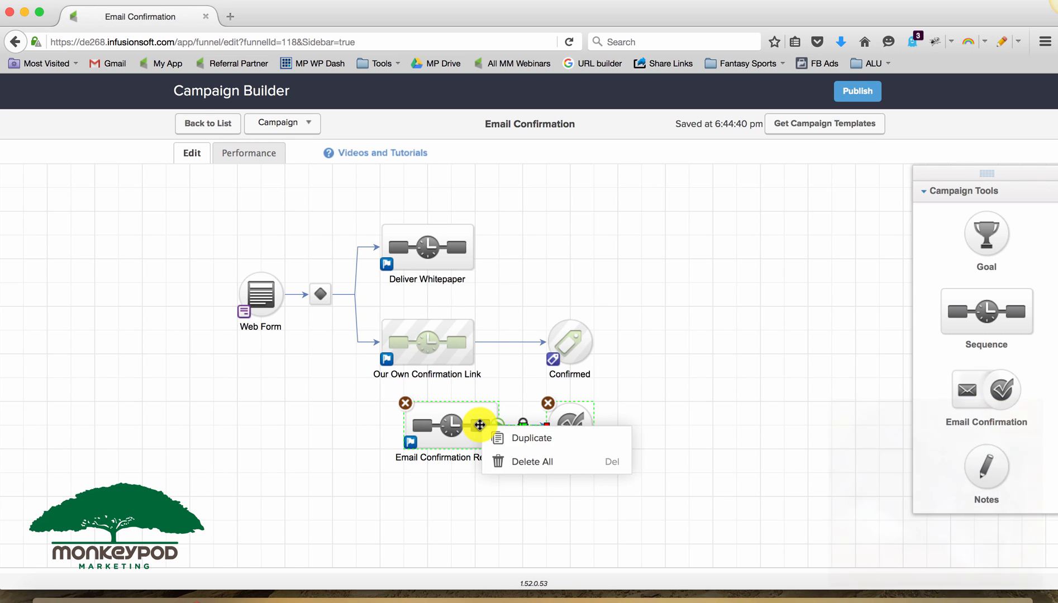
{"action": "left_click", "coordinate": [549, 462]}
{"action": "left_click", "coordinate": [648, 529]}
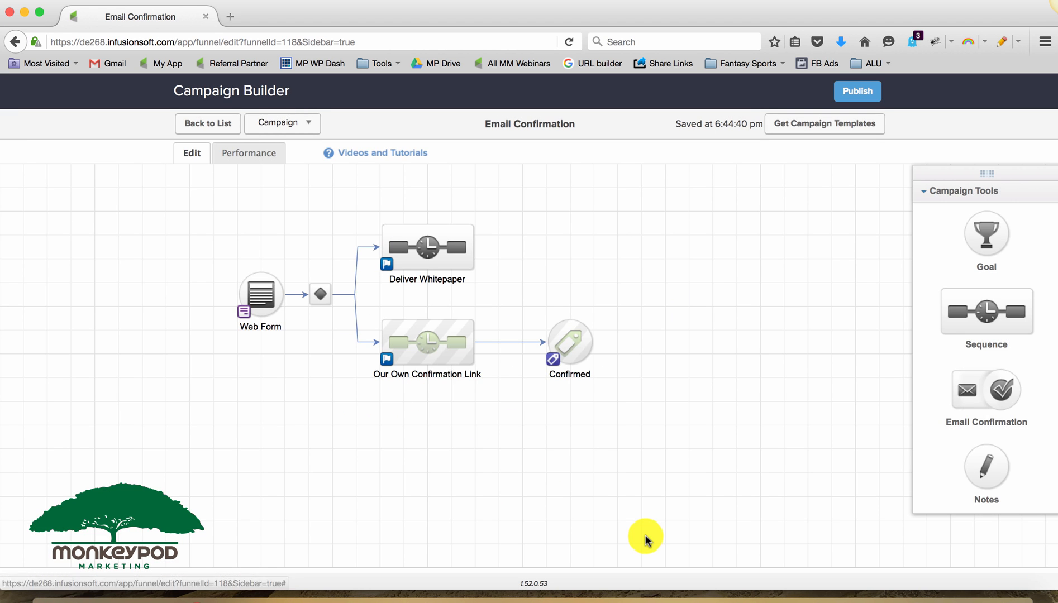
- Examine the contents of the Deliver Whitepaper sequence and return to the campaign canvas
{"action": "double_click", "coordinate": [427, 244]}
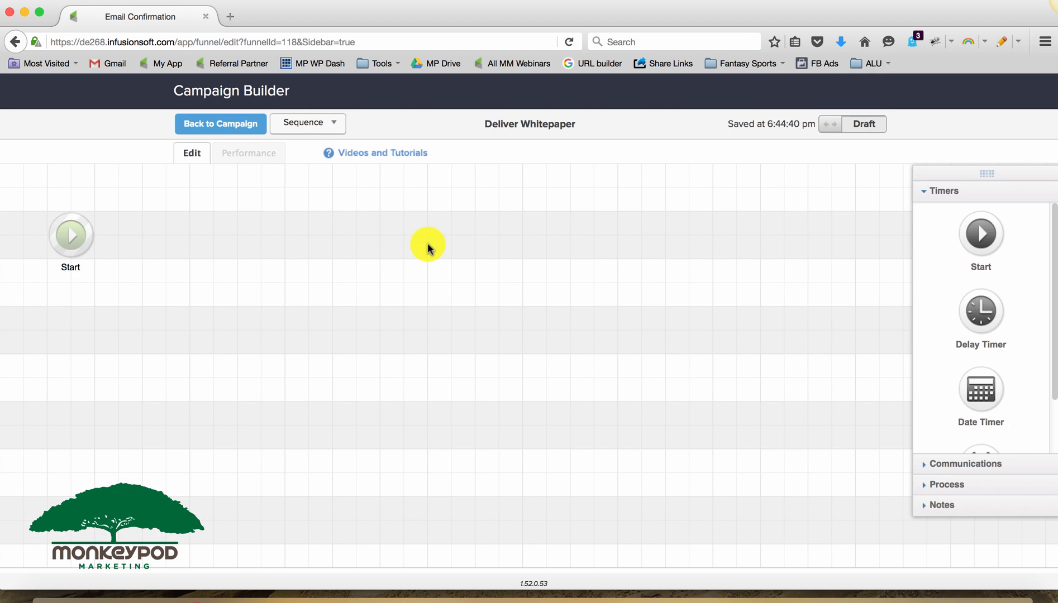
{"action": "left_click", "coordinate": [242, 122]}
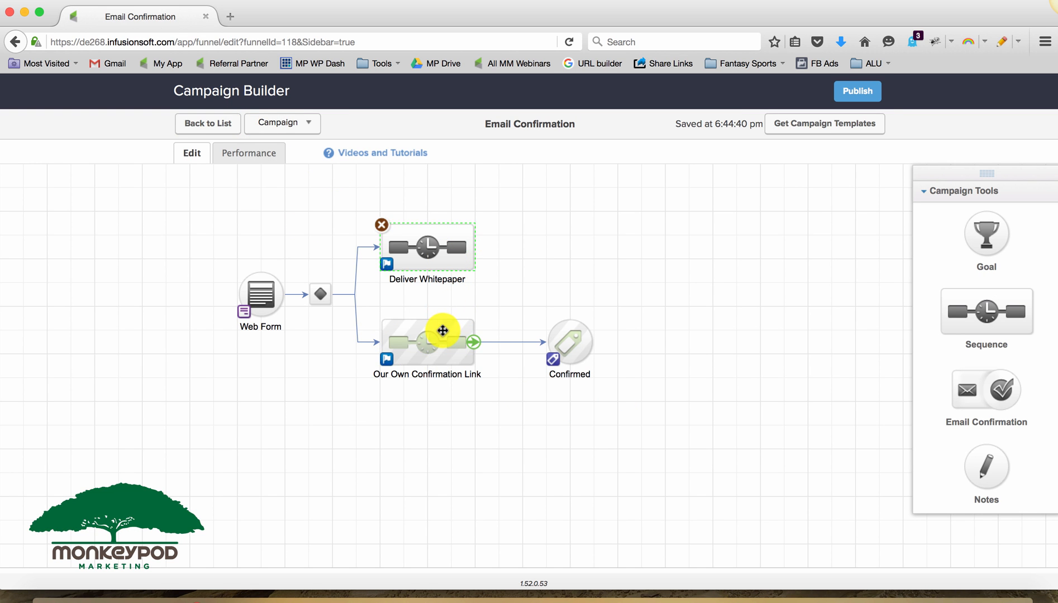
{"action": "left_click_drag", "start_coordinate": [494, 305], "coordinate": [347, 200]}
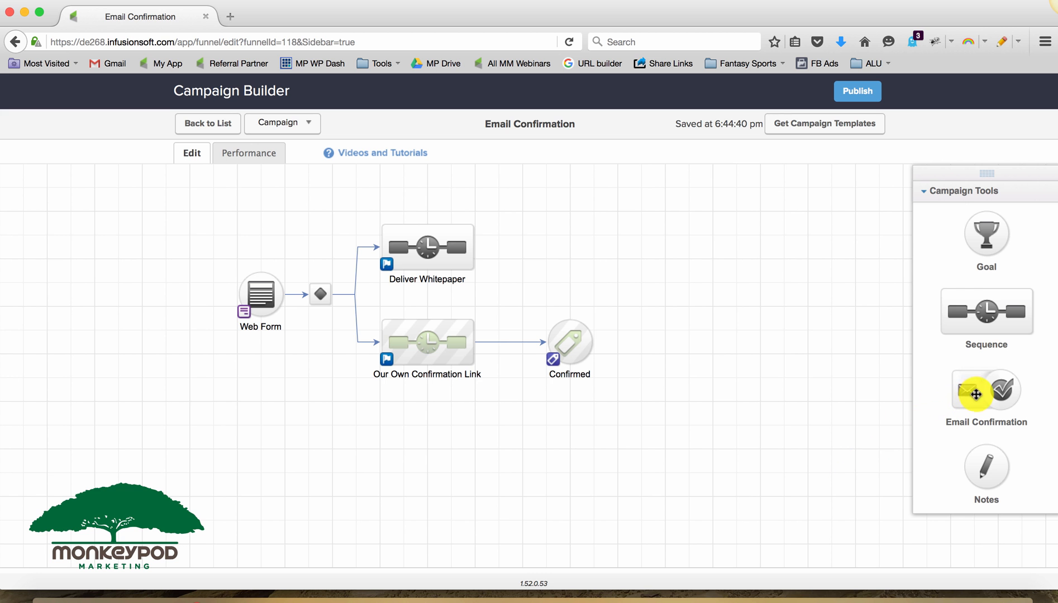
{"action": "left_click", "coordinate": [926, 197]}
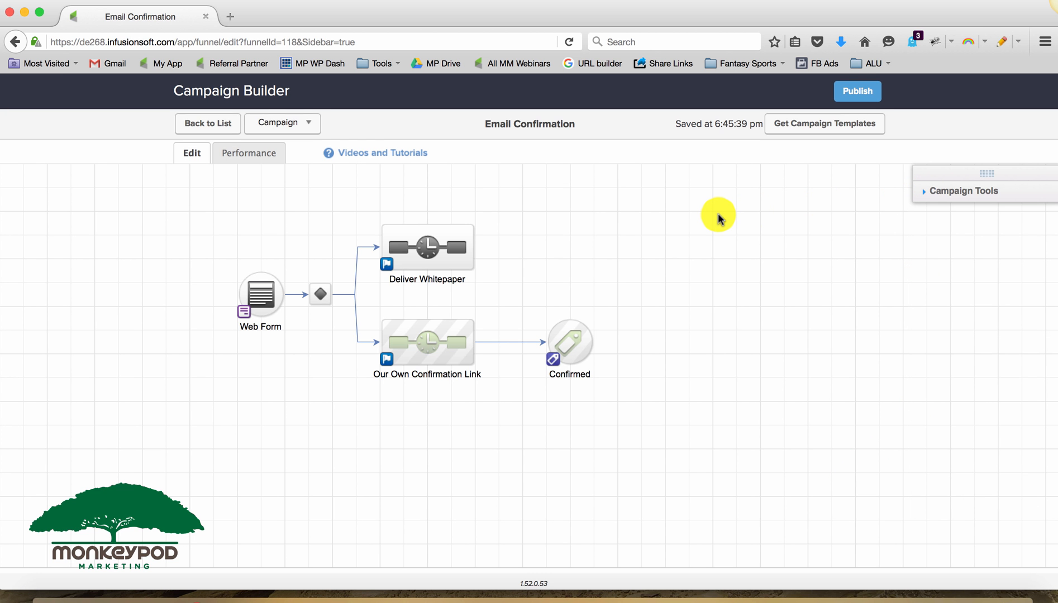